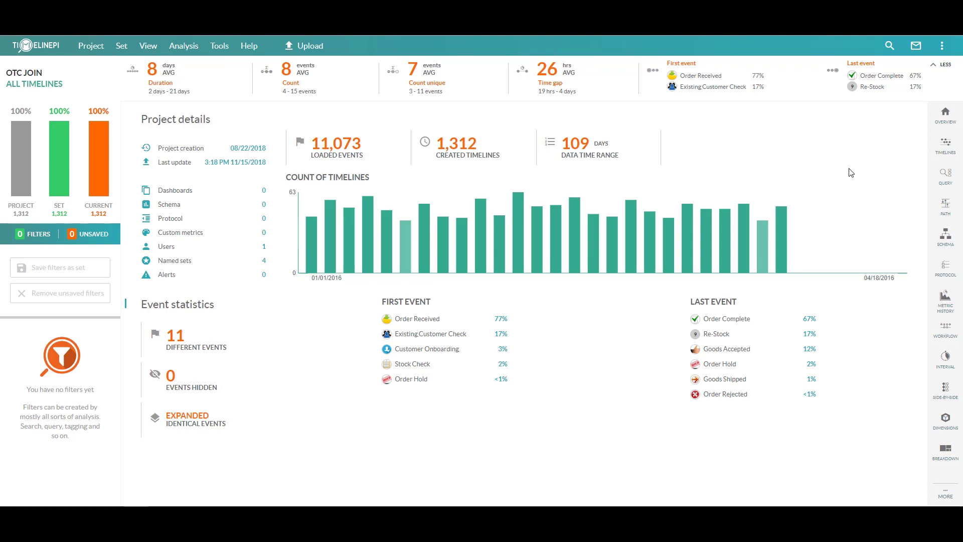
# Step: Show the project's timelines and review the event sequence of a single timeline in its detail view
pyautogui.click(945, 145)
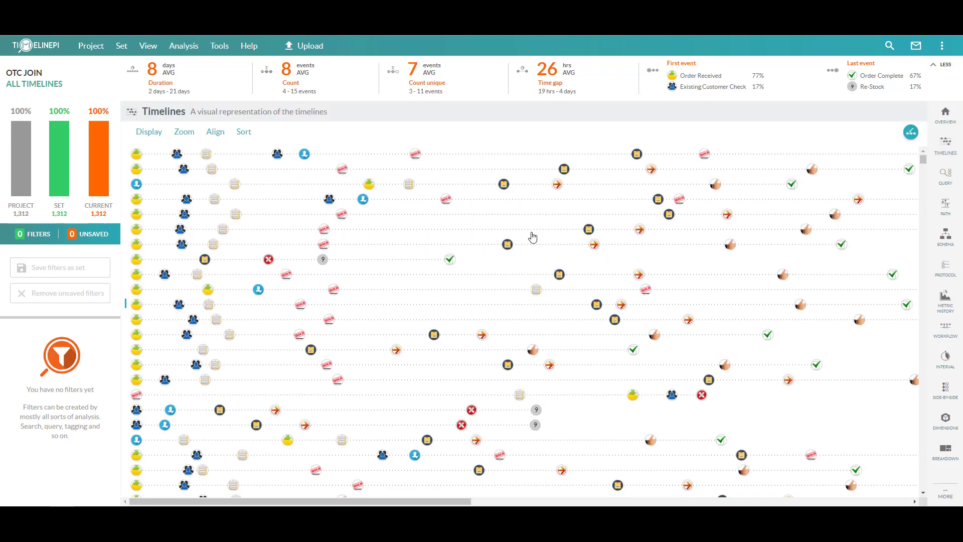
pyautogui.click(361, 231)
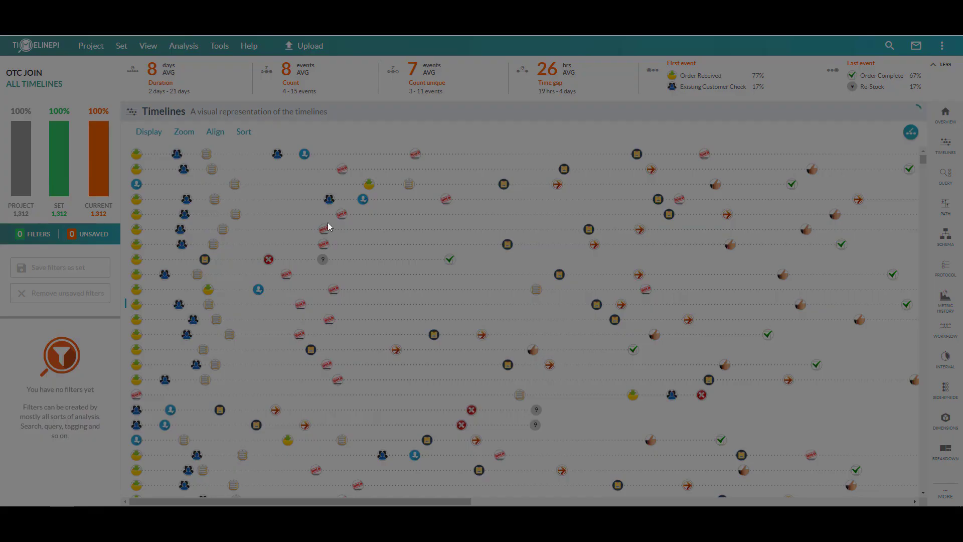
pyautogui.scroll(-1, 261, 205)
pyautogui.scroll(-3, 260, 204)
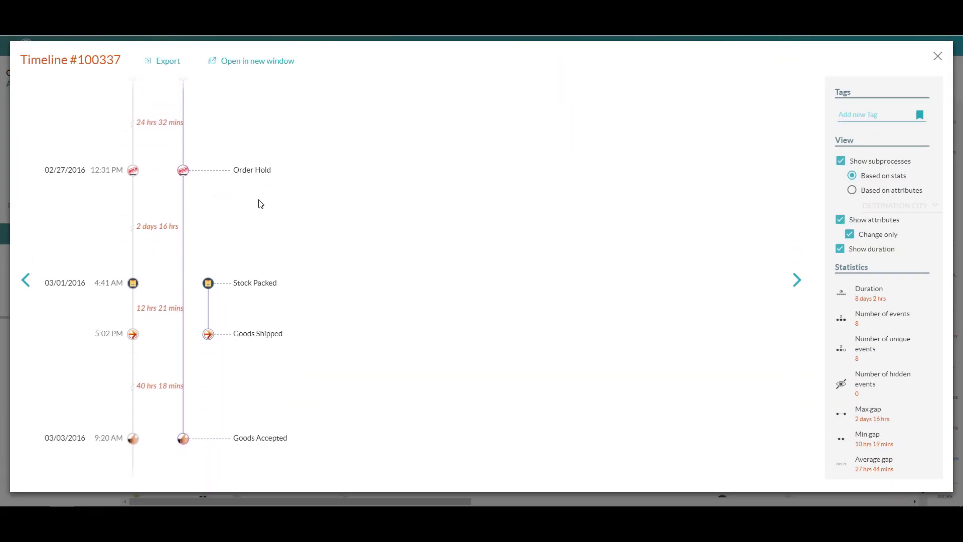
pyautogui.scroll(4, 260, 200)
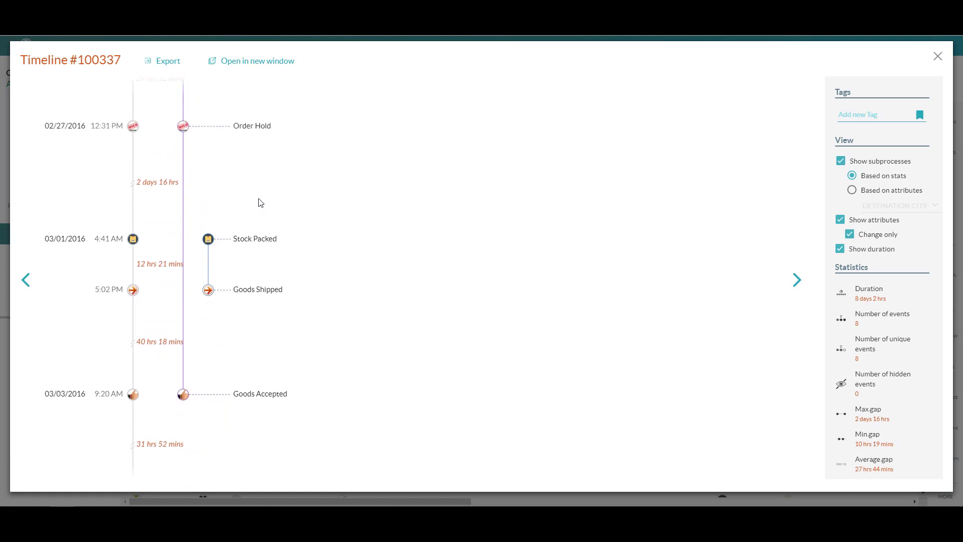
pyautogui.click(937, 57)
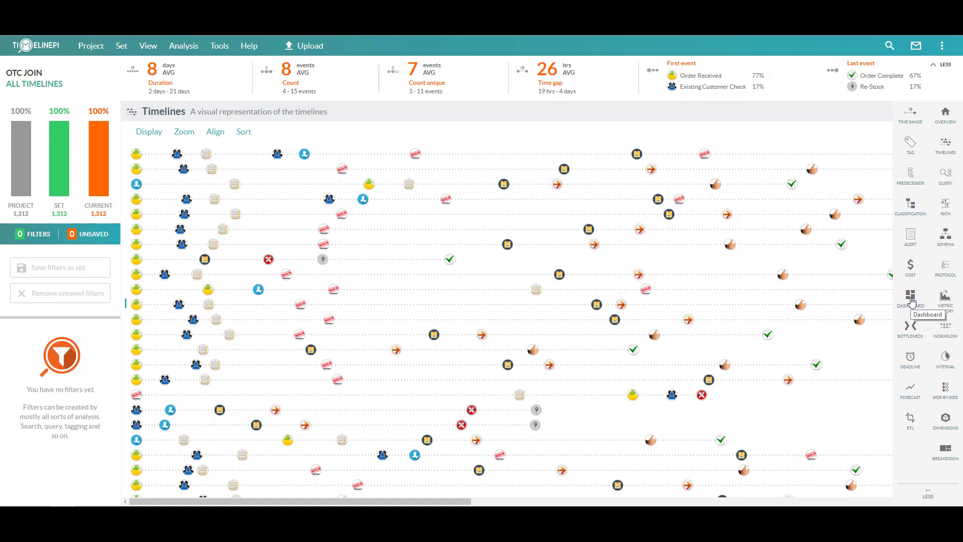
# Step: Create a new dashboard named Session 3
pyautogui.click(910, 299)
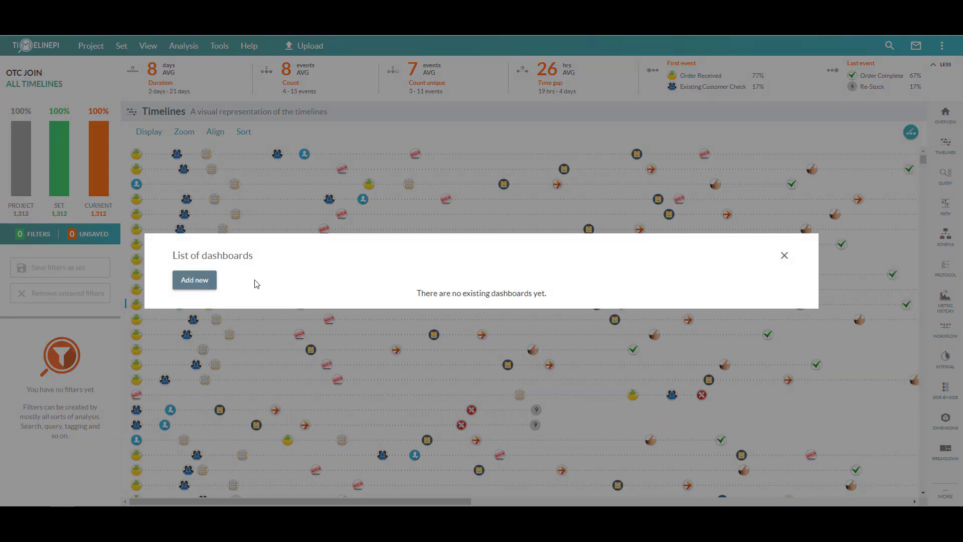
pyautogui.click(209, 284)
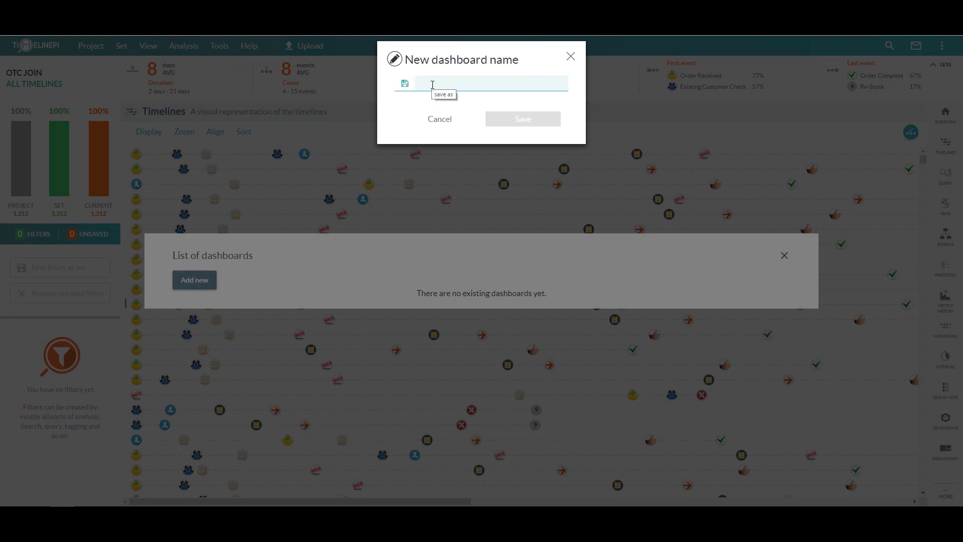
pyautogui.click(433, 84)
pyautogui.write('Session')
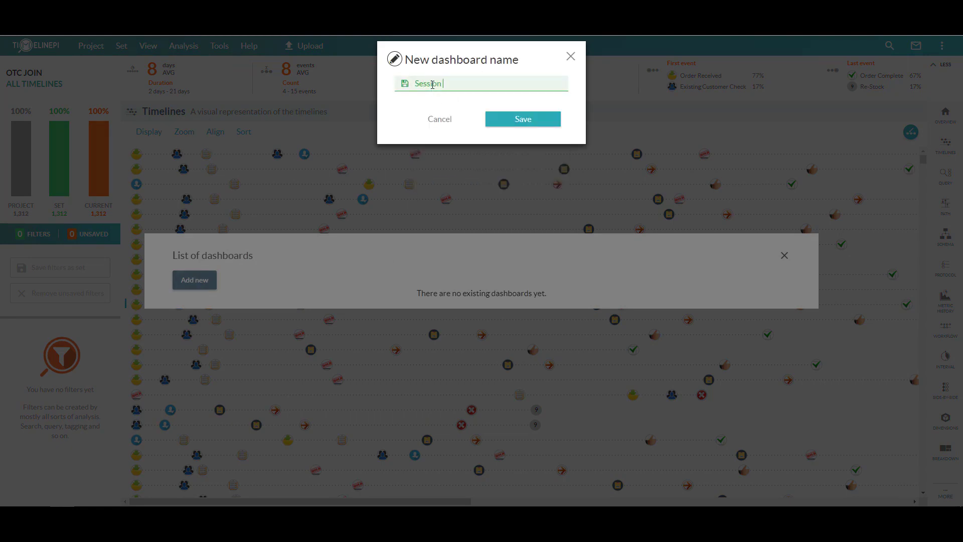
pyautogui.write(' 3')
pyautogui.press('Return')
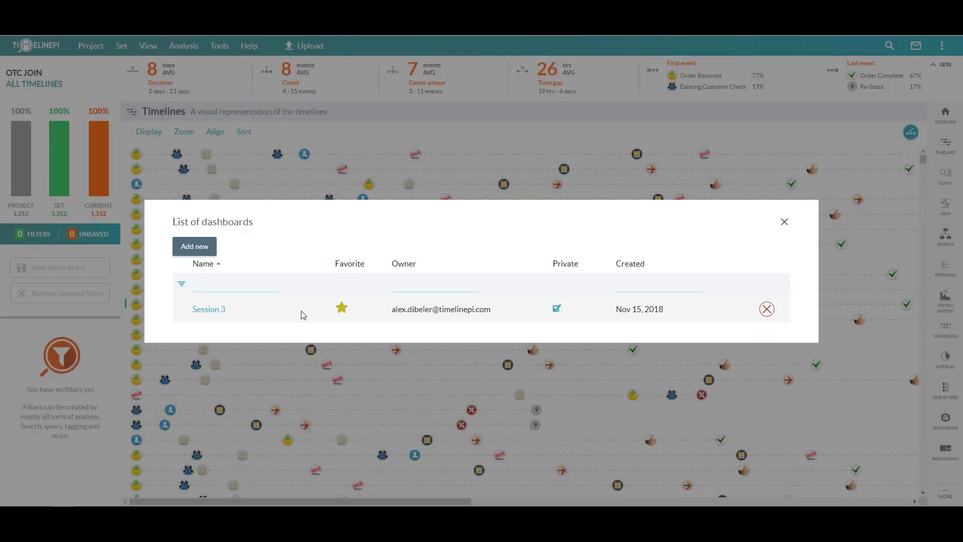
# Step: Make the Session 3 dashboard non-private and open it with a 2 X 2 layout
pyautogui.click(558, 310)
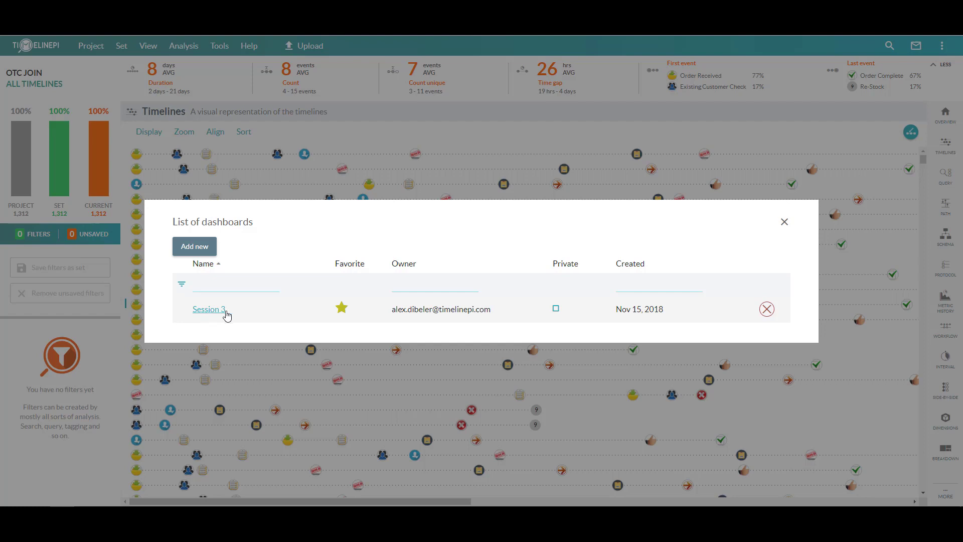
pyautogui.click(209, 309)
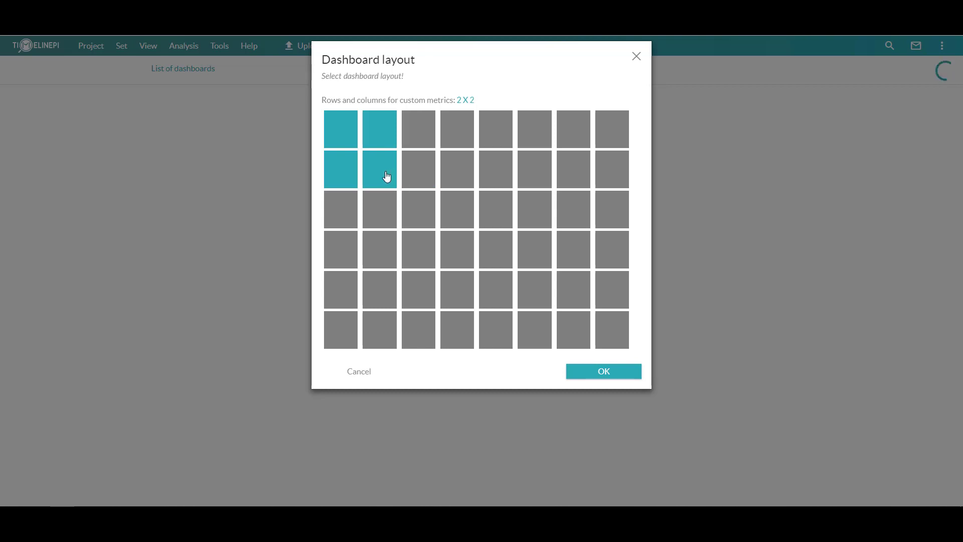
pyautogui.click(614, 373)
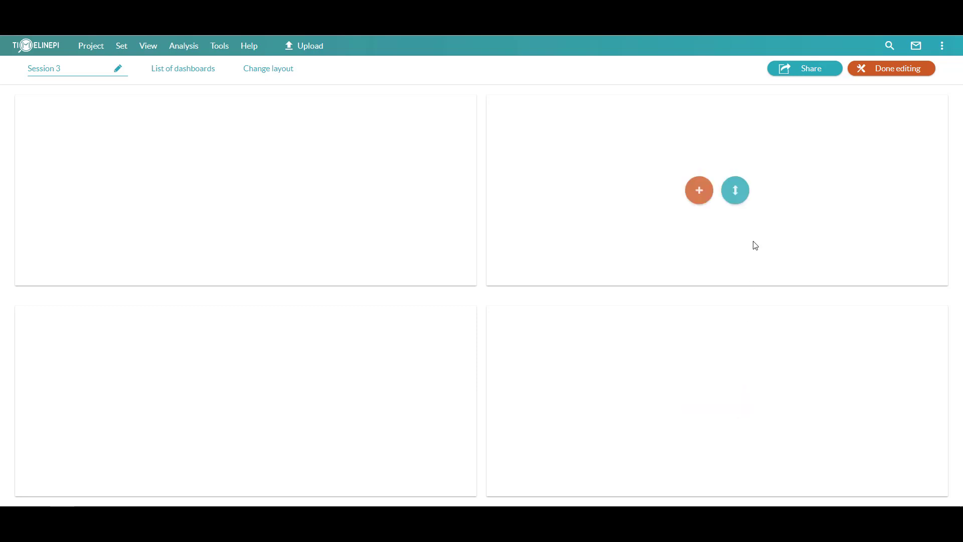
# Step: Check the list of dashboards outside editing mode and return to editing the Session 3 dashboard
pyautogui.click(894, 74)
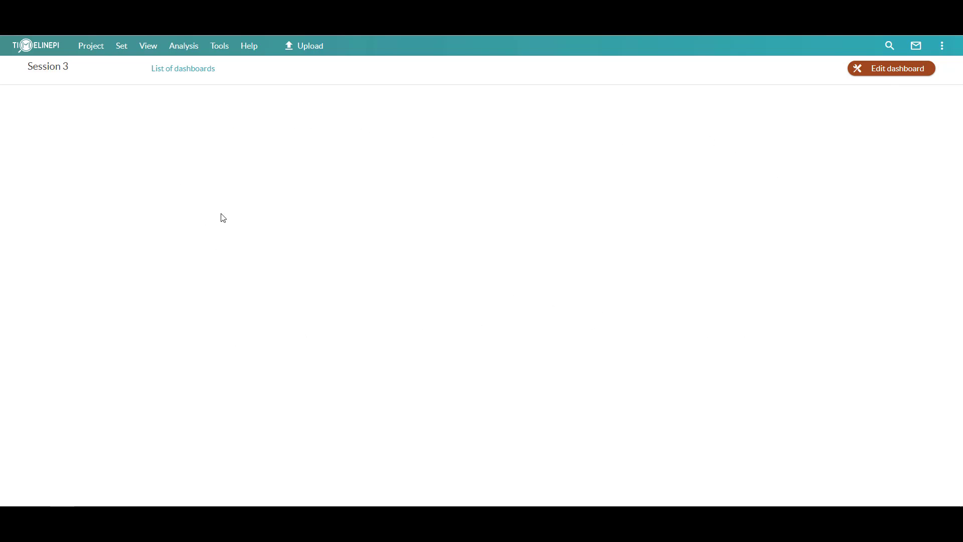
pyautogui.click(176, 71)
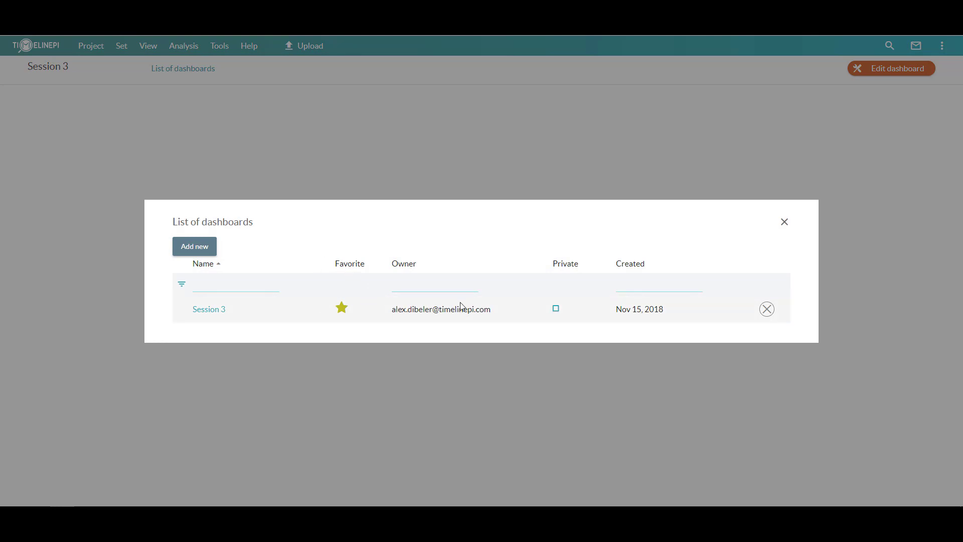
pyautogui.click(784, 222)
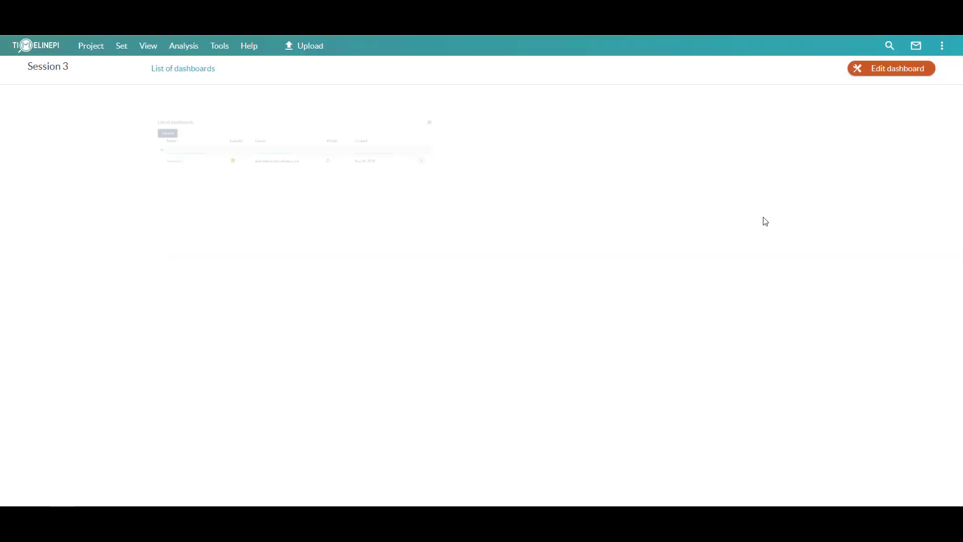
pyautogui.click(887, 71)
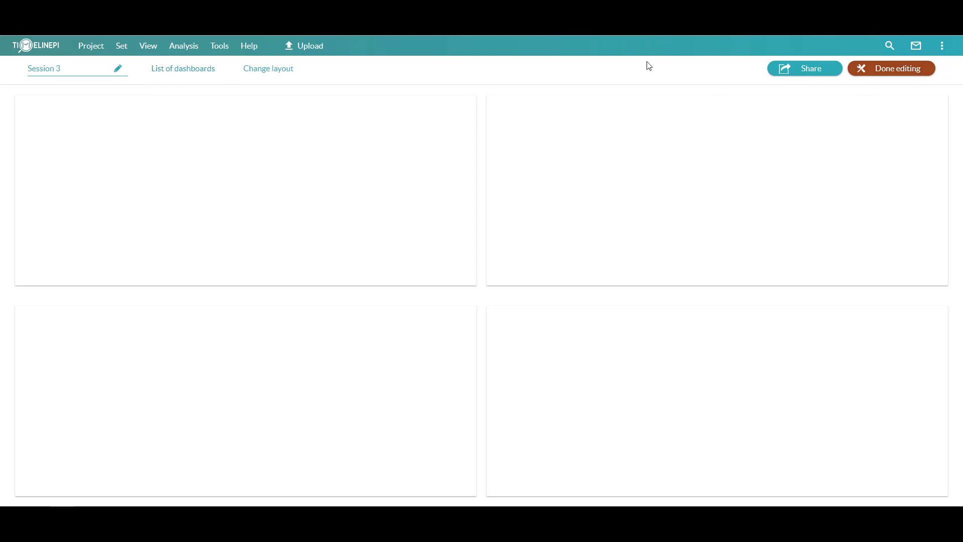
# Step: Start a new custom metric for the dashboard's upper-left cell and name it Count of Orders by Month
pyautogui.moveTo(331, 198)
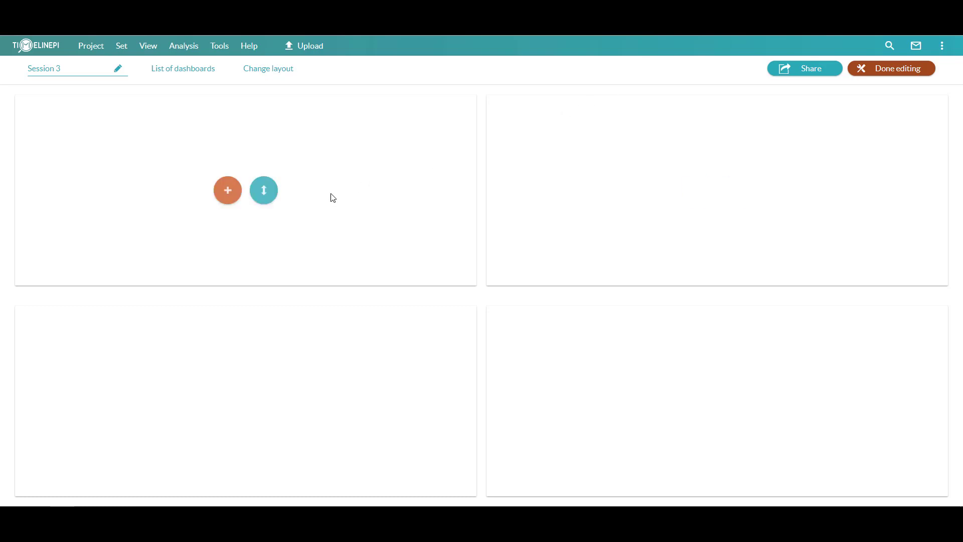
pyautogui.click(228, 191)
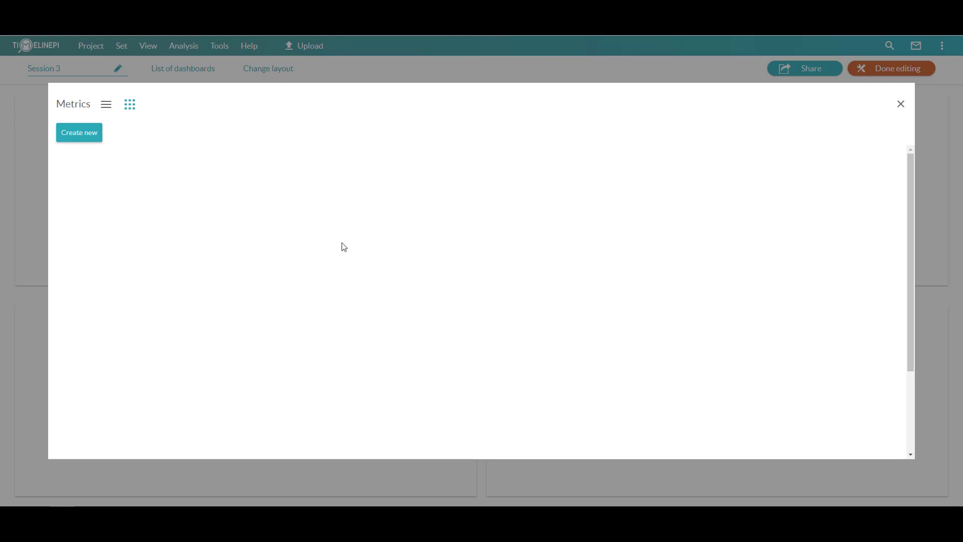
pyautogui.click(85, 139)
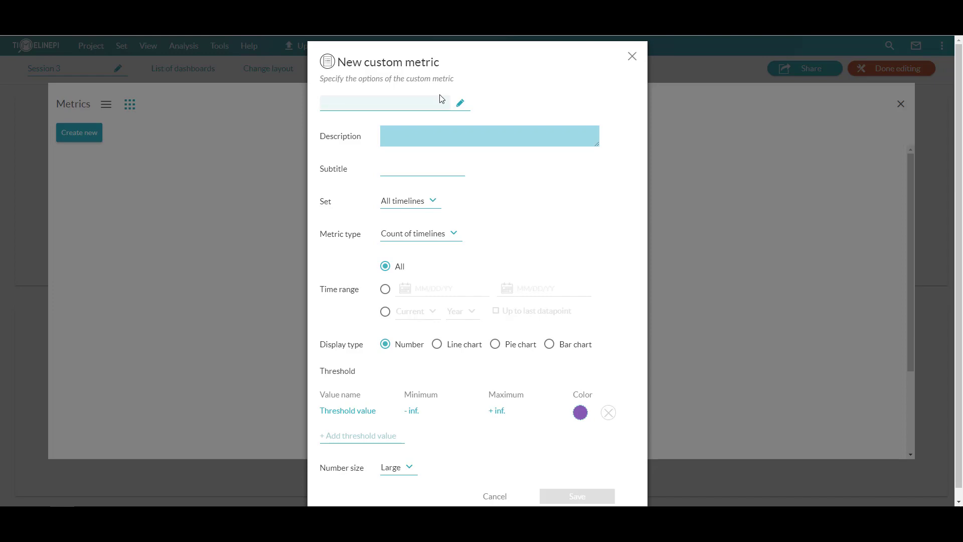
pyautogui.write('Count ')
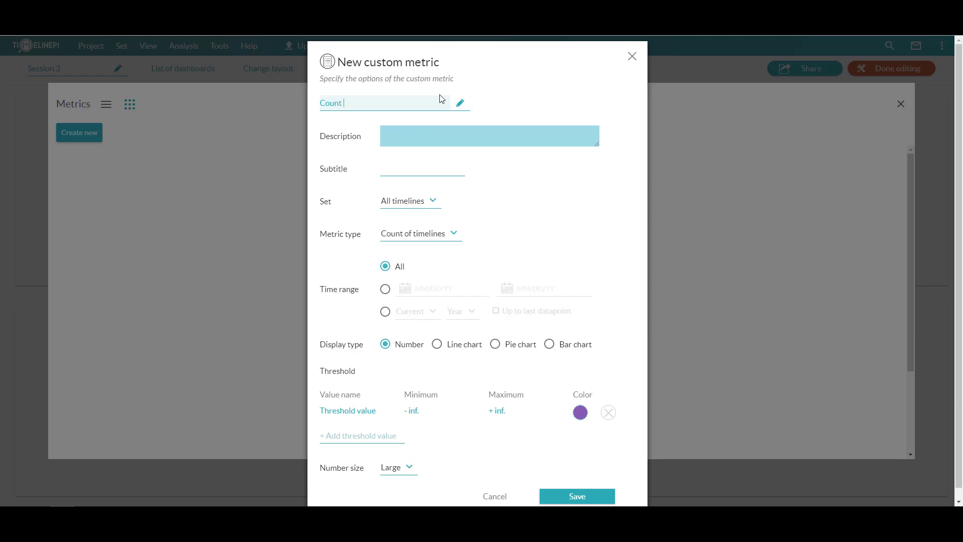
pyautogui.write('of Orders by Month')
# Step: Choose All timelines as the metric's set and Count of timelines as its metric type
pyautogui.click(431, 202)
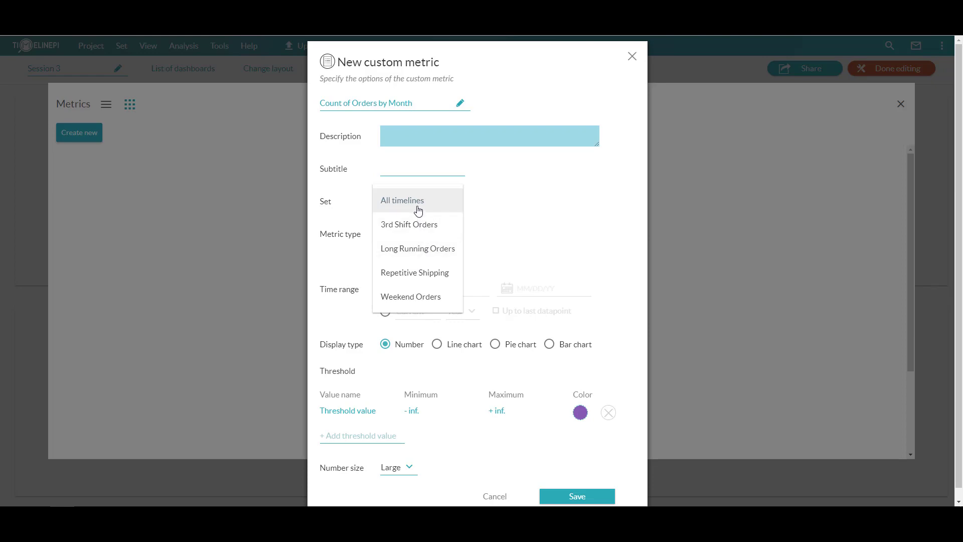
pyautogui.click(437, 204)
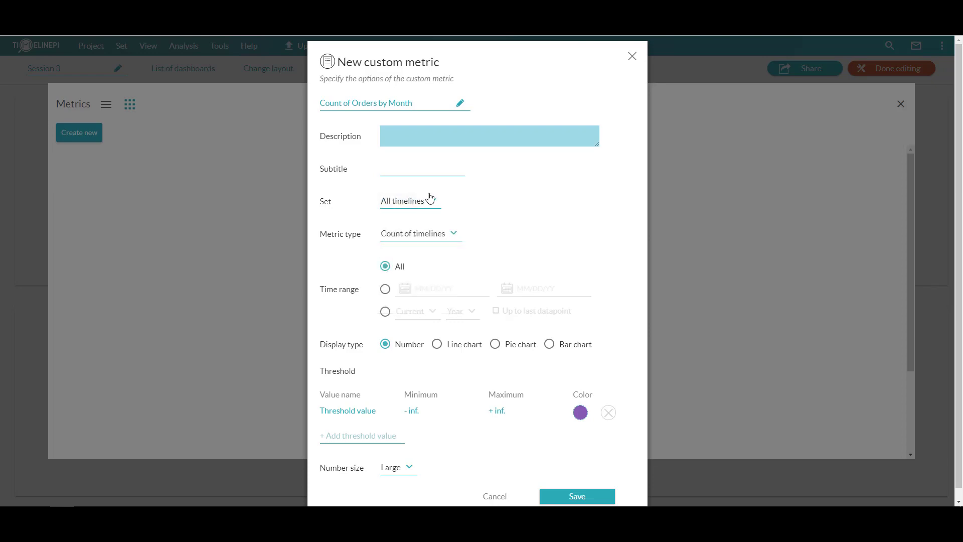
pyautogui.click(443, 231)
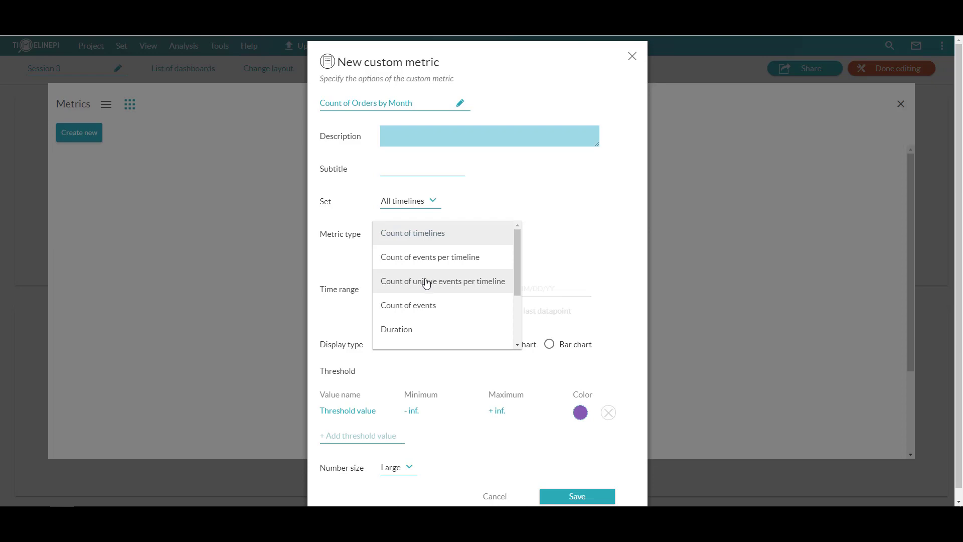
pyautogui.scroll(-1, 424, 282)
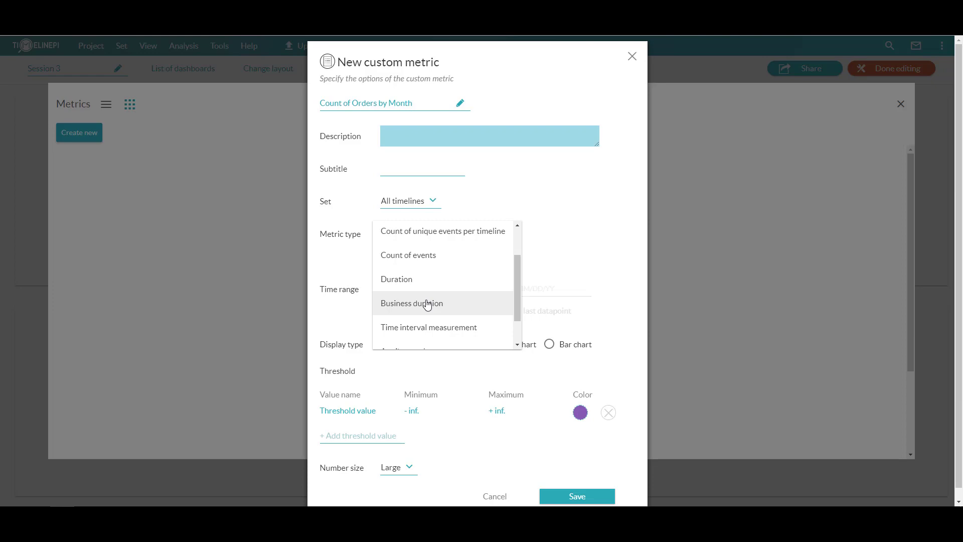
pyautogui.scroll(-1, 427, 301)
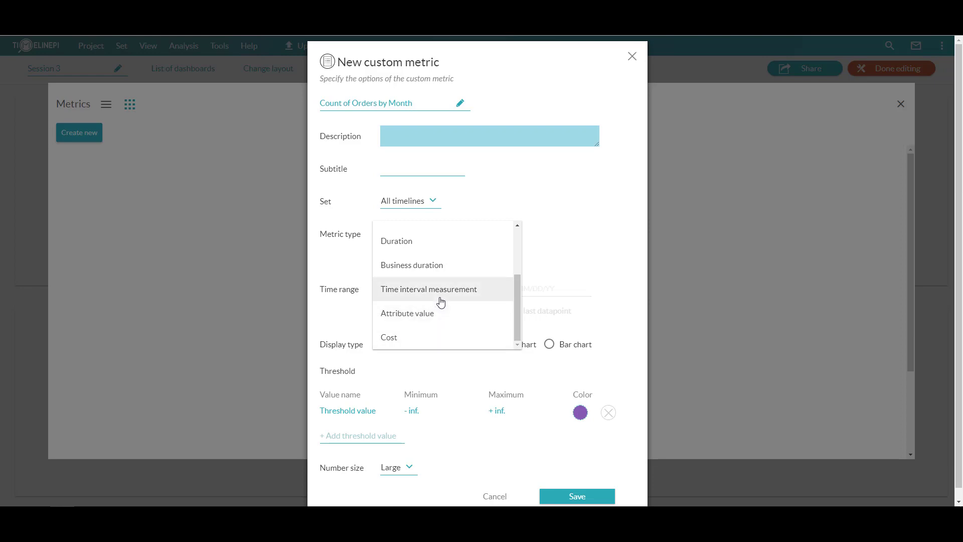
pyautogui.scroll(2, 441, 303)
pyautogui.click(418, 235)
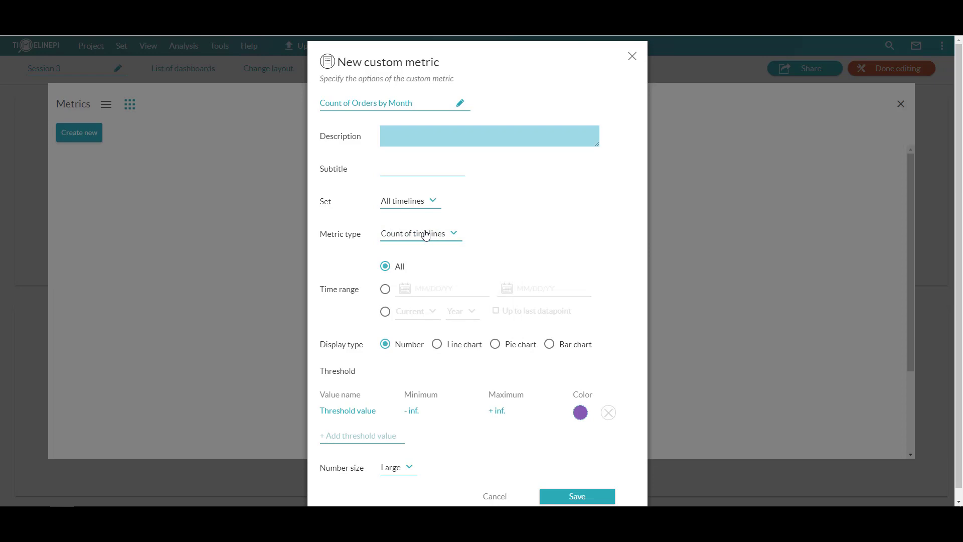
# Step: Try the fixed-date and Current Year time range options for the metric, and return the time range to All
pyautogui.click(386, 290)
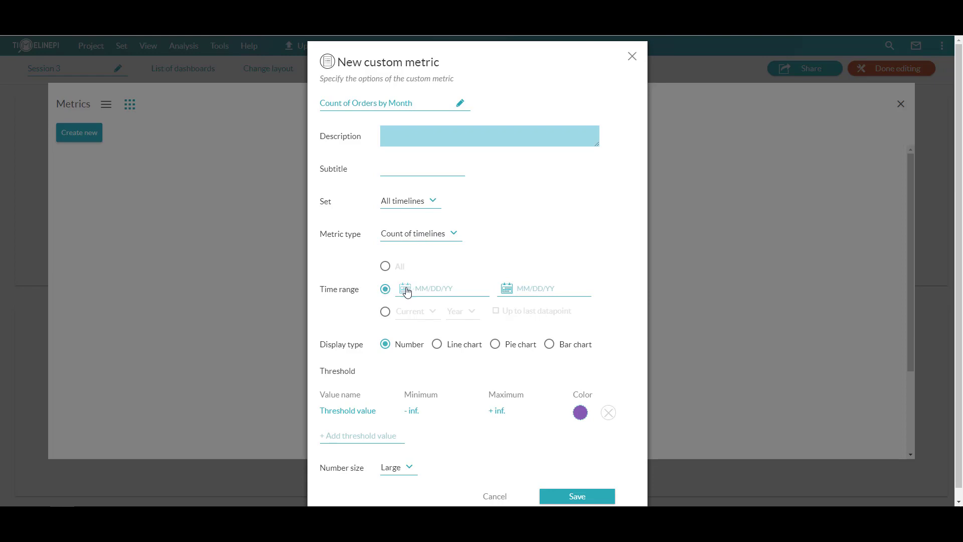
pyautogui.click(406, 290)
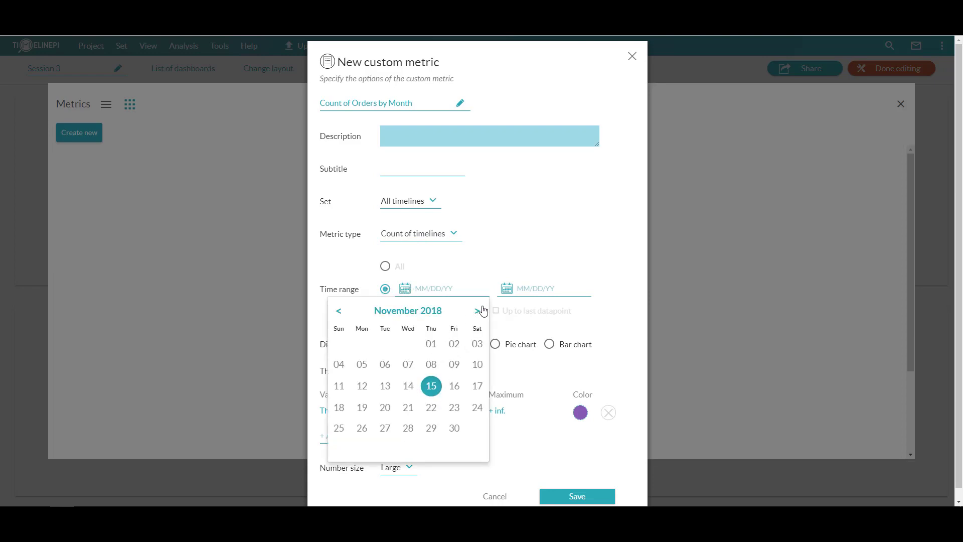
pyautogui.click(489, 243)
pyautogui.click(385, 311)
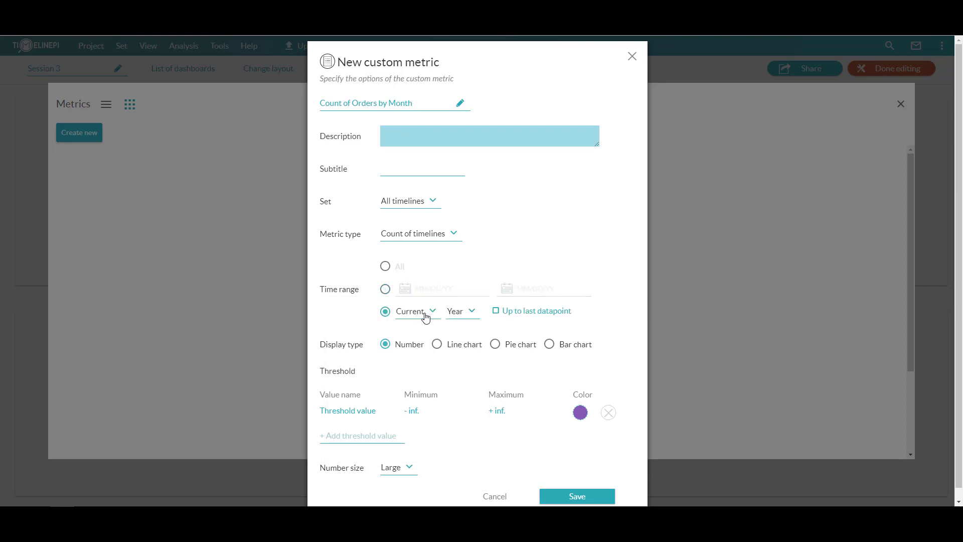
pyautogui.click(470, 312)
pyautogui.click(419, 312)
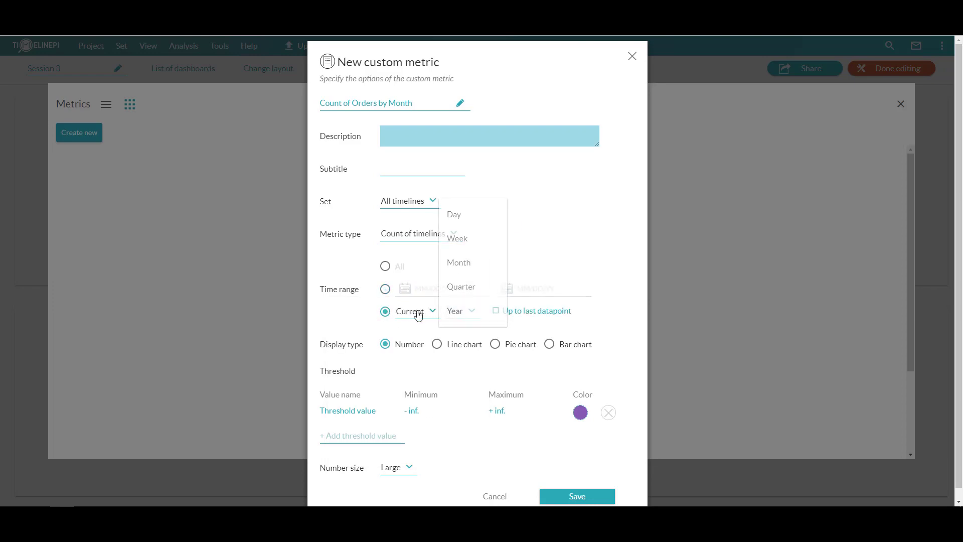
pyautogui.click(418, 312)
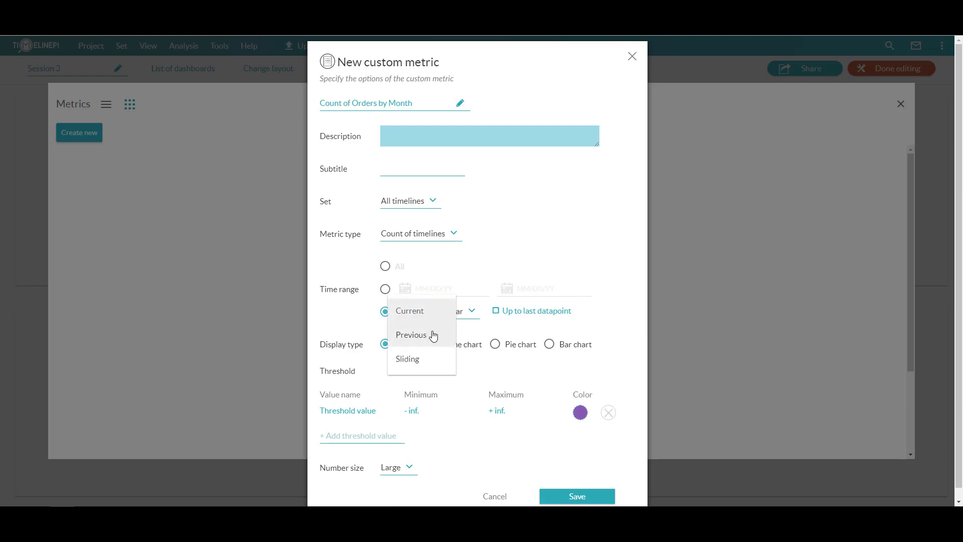
pyautogui.click(624, 269)
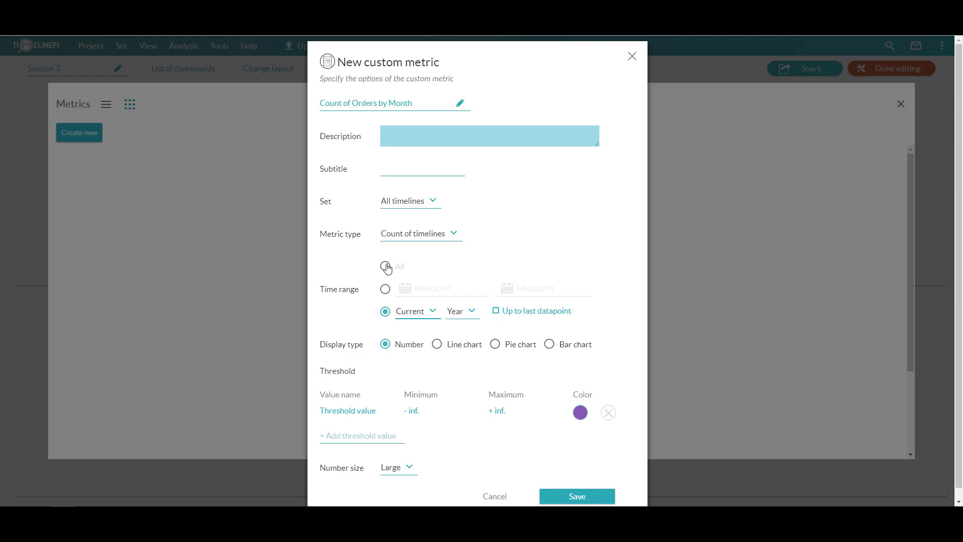
pyautogui.click(386, 267)
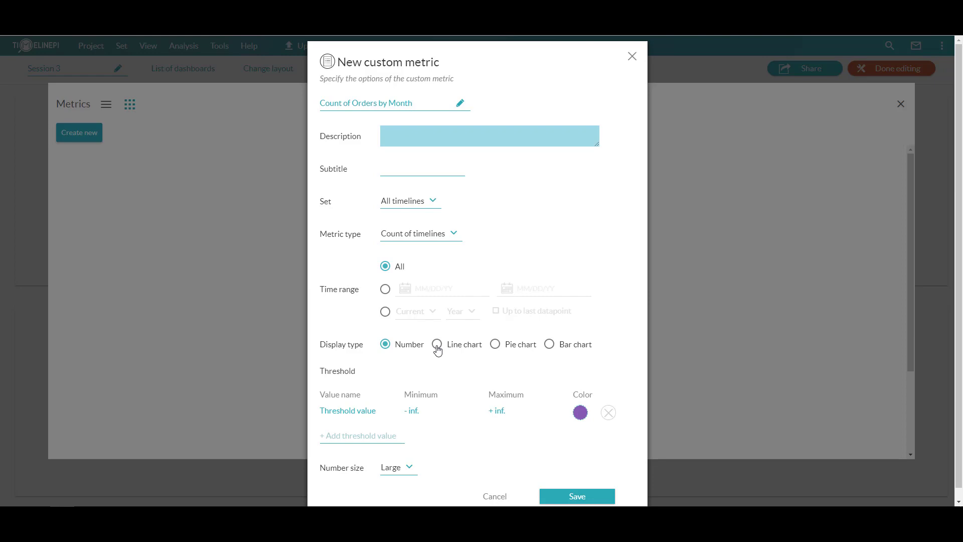
# Step: Try the pie chart, bar chart and number display types and browse the breakdown attributes of the Goods Shipped event
pyautogui.click(501, 345)
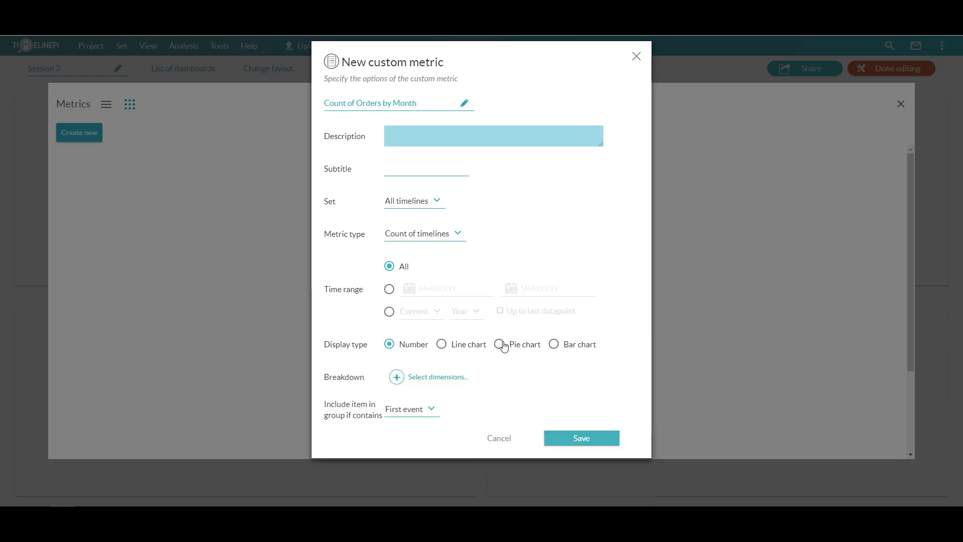
pyautogui.click(444, 379)
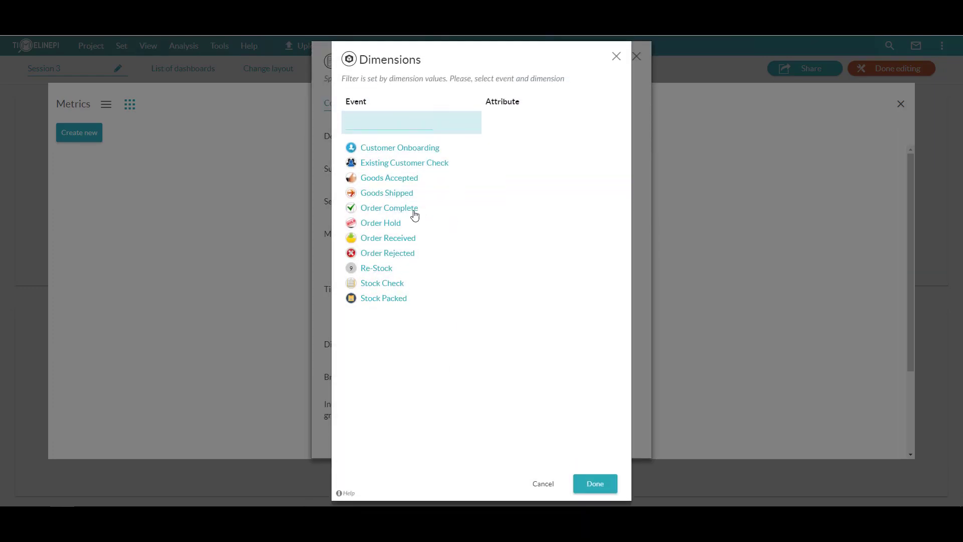
pyautogui.click(397, 193)
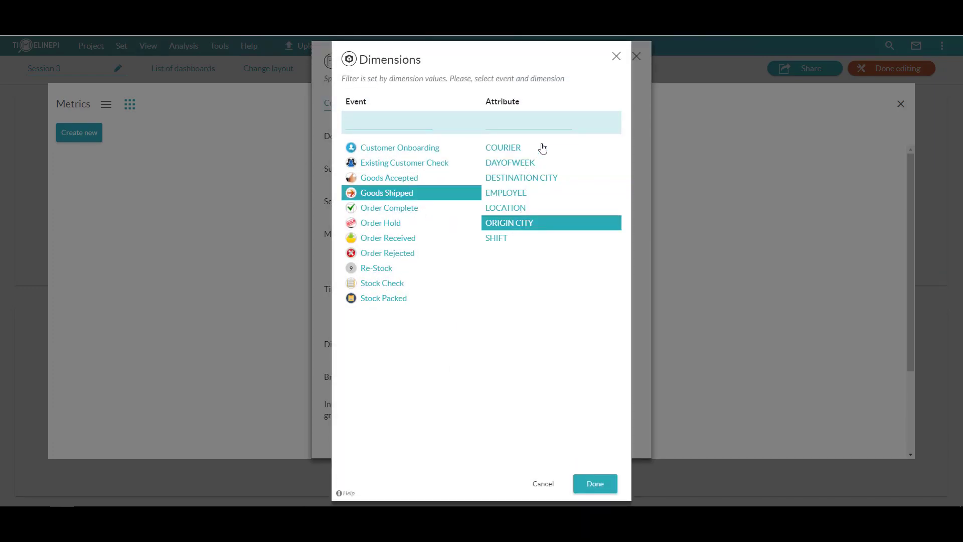
pyautogui.click(614, 59)
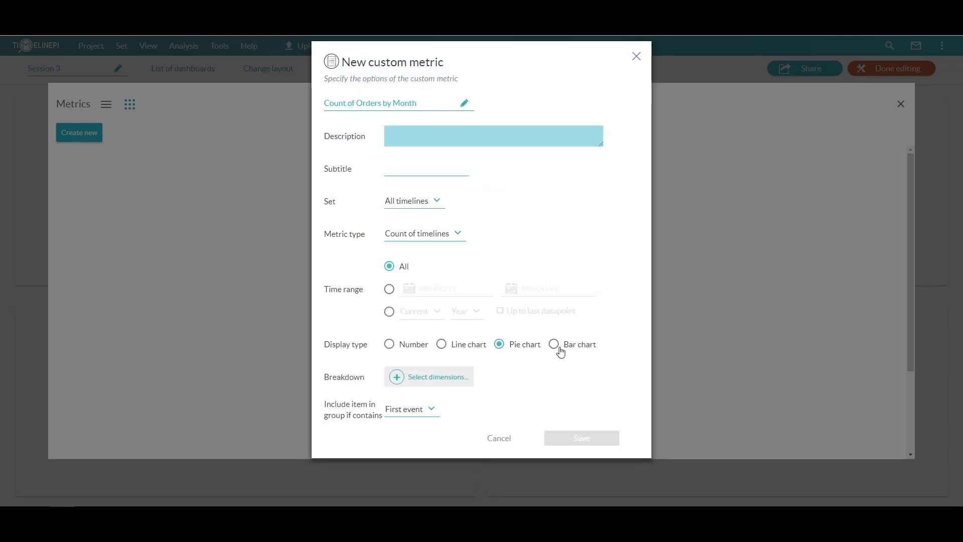
pyautogui.click(560, 348)
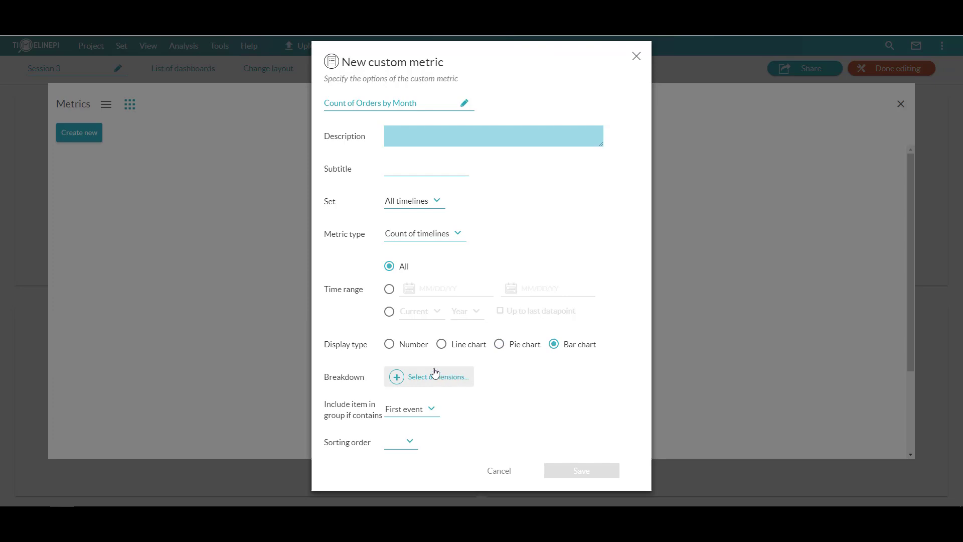
pyautogui.click(406, 346)
# Step: Display the metric as a line chart with a monthly interval and save it
pyautogui.click(451, 344)
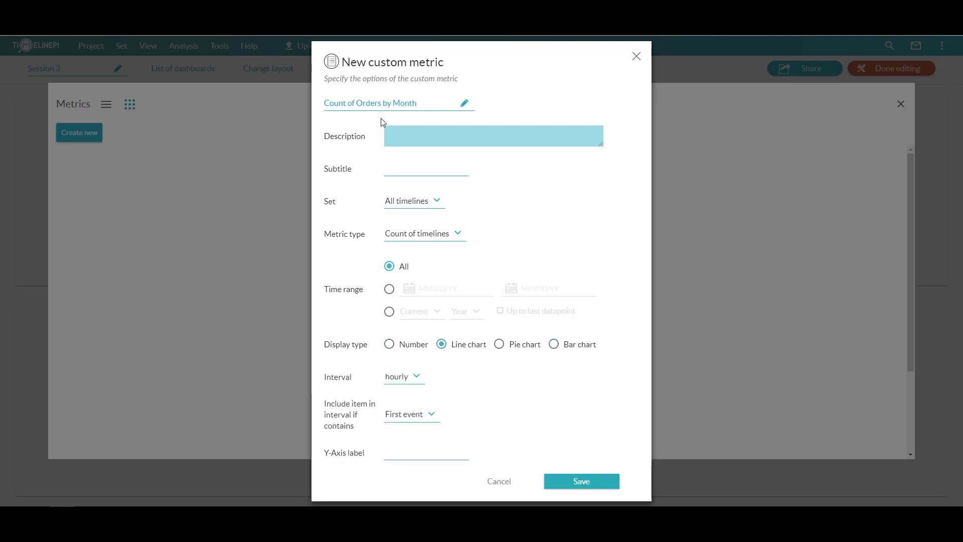
pyautogui.click(418, 378)
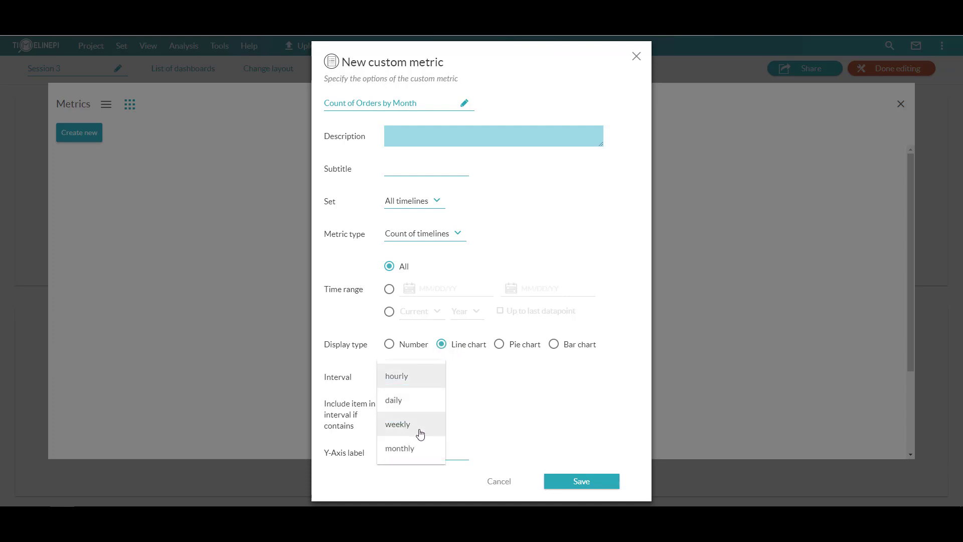
pyautogui.click(403, 449)
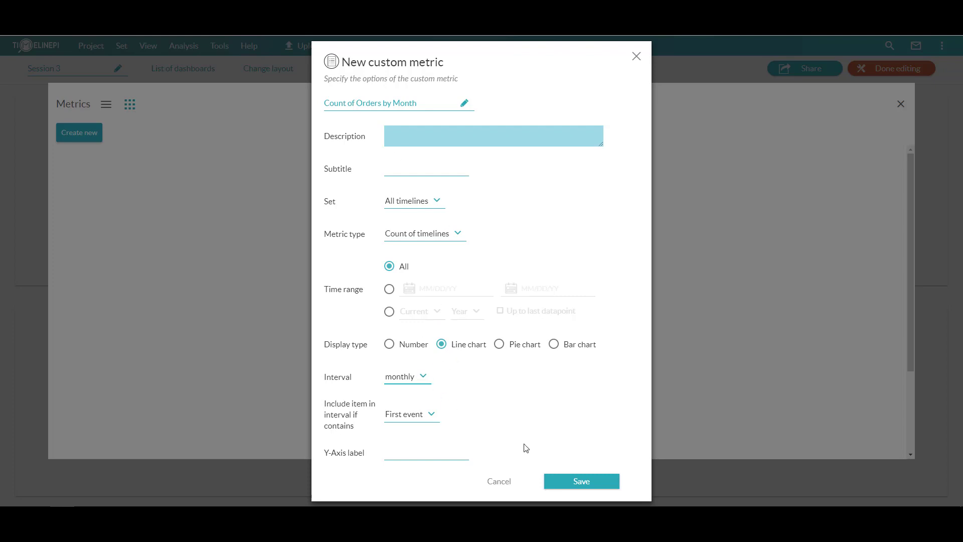
pyautogui.click(580, 481)
# Step: Duplicate the Count of Orders by Month metric and delete the copy
pyautogui.moveTo(164, 290)
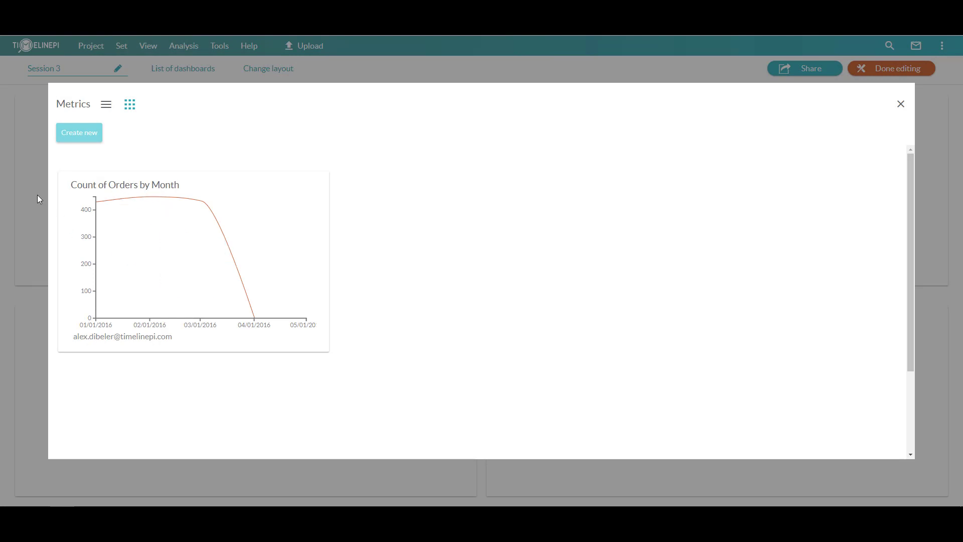
pyautogui.moveTo(210, 281)
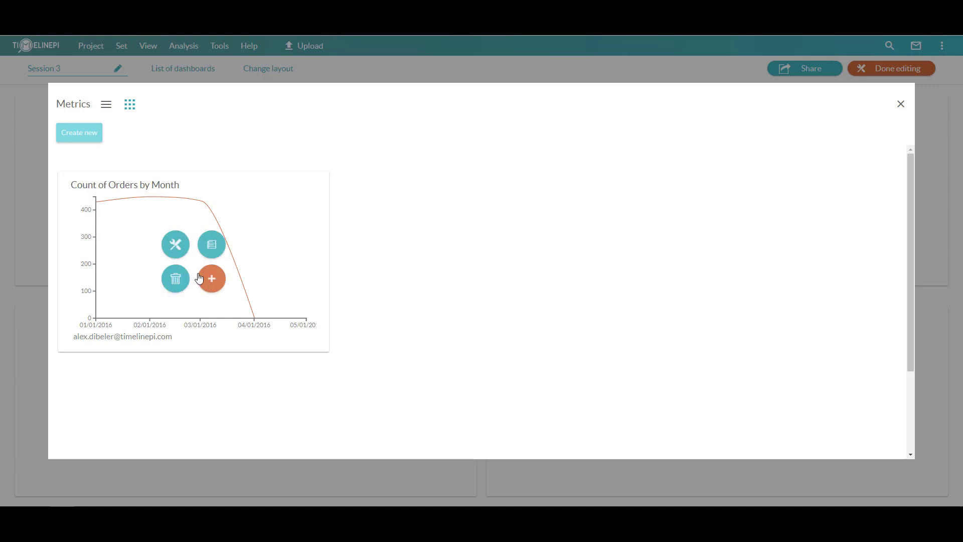
pyautogui.click(210, 250)
pyautogui.moveTo(370, 269)
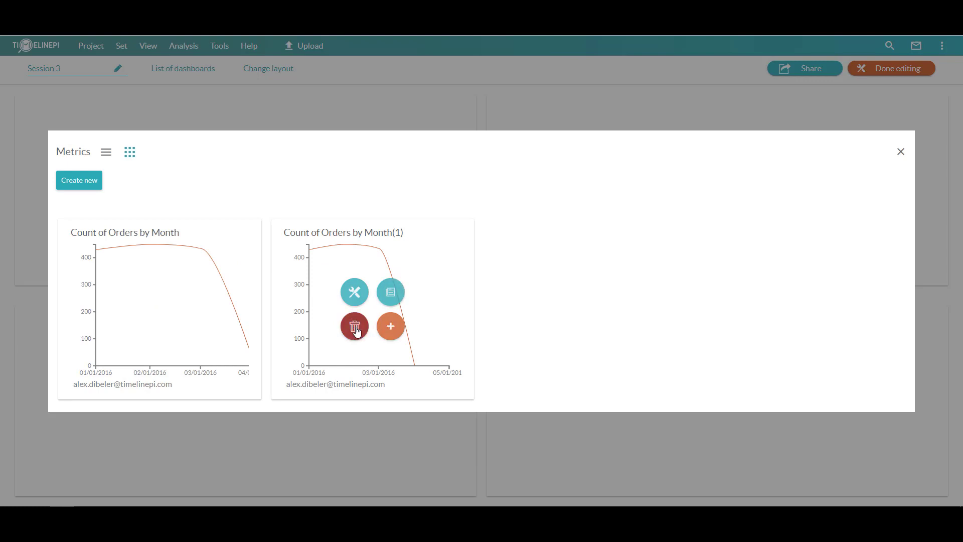
pyautogui.click(356, 331)
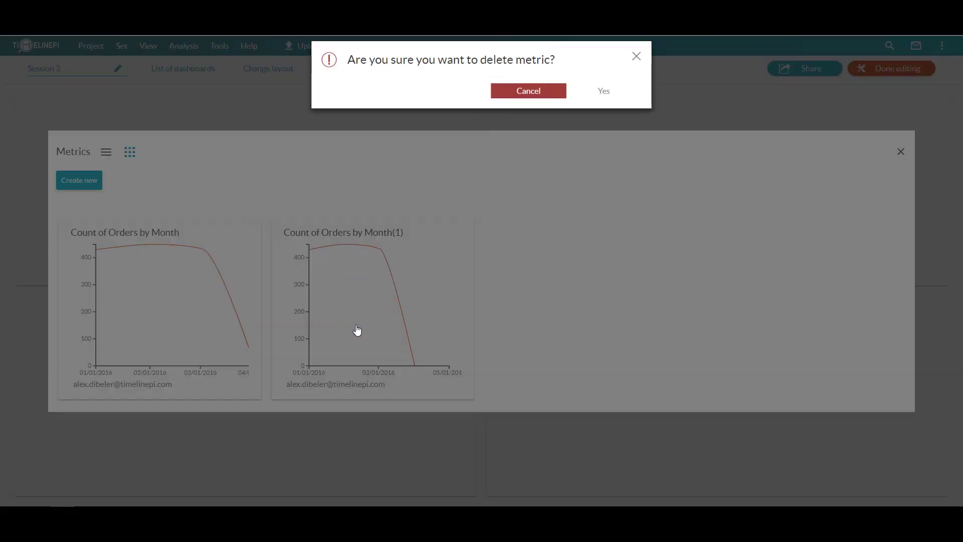
pyautogui.click(603, 91)
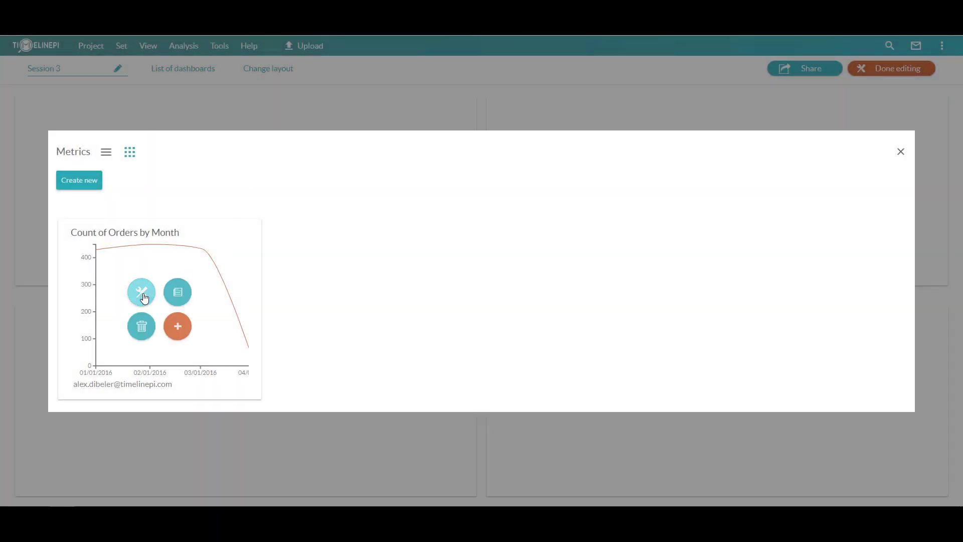
# Step: Review the settings of the Count of Orders by Month metric and add it to the dashboard's upper-left cell
pyautogui.click(141, 298)
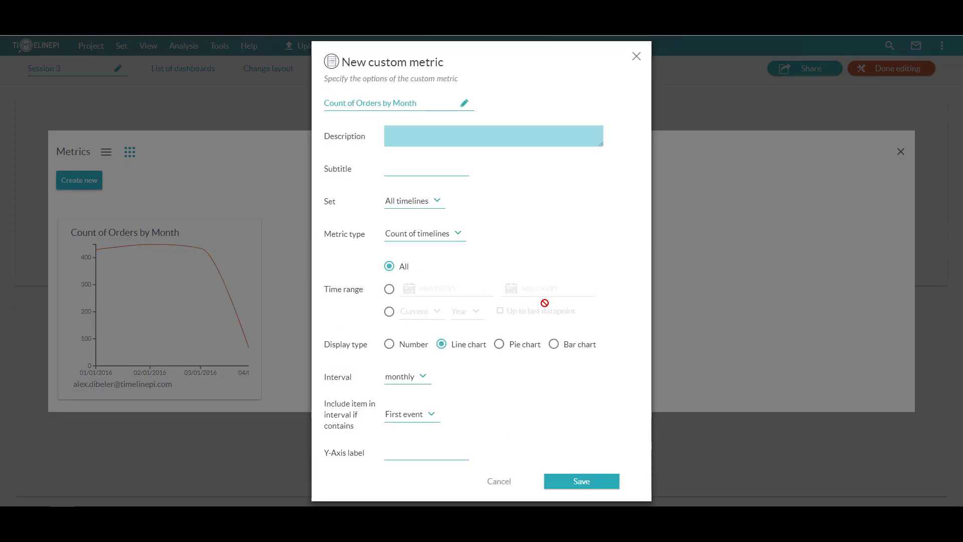
pyautogui.click(637, 56)
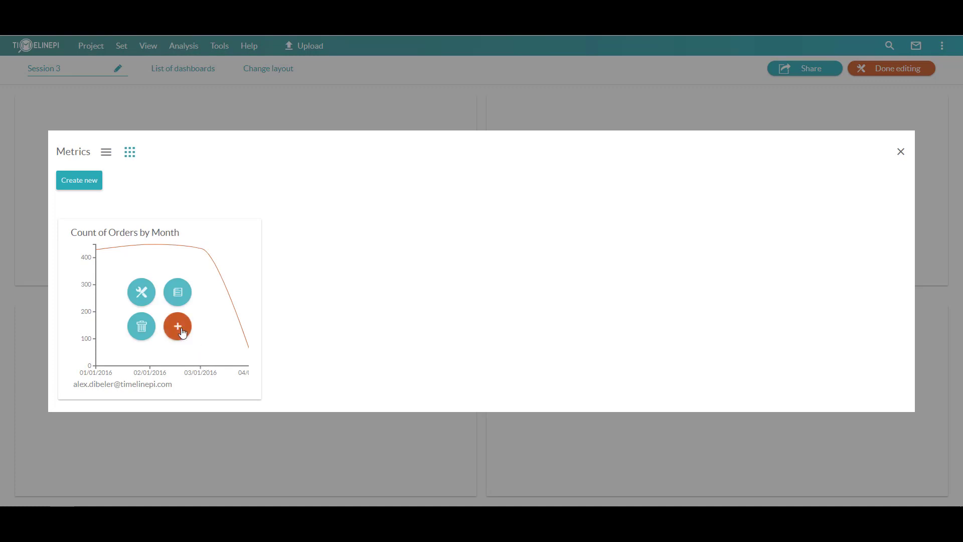
pyautogui.click(178, 327)
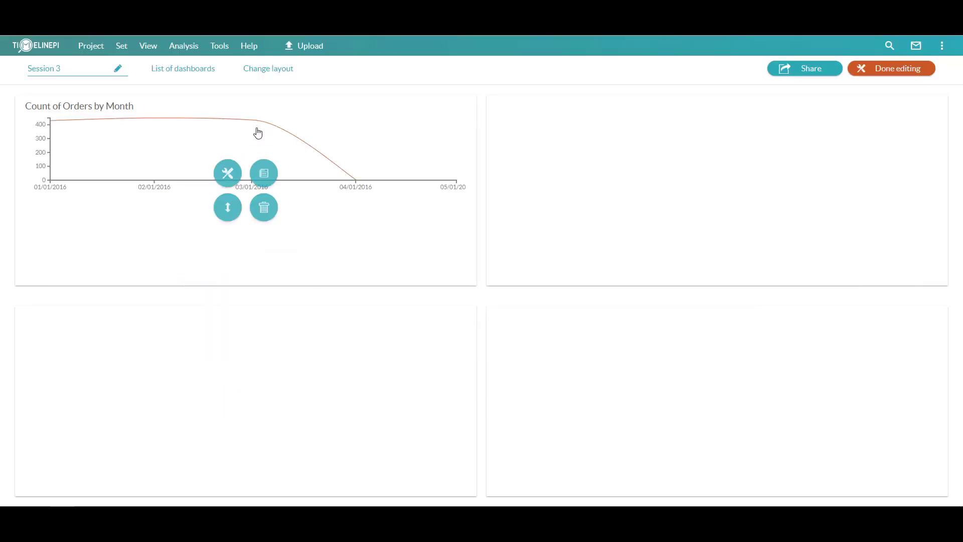
# Step: Leave editing mode and view the Count of Orders by Month chart enlarged
pyautogui.click(887, 77)
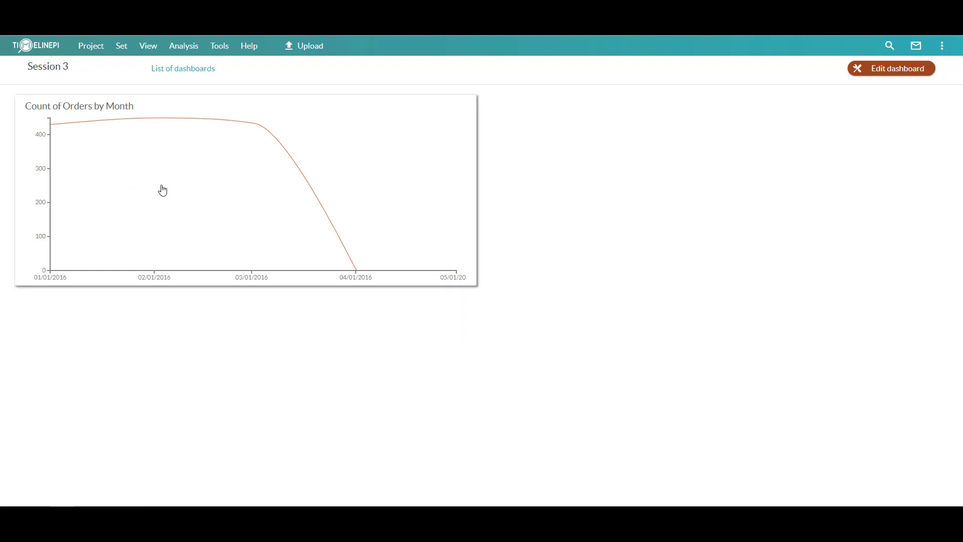
pyautogui.click(361, 129)
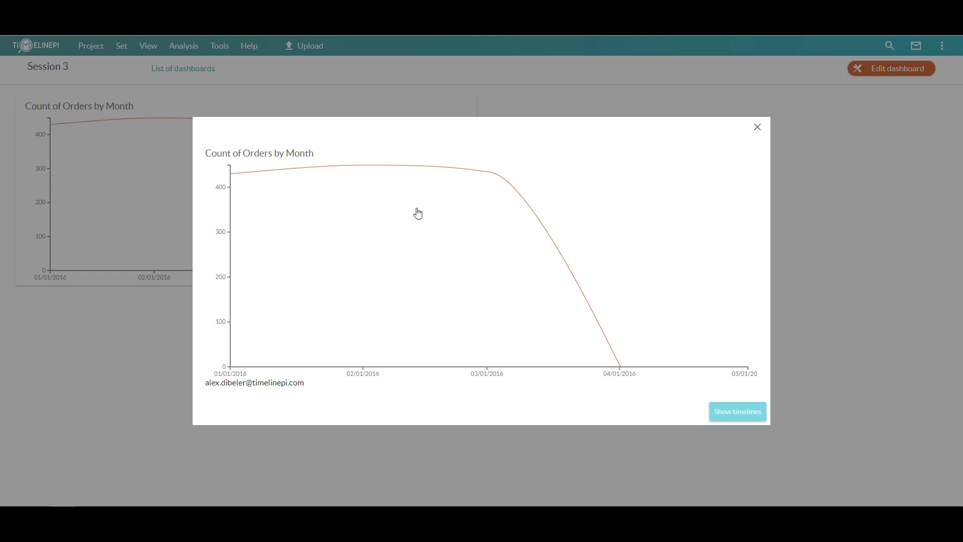
pyautogui.click(757, 128)
# Step: Return to editing the dashboard and start a new custom metric for its upper-right cell
pyautogui.click(889, 70)
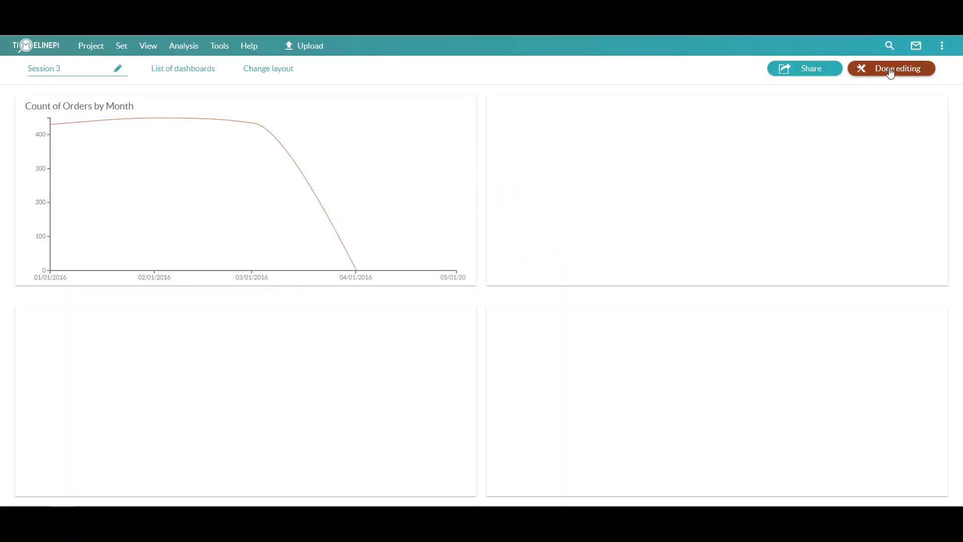
pyautogui.moveTo(707, 148)
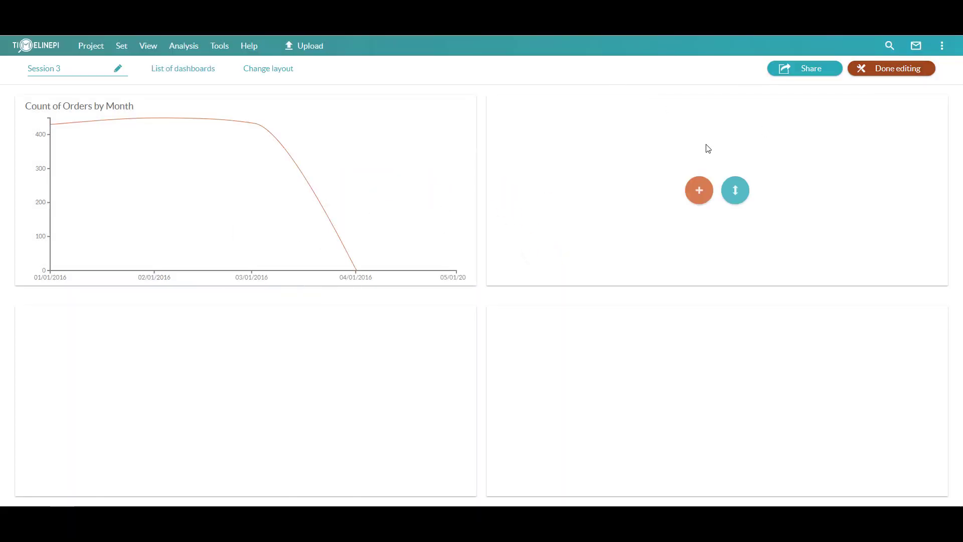
pyautogui.click(699, 191)
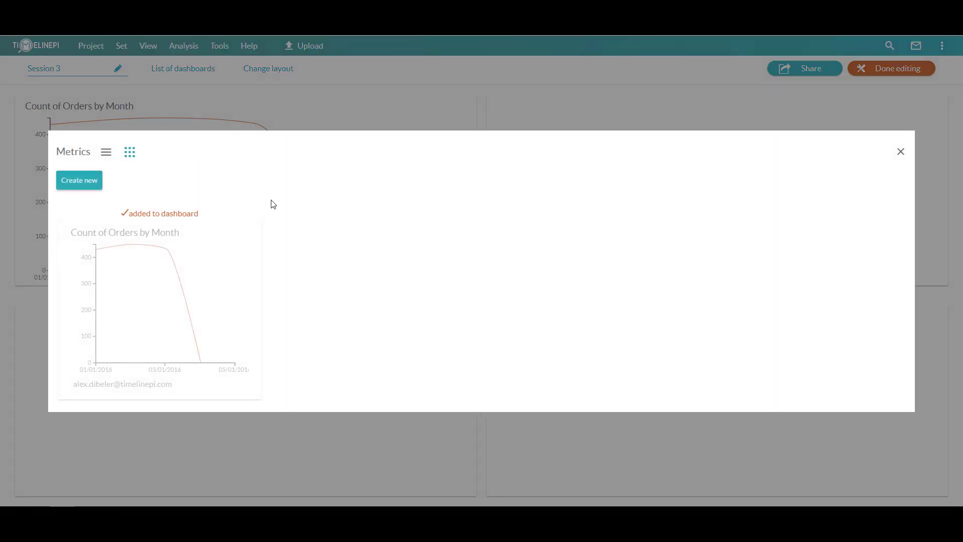
pyautogui.click(91, 188)
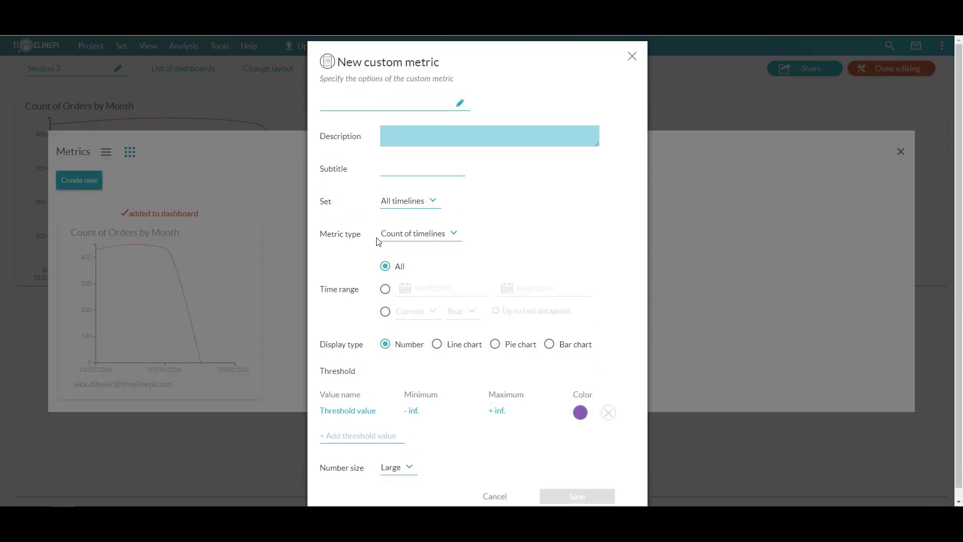
# Step: Set the new metric's type to Duration and its set to 3rd Shift Orders, and name it Avg Duration of 3rd Shift Orders
pyautogui.click(445, 238)
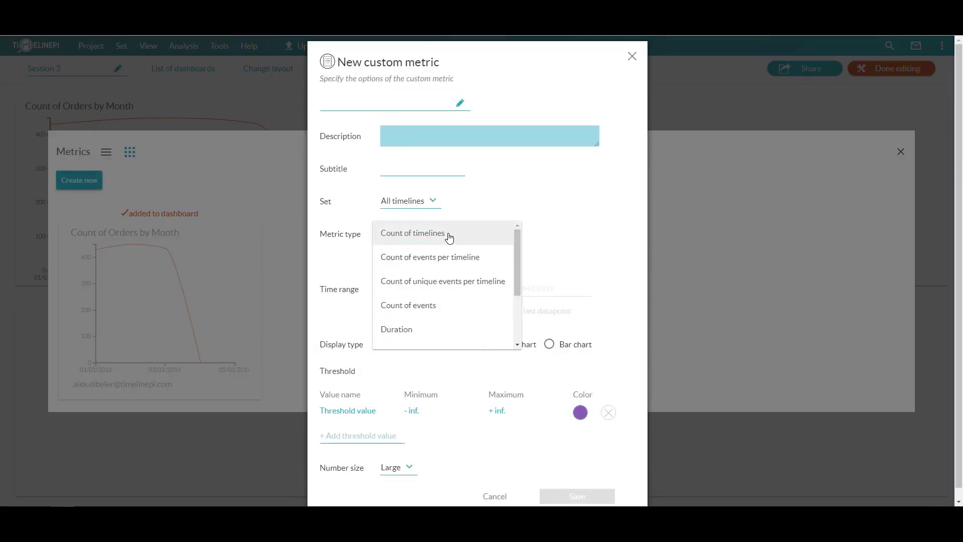
pyautogui.scroll(-1, 432, 270)
pyautogui.click(433, 280)
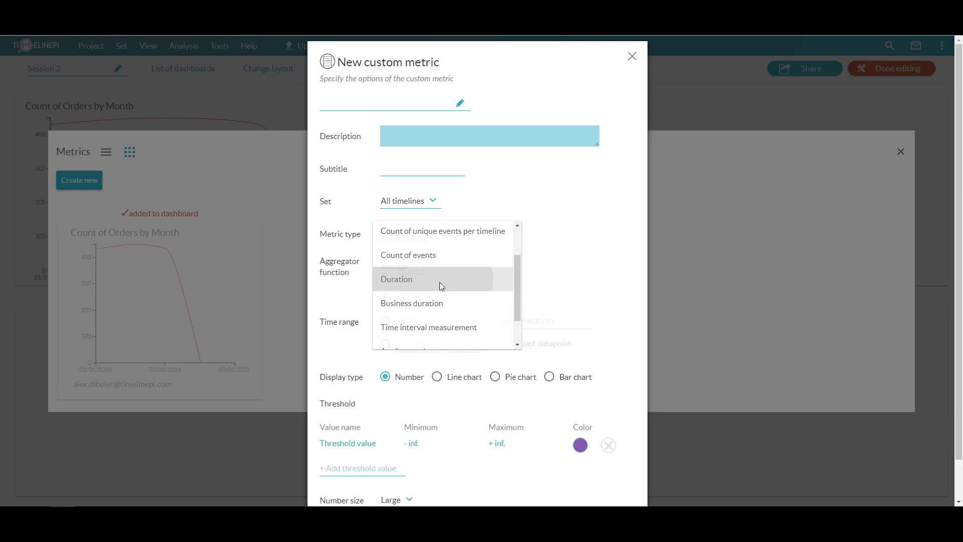
pyautogui.click(426, 203)
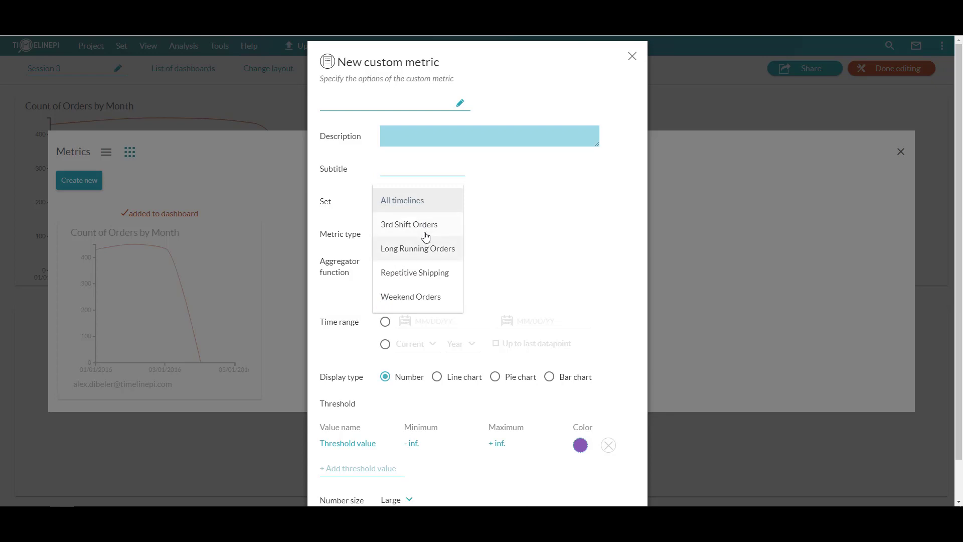
pyautogui.click(424, 224)
pyautogui.click(336, 108)
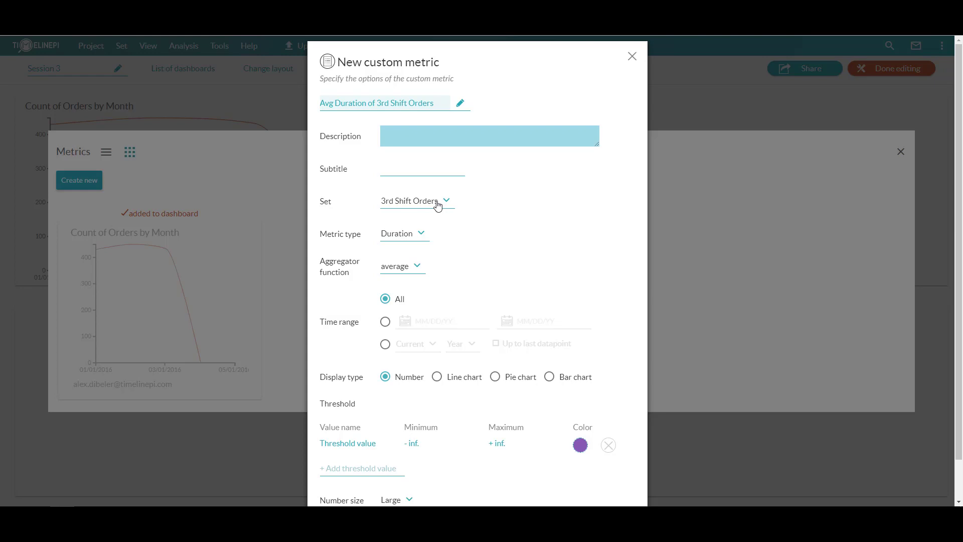
# Step: Examine the available sets and aggregator functions for the metric, keeping 3rd Shift Orders and average
pyautogui.click(438, 202)
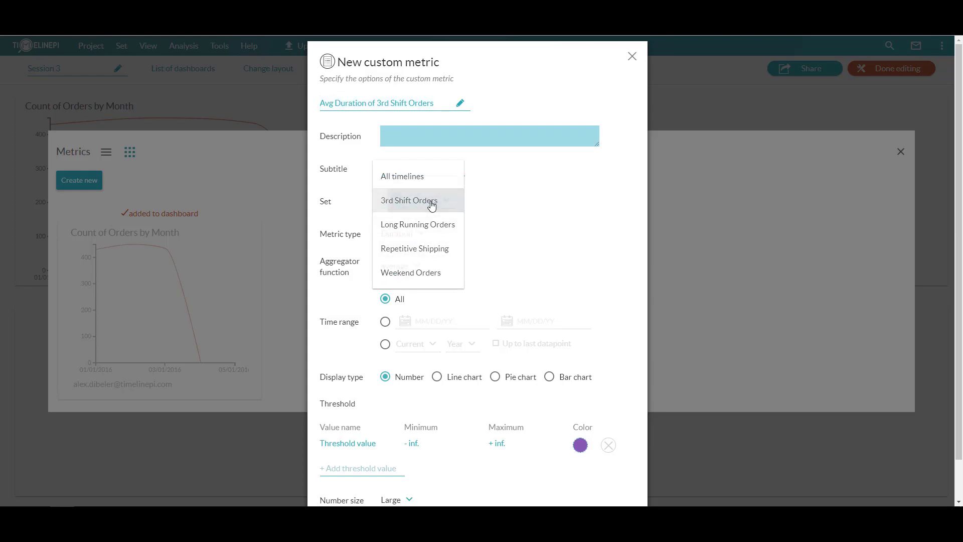
pyautogui.click(432, 205)
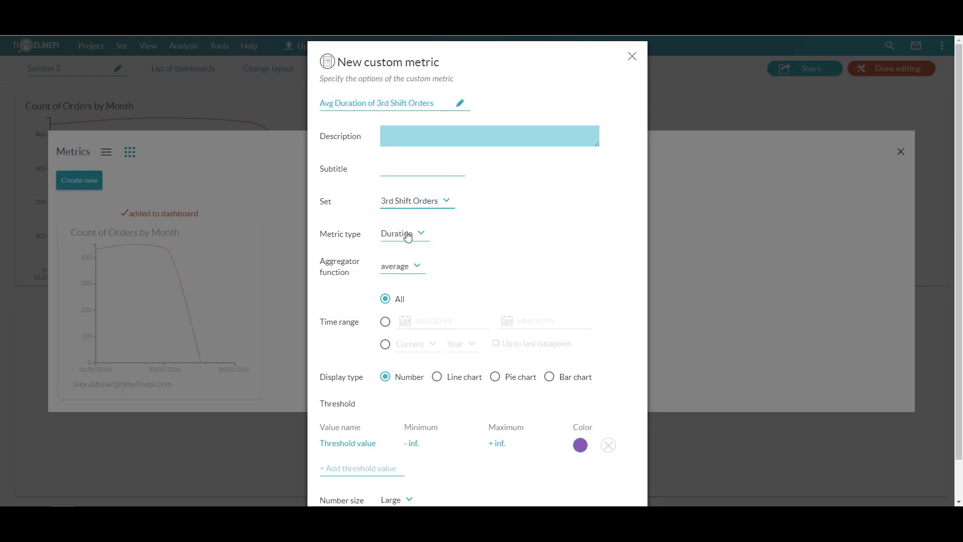
pyautogui.click(409, 269)
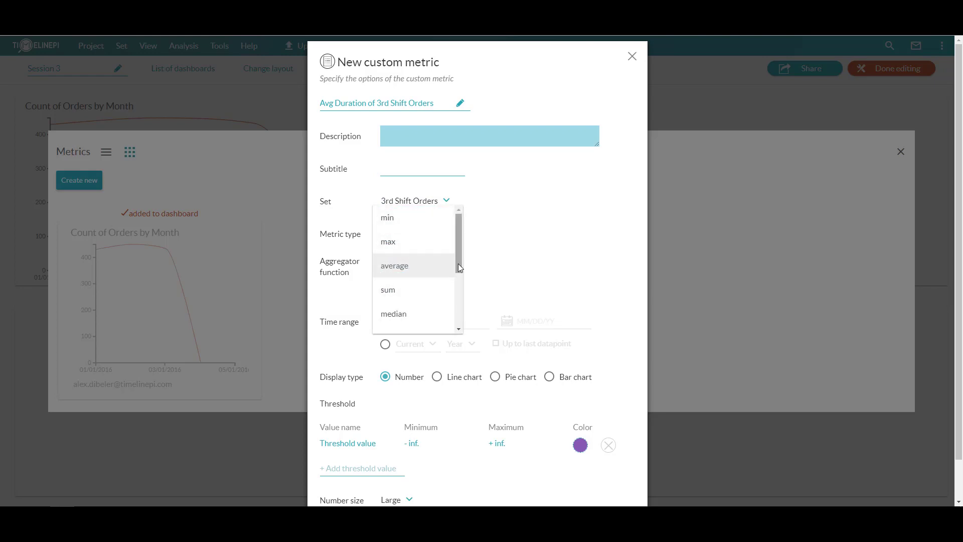
pyautogui.moveTo(458, 263); pyautogui.dragTo(455, 294)
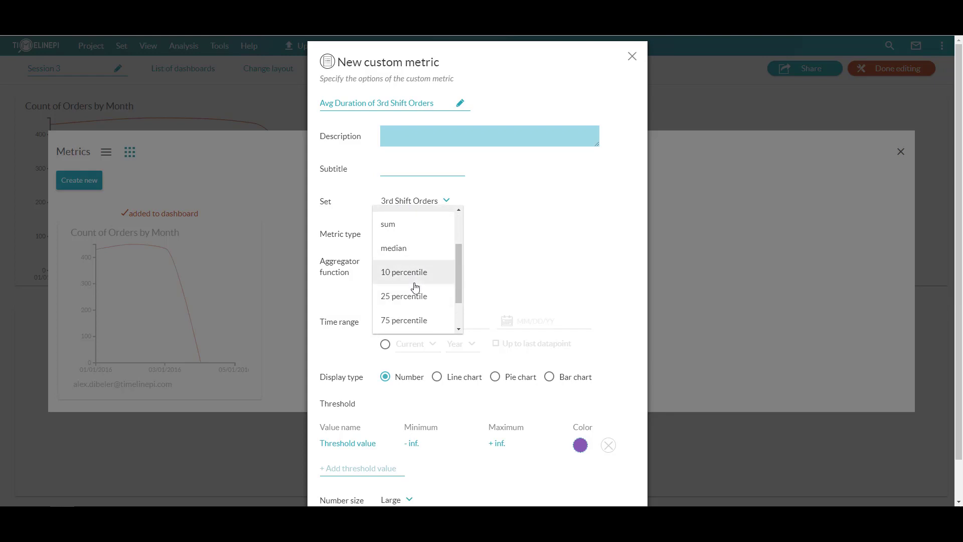
pyautogui.scroll(-2, 431, 289)
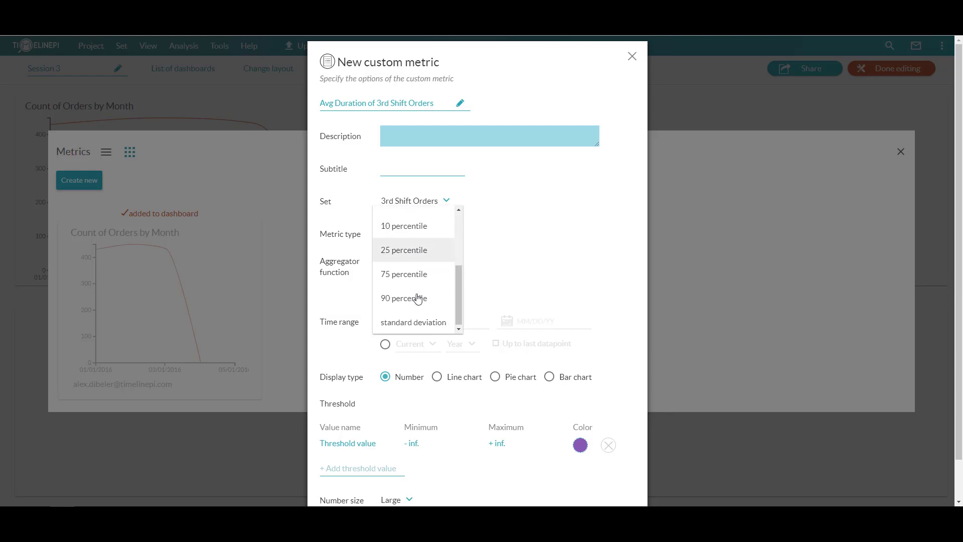
pyautogui.click(513, 226)
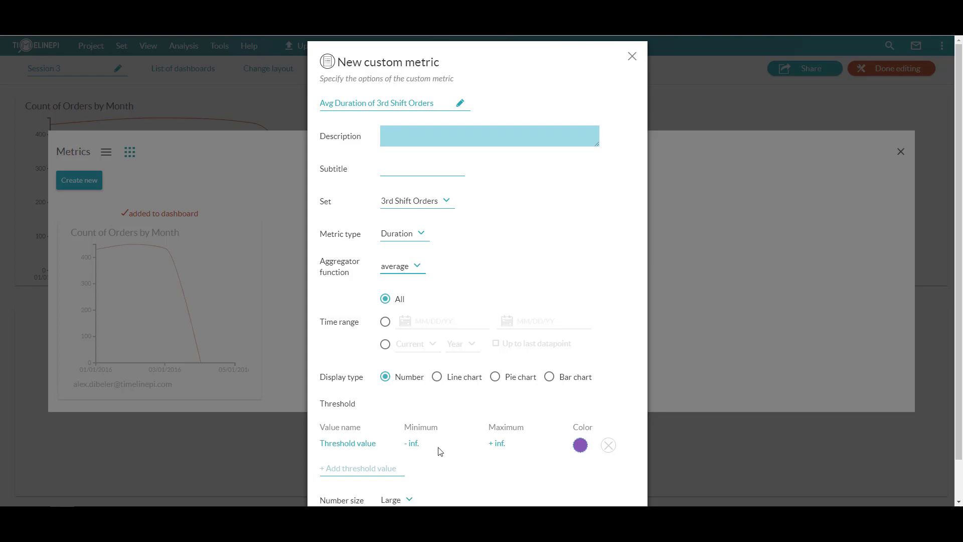
# Step: Add a threshold value named Over 30 Hours to the metric and set its minimum to 30
pyautogui.scroll(-2, 396, 410)
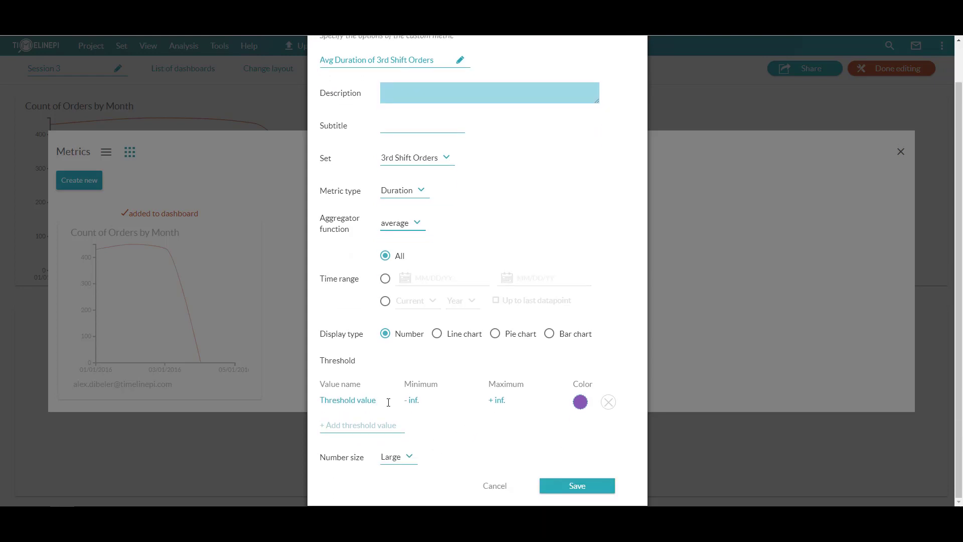
pyautogui.click(581, 402)
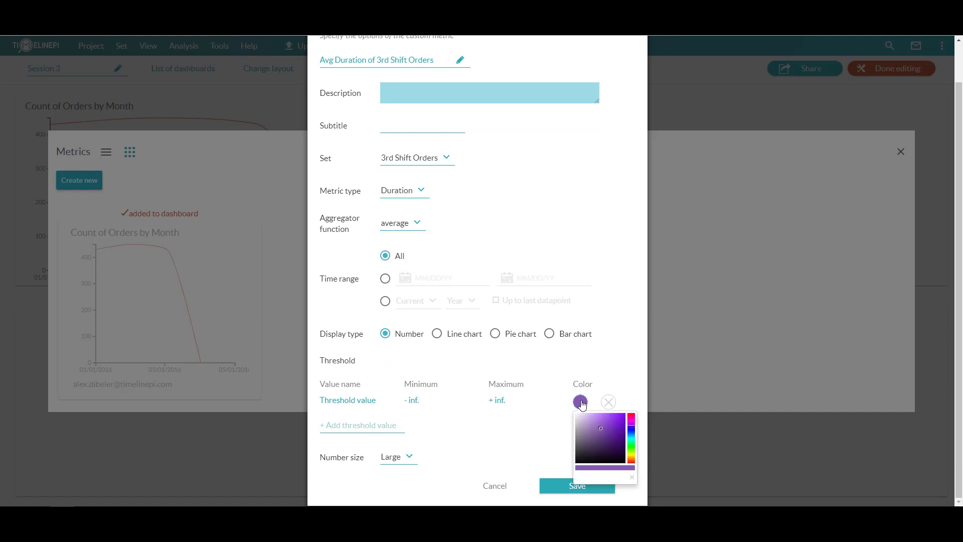
pyautogui.click(415, 399)
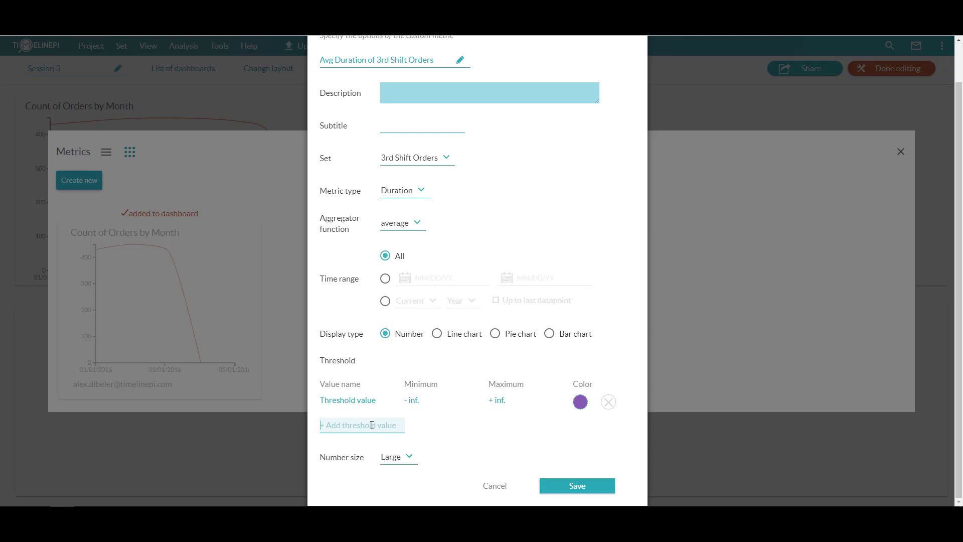
pyautogui.write('Over 30 Hours')
pyautogui.click(463, 437)
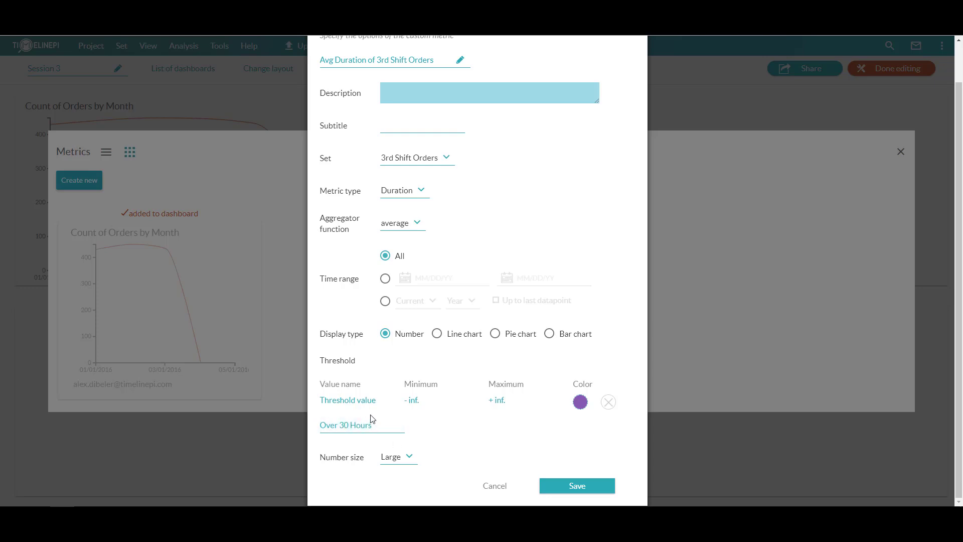
pyautogui.click(384, 425)
pyautogui.press('Return')
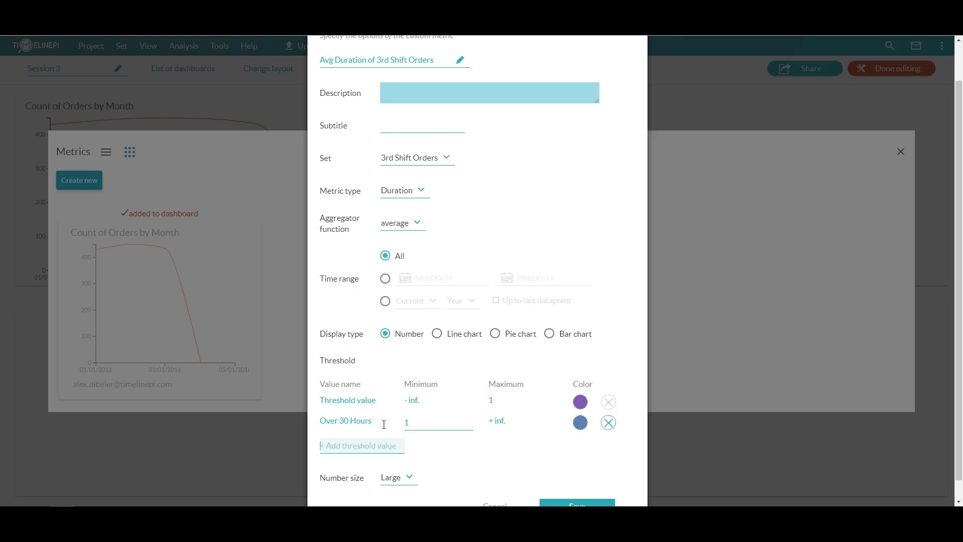
pyautogui.doubleClick(421, 420)
pyautogui.write('30')
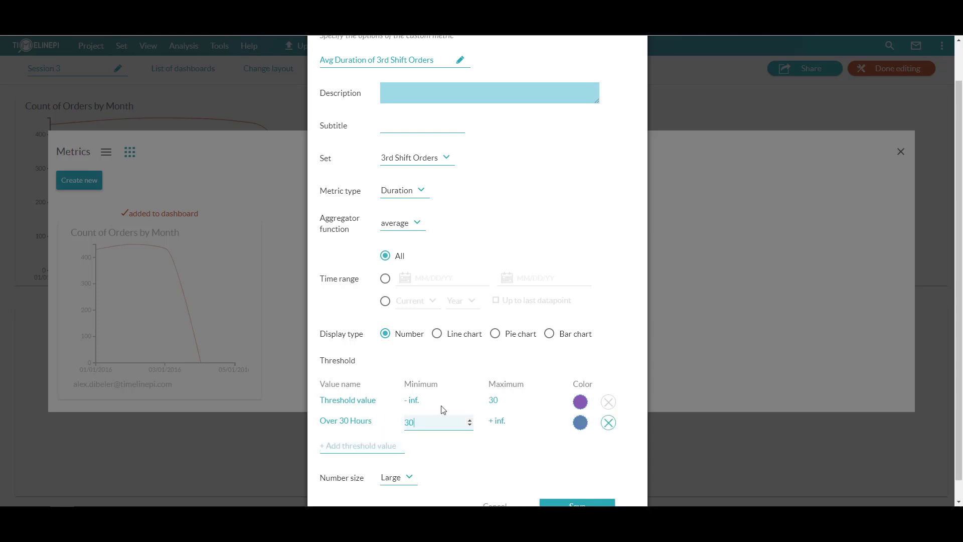
# Step: Color the Over 30 Hours threshold red and the default threshold value green
pyautogui.click(580, 422)
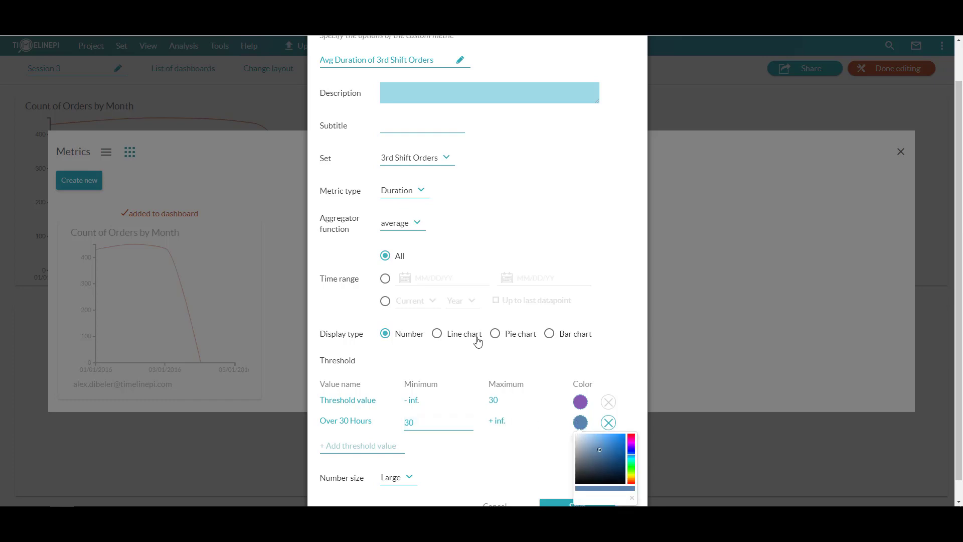
pyautogui.moveTo(630, 457); pyautogui.dragTo(631, 435)
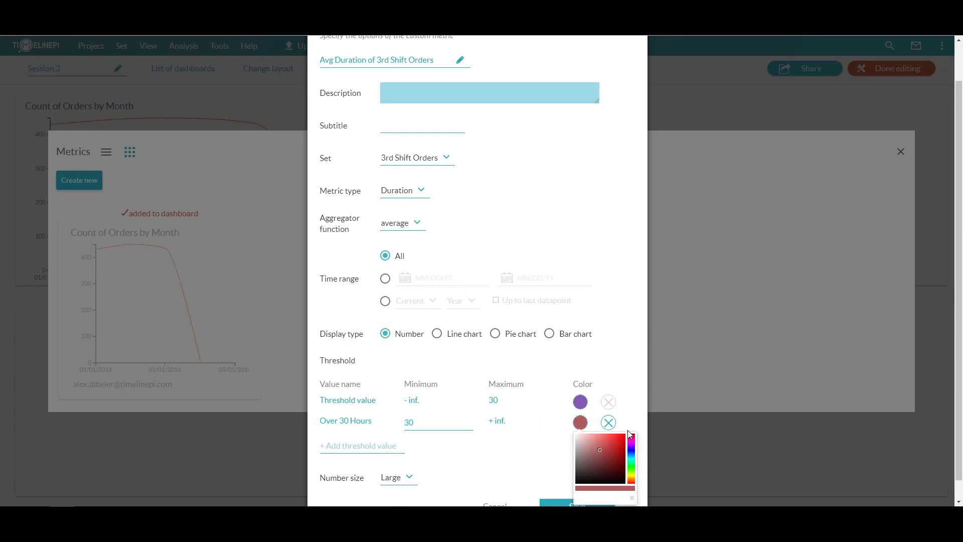
pyautogui.click(623, 438)
pyautogui.click(613, 394)
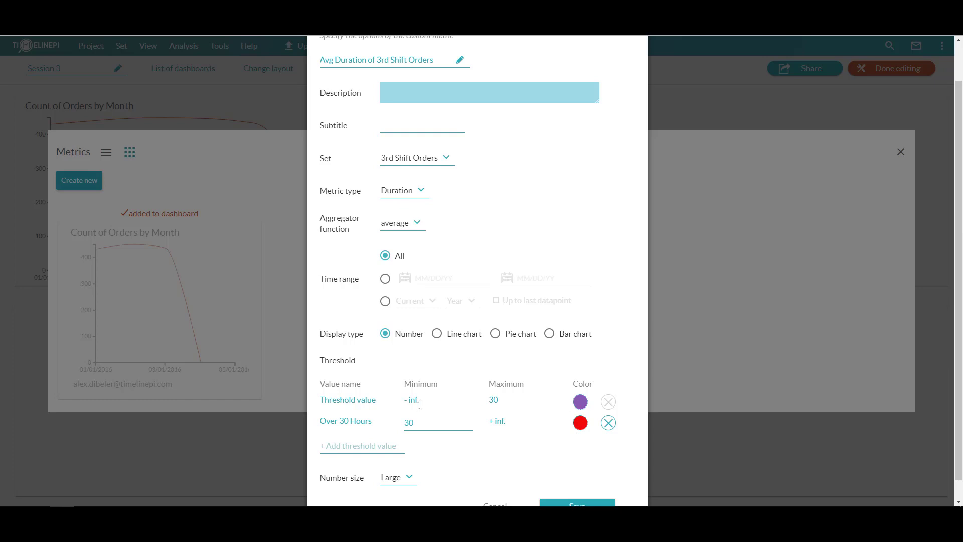
pyautogui.click(580, 402)
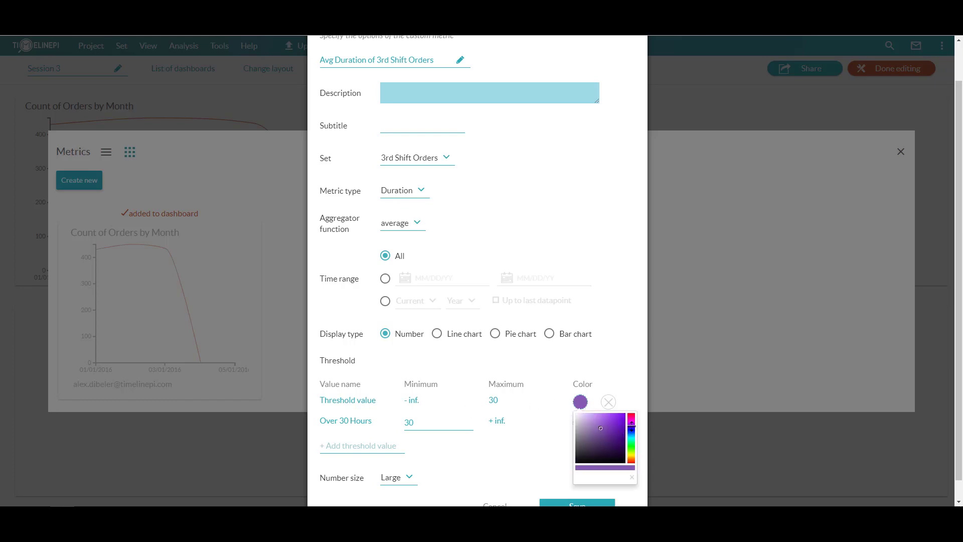
pyautogui.moveTo(631, 424)
pyautogui.mouseDown()
pyautogui.moveTo(631, 444)
pyautogui.moveTo(621, 419)
pyautogui.mouseUp()
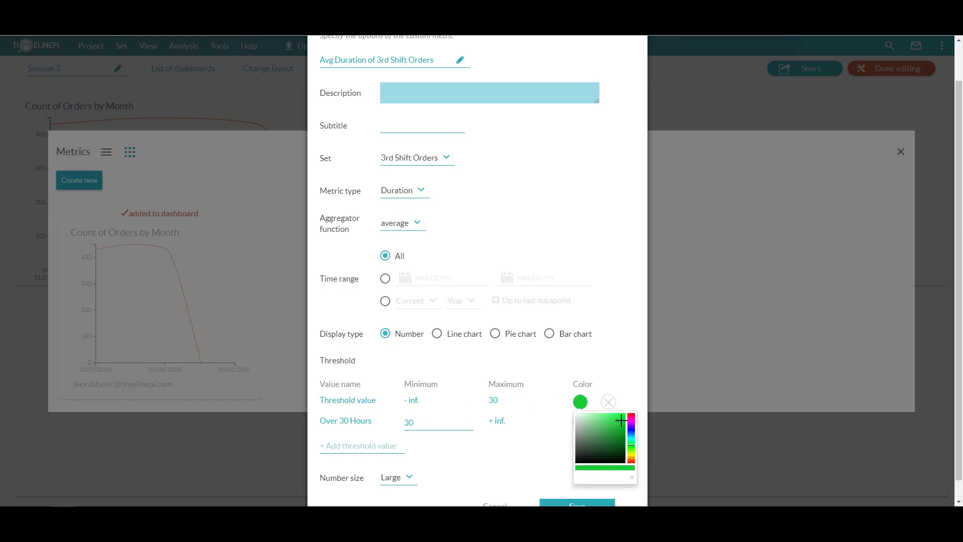
pyautogui.click(634, 383)
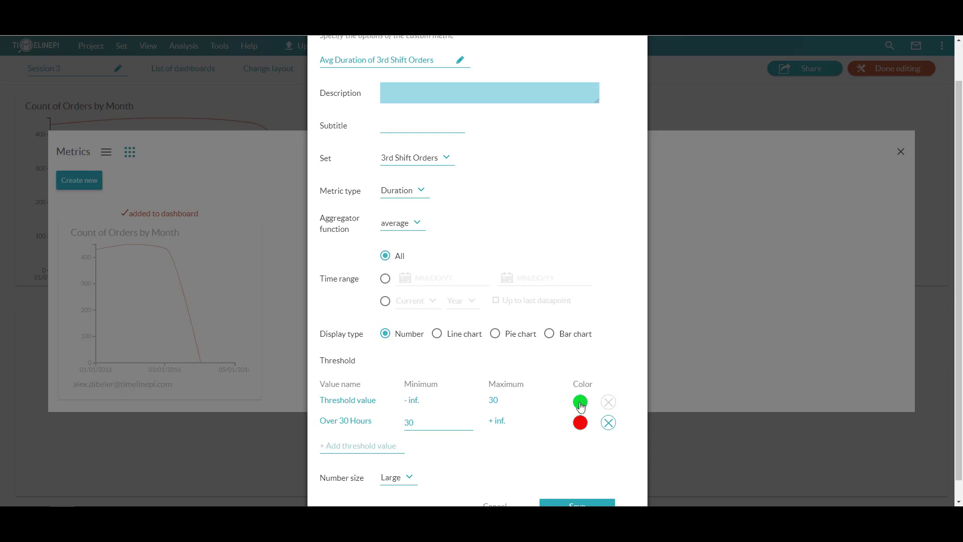
# Step: Set the Over 30 Hours threshold's minimum to 100
pyautogui.moveTo(416, 422); pyautogui.dragTo(379, 420)
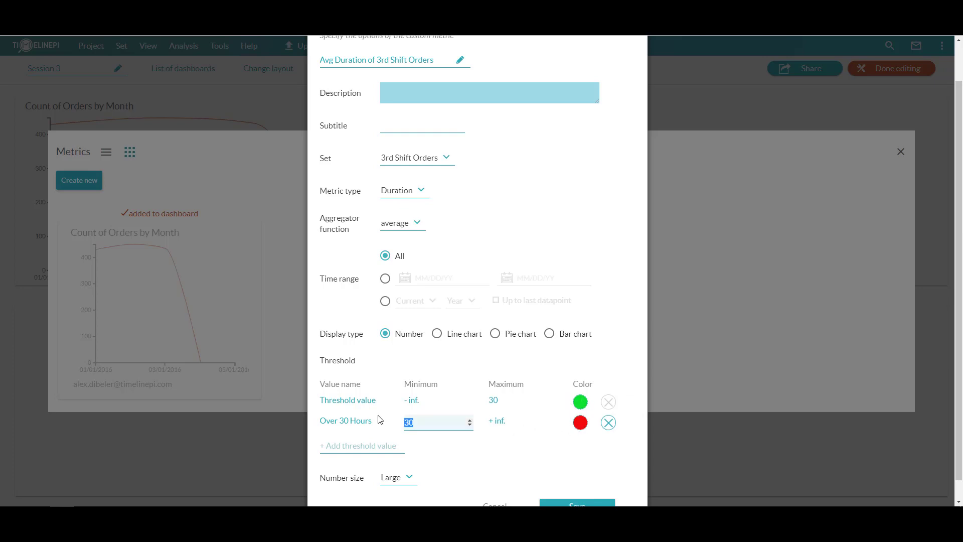
pyautogui.write('100')
pyautogui.click(494, 466)
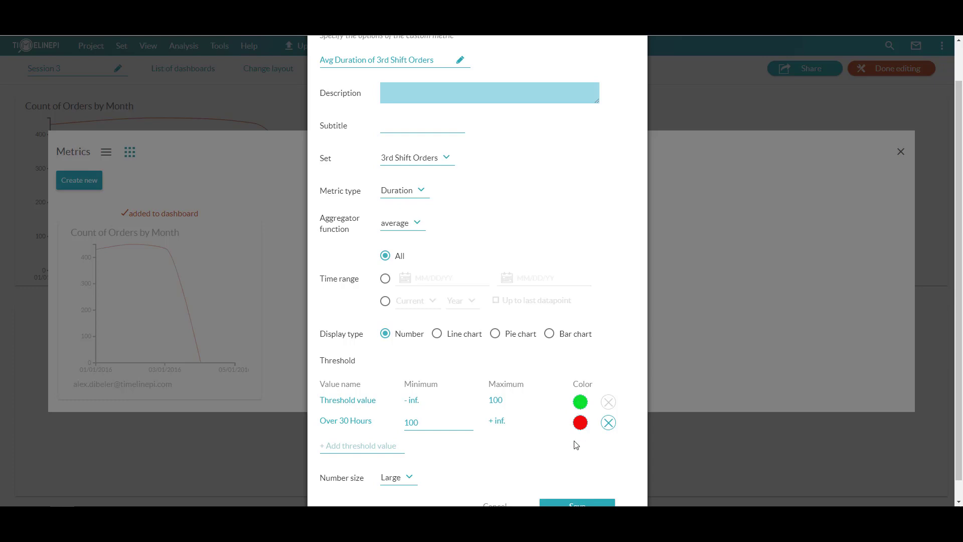
# Step: Save the metric with a Medium number size and add it to the dashboard's upper-right cell
pyautogui.scroll(-2, 441, 444)
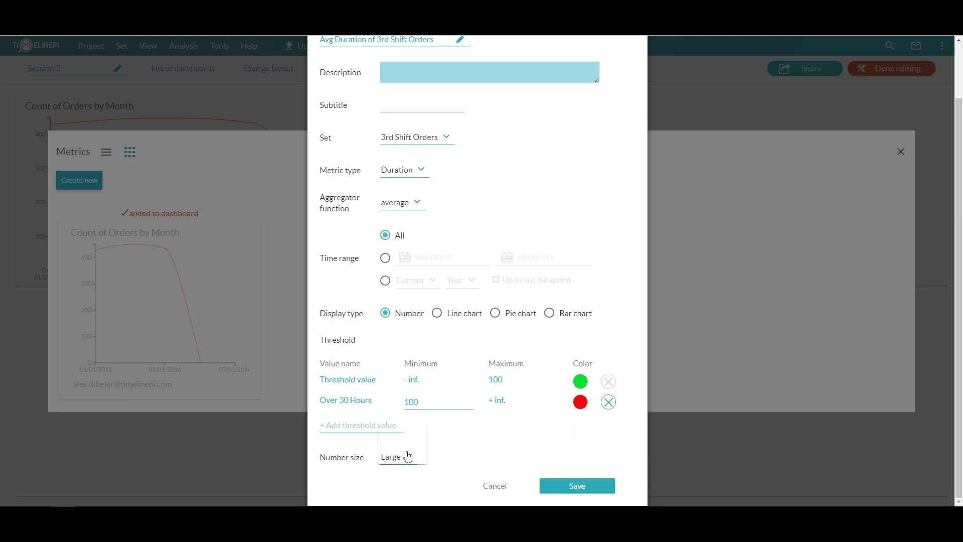
pyautogui.click(406, 456)
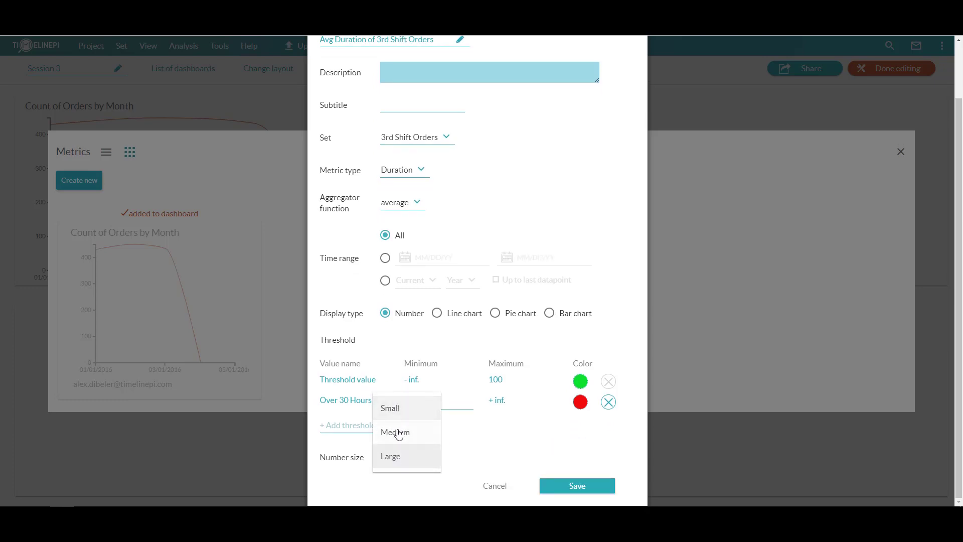
pyautogui.click(397, 432)
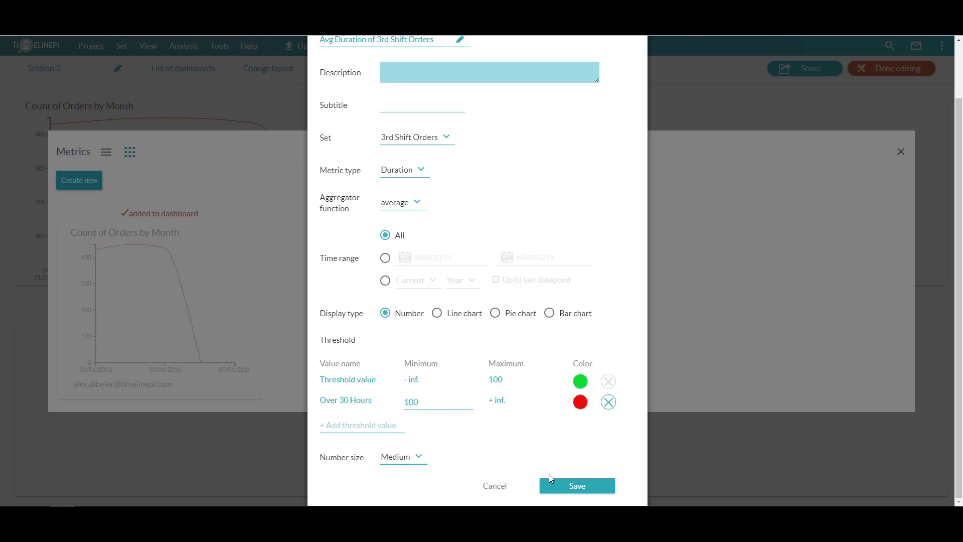
pyautogui.click(591, 488)
pyautogui.moveTo(430, 339)
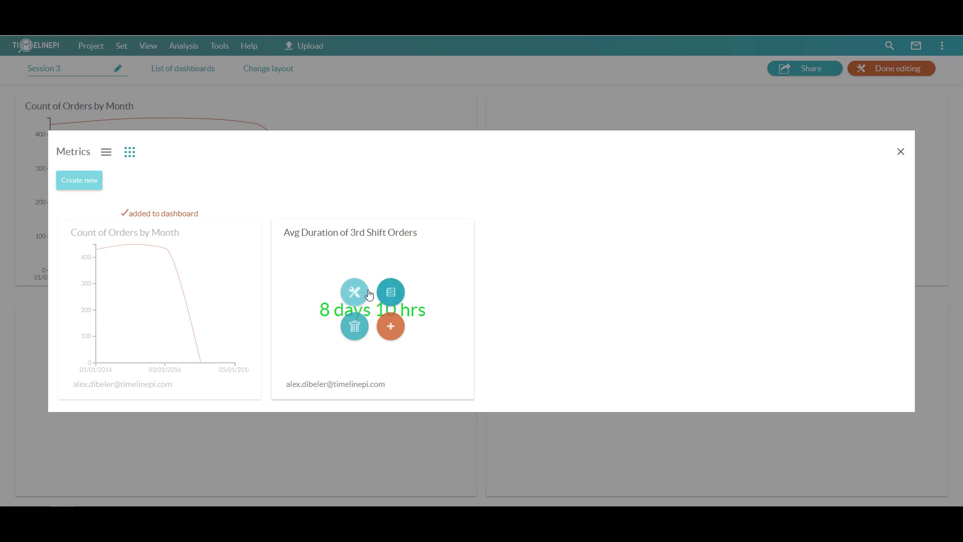
pyautogui.click(391, 329)
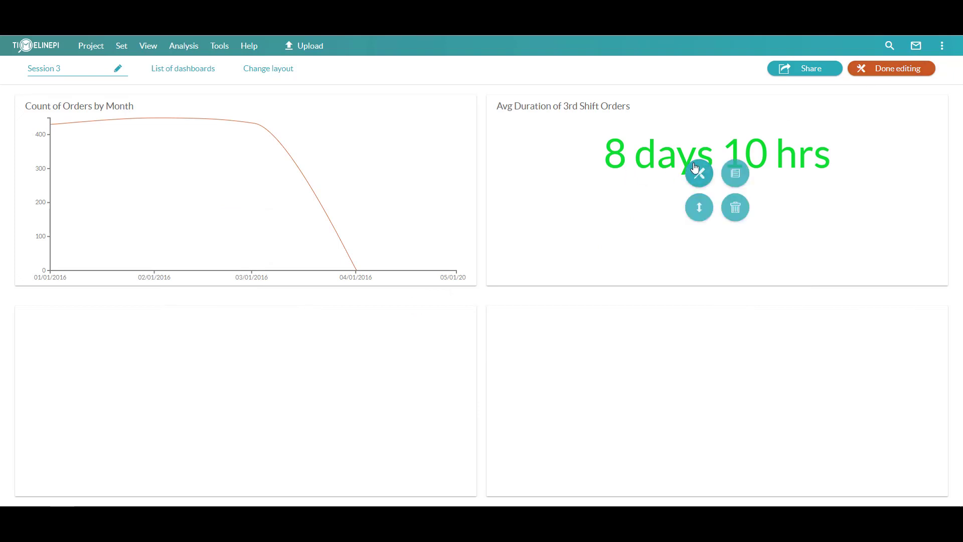
# Step: Start a new custom metric for the lower-left cell, using the All timelines set and the Count of timelines type
pyautogui.moveTo(307, 397)
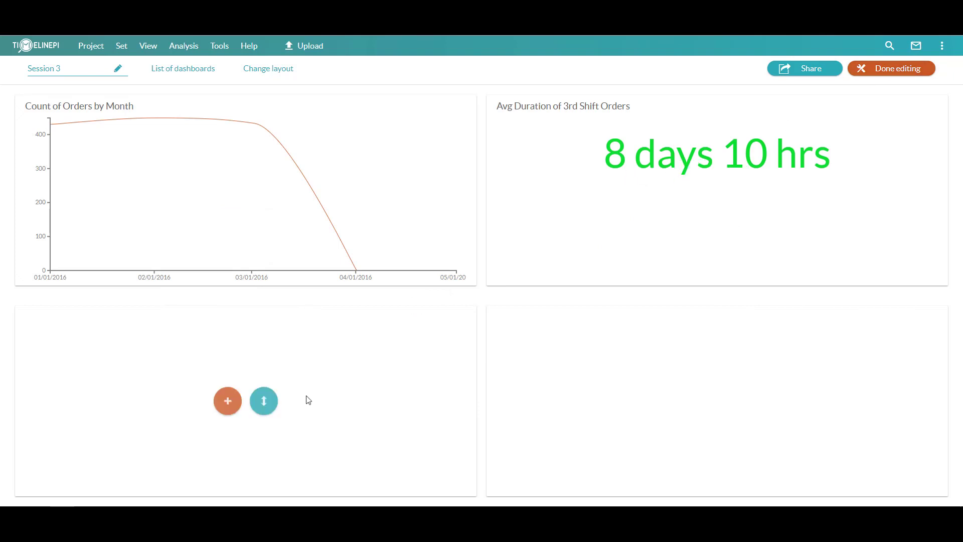
pyautogui.click(227, 401)
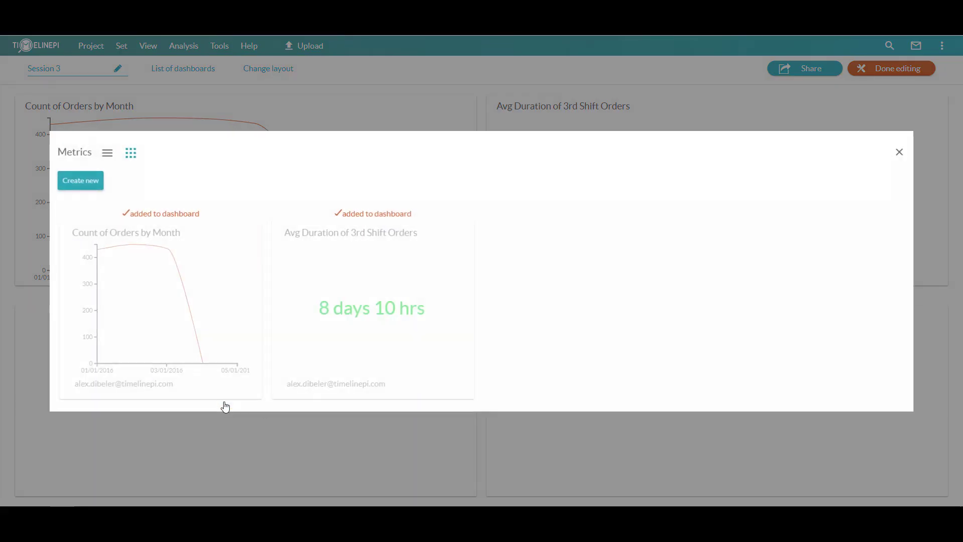
pyautogui.click(95, 184)
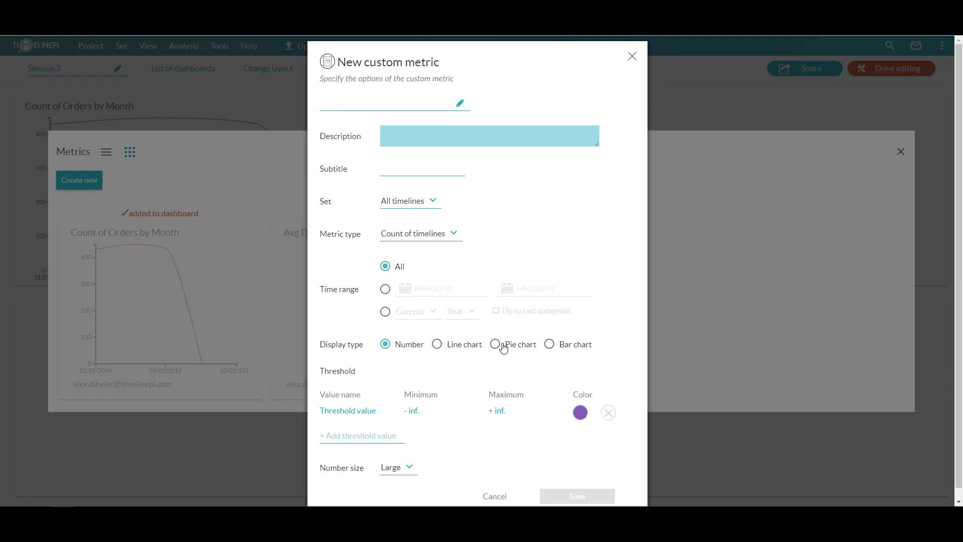
pyautogui.click(427, 201)
pyautogui.click(465, 228)
pyautogui.click(453, 236)
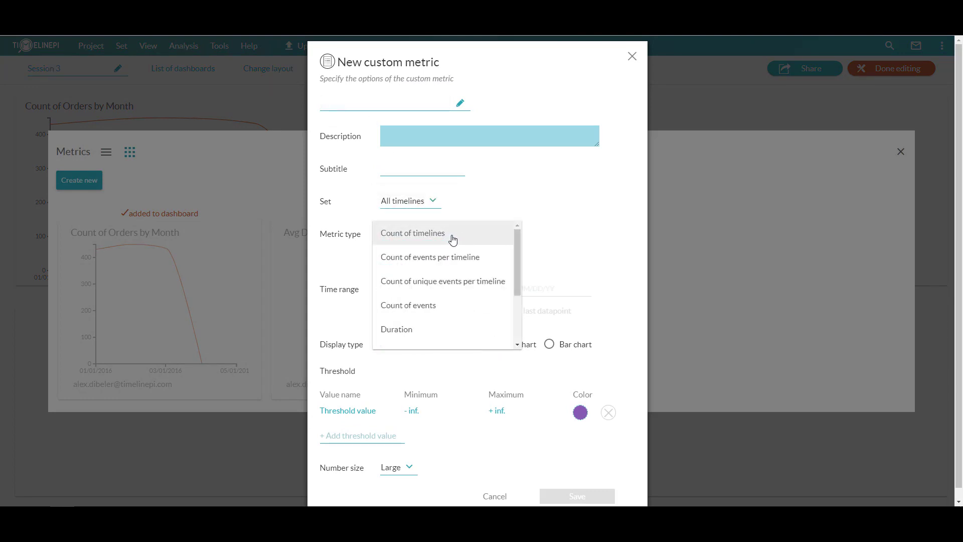
pyautogui.scroll(-2, 453, 241)
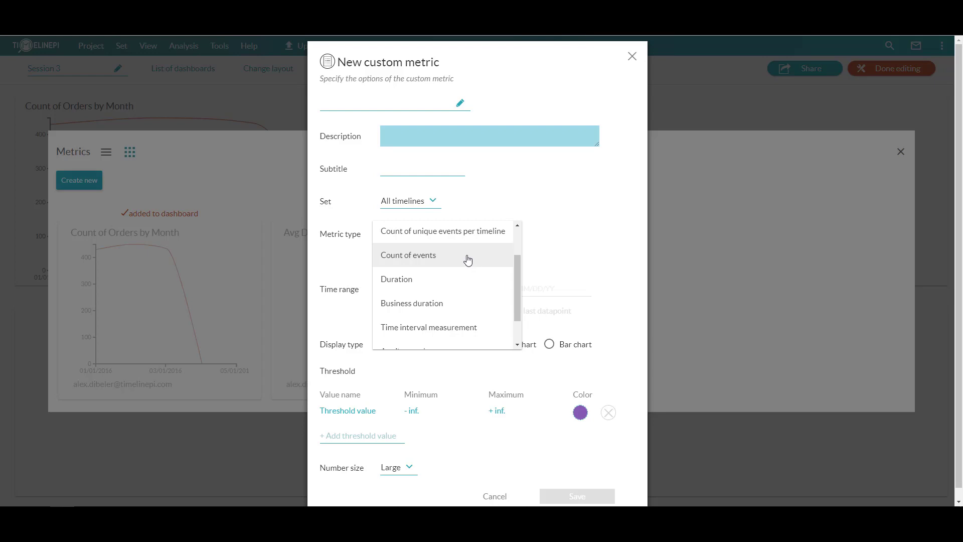
pyautogui.scroll(2, 466, 254)
pyautogui.click(450, 236)
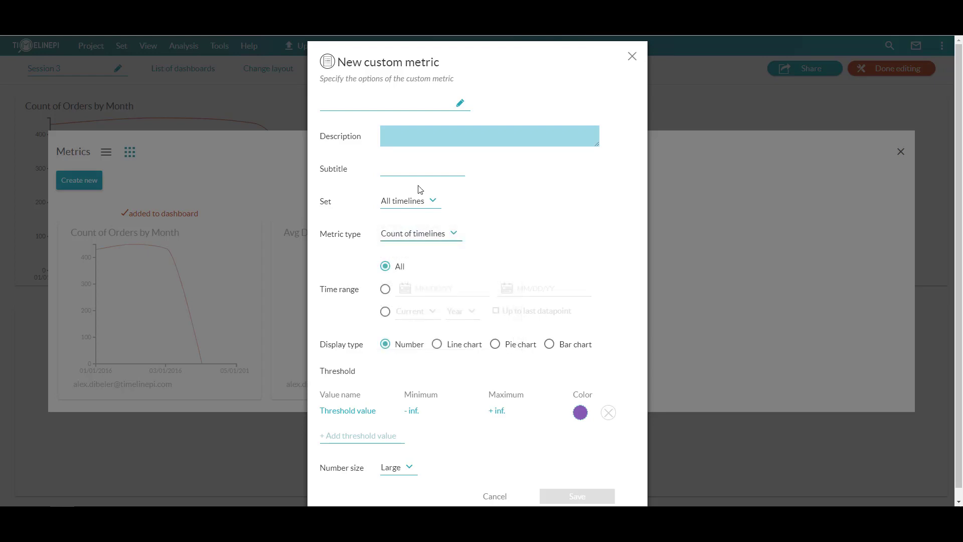
pyautogui.click(373, 105)
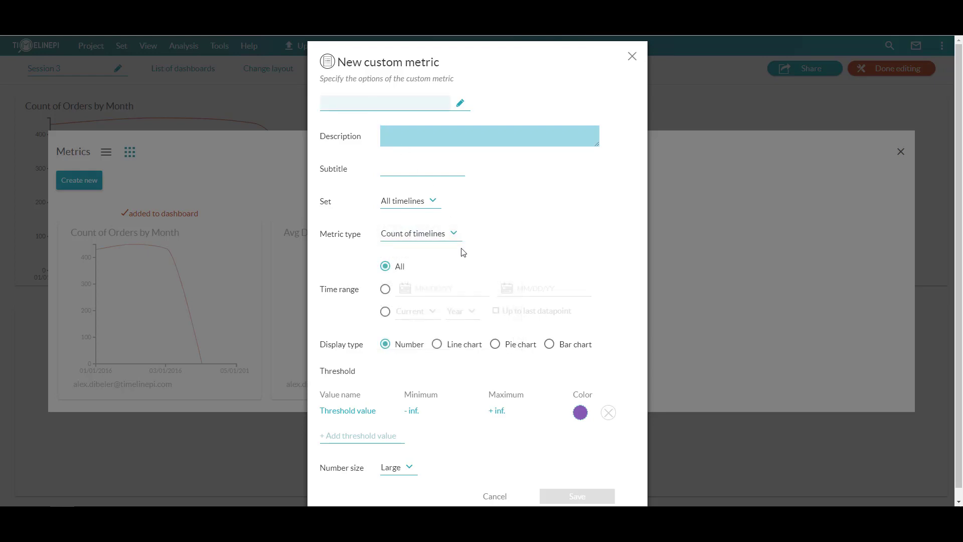
# Step: Display the metric as a pie chart broken down by the Employee attribute of the Goods Accepted event
pyautogui.click(496, 345)
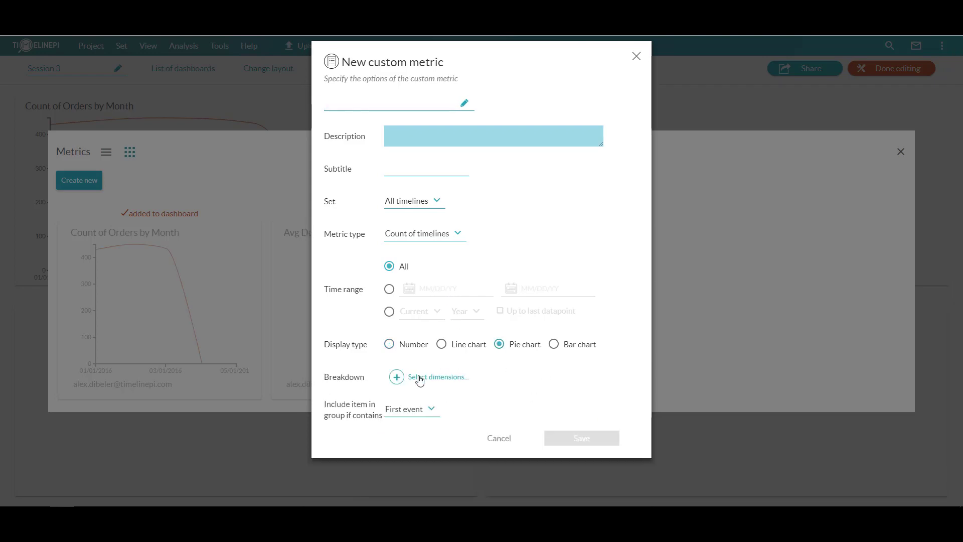
pyautogui.click(436, 377)
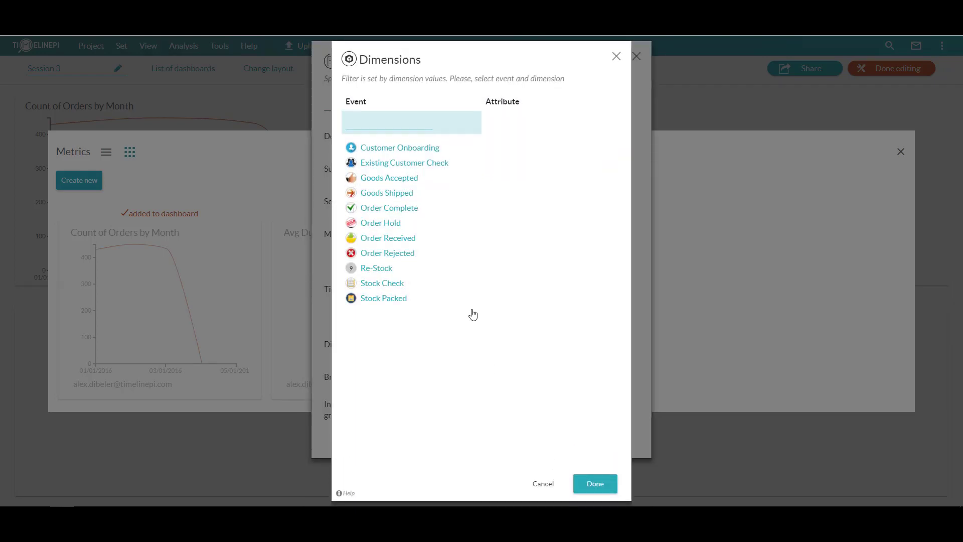
pyautogui.click(396, 194)
pyautogui.click(398, 179)
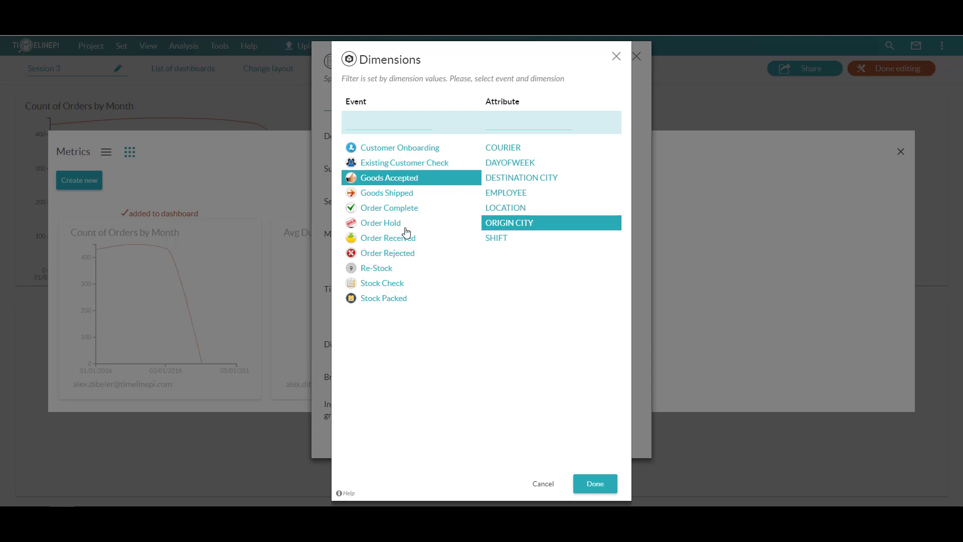
pyautogui.click(512, 196)
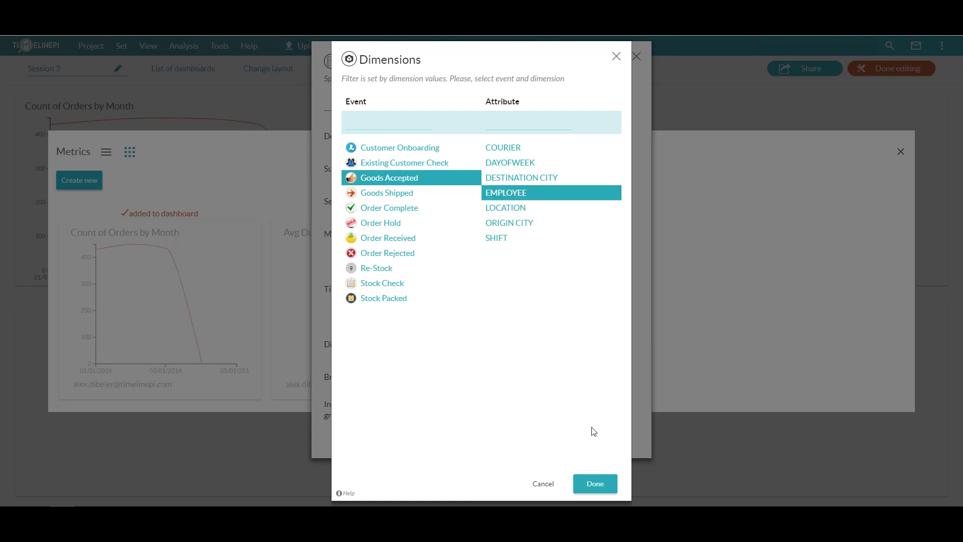
pyautogui.click(595, 484)
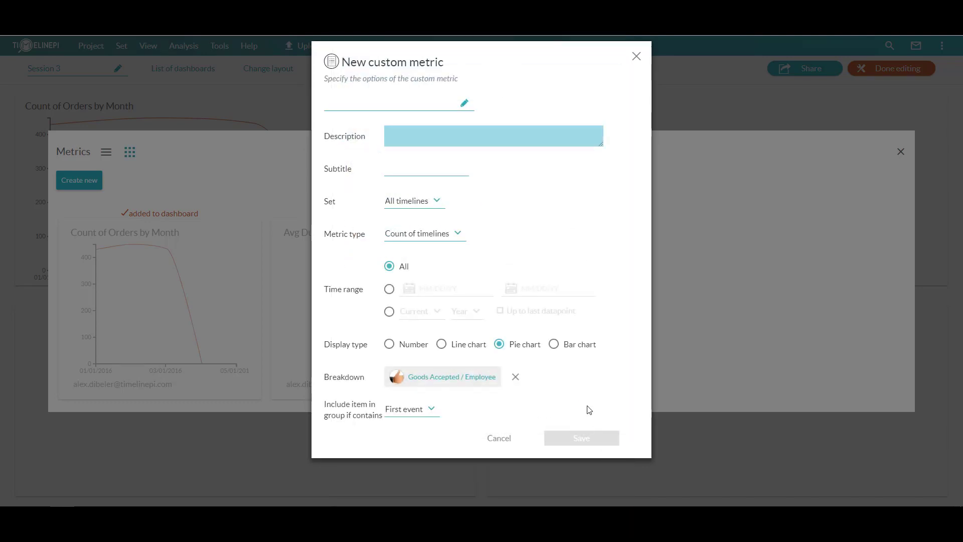
# Step: Save the metric as Count of Orders By Employee, described as Orders Process per Employee, and add it to the dashboard's lower-left cell
pyautogui.click(371, 105)
pyautogui.write('Count')
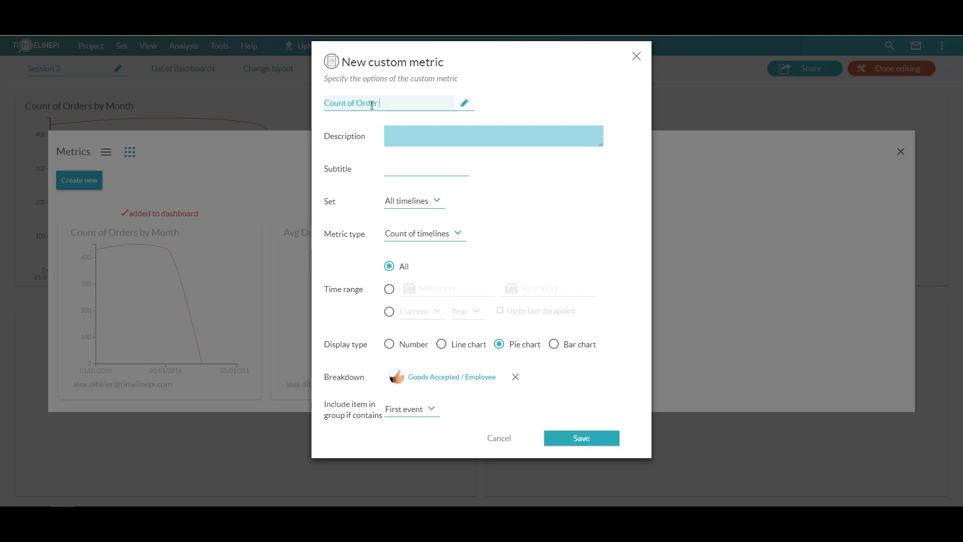
pyautogui.write(' of Order ')
pyautogui.write(' By Employee')
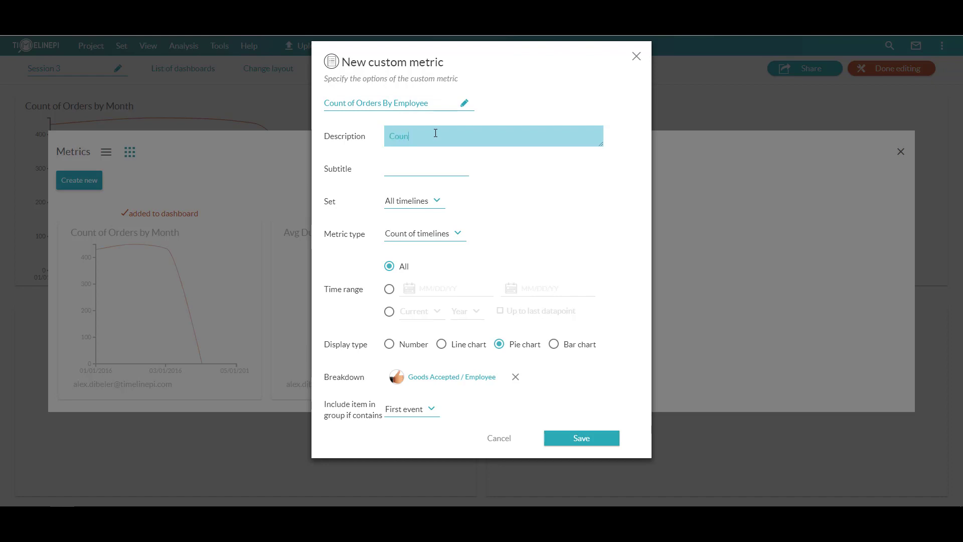
pyautogui.press('BackSpace')
pyautogui.write('Orders Process per Employee')
pyautogui.click(577, 439)
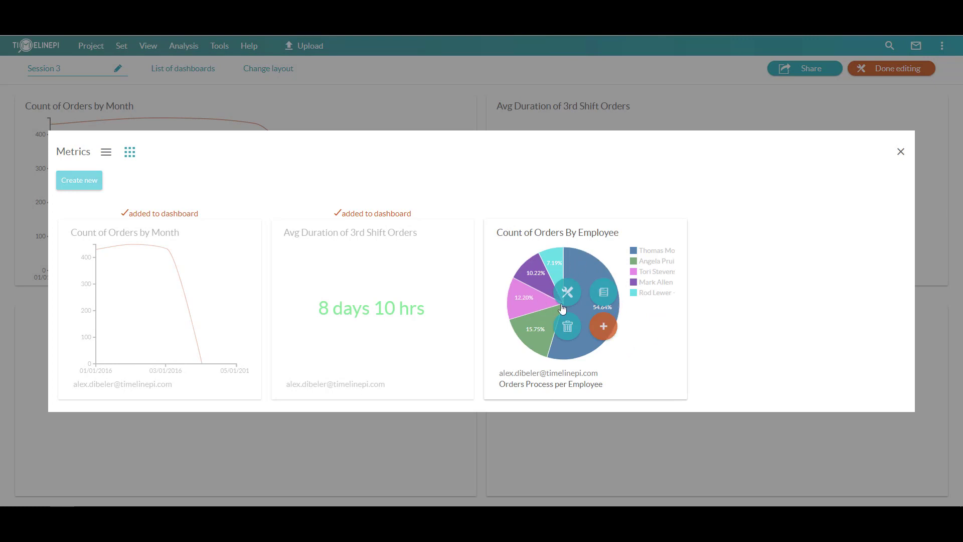
pyautogui.click(607, 328)
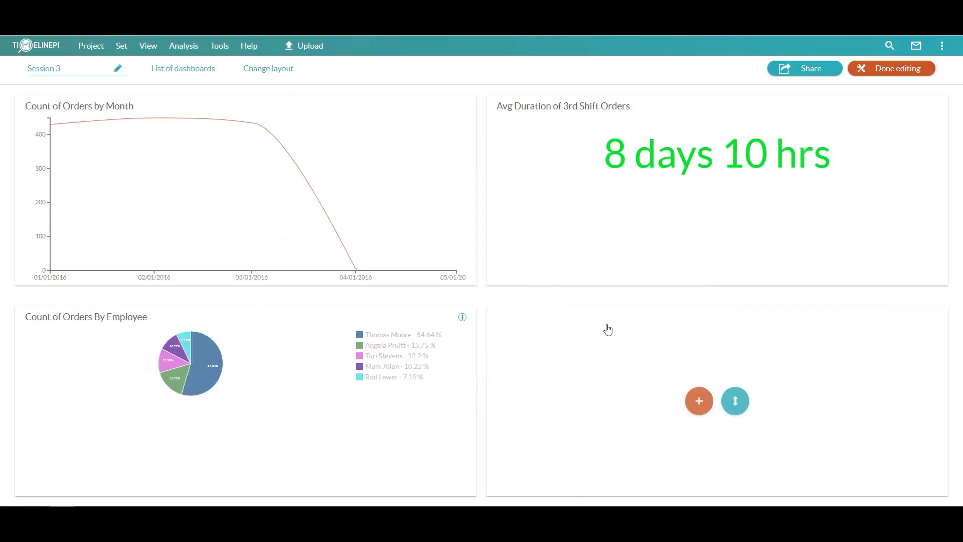
# Step: Start a new custom metric for the dashboard's lower-right cell, using the Time interval measurement type
pyautogui.click(890, 69)
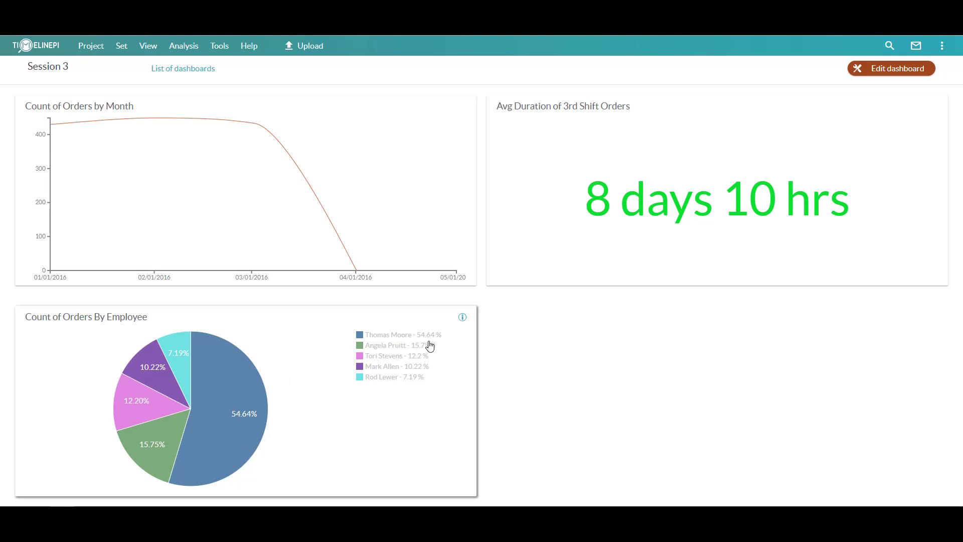
pyautogui.click(898, 70)
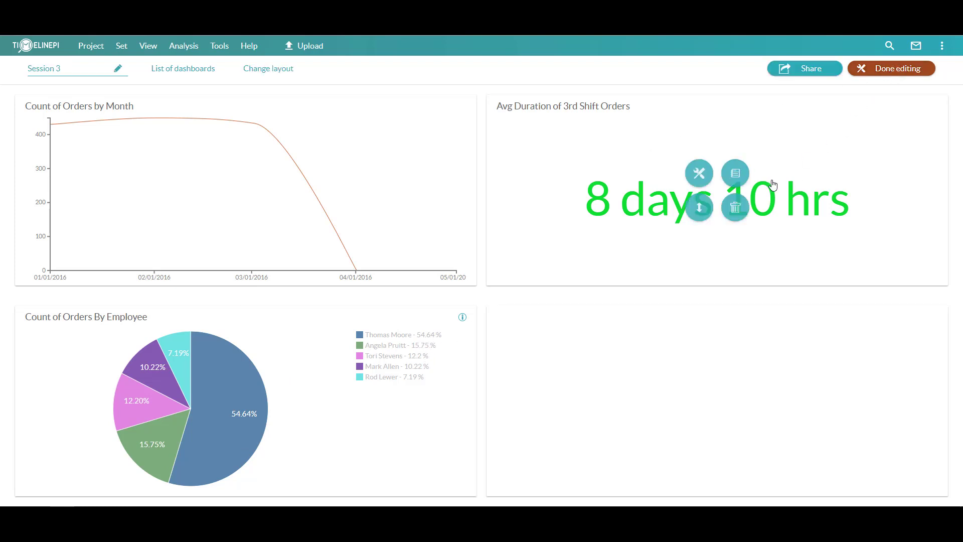
pyautogui.click(700, 401)
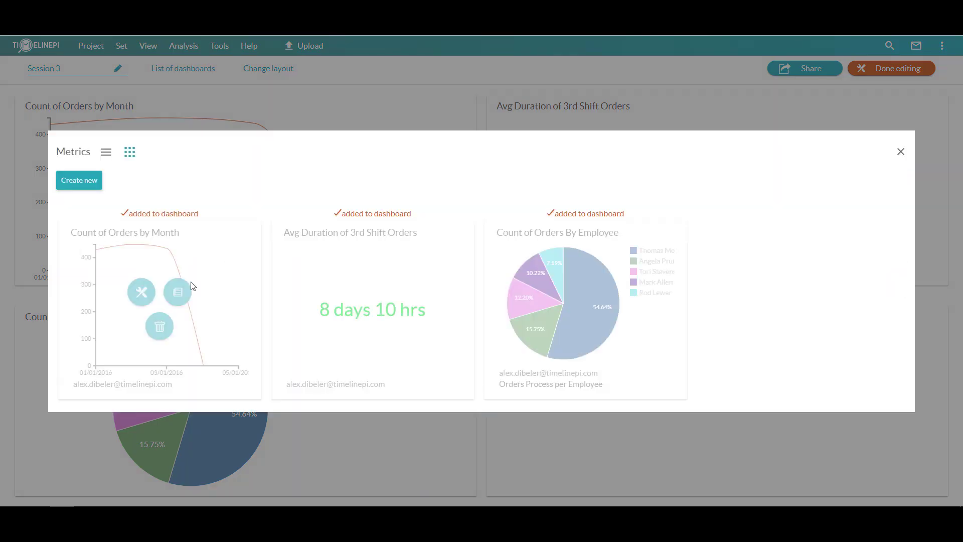
pyautogui.click(93, 185)
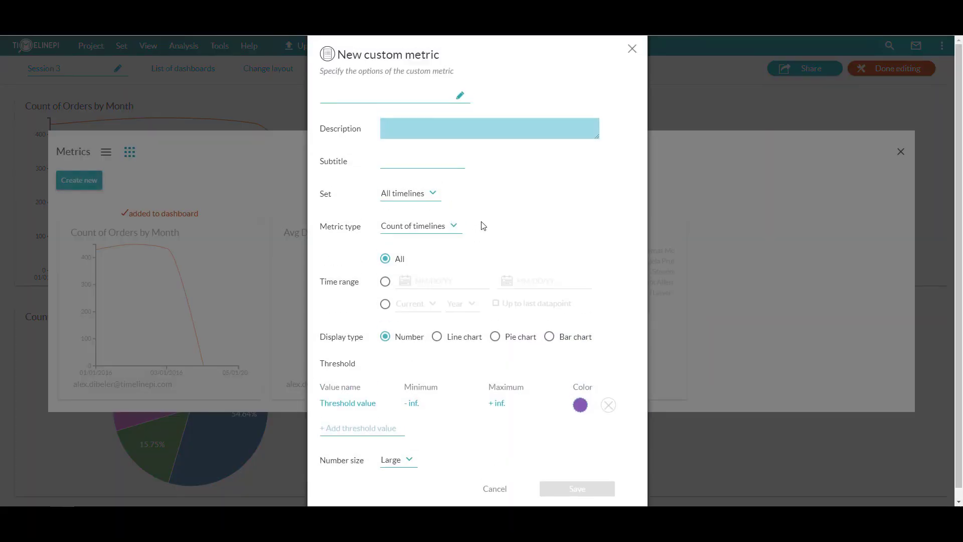
pyautogui.click(440, 234)
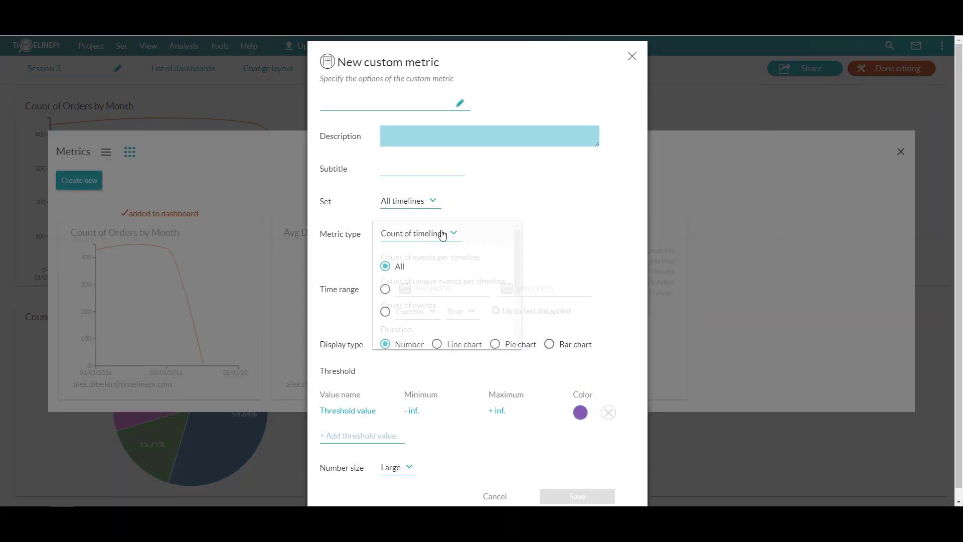
pyautogui.scroll(-3, 448, 238)
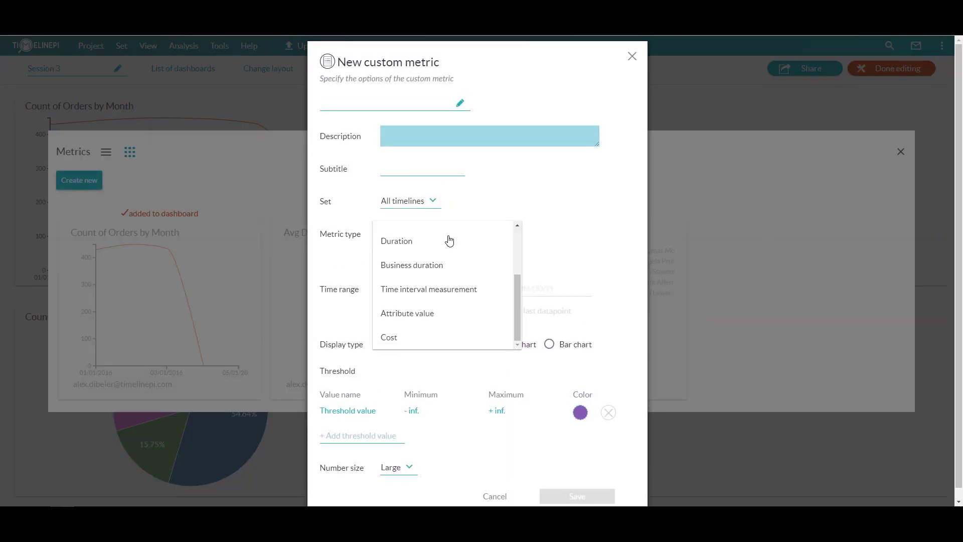
pyautogui.click(453, 290)
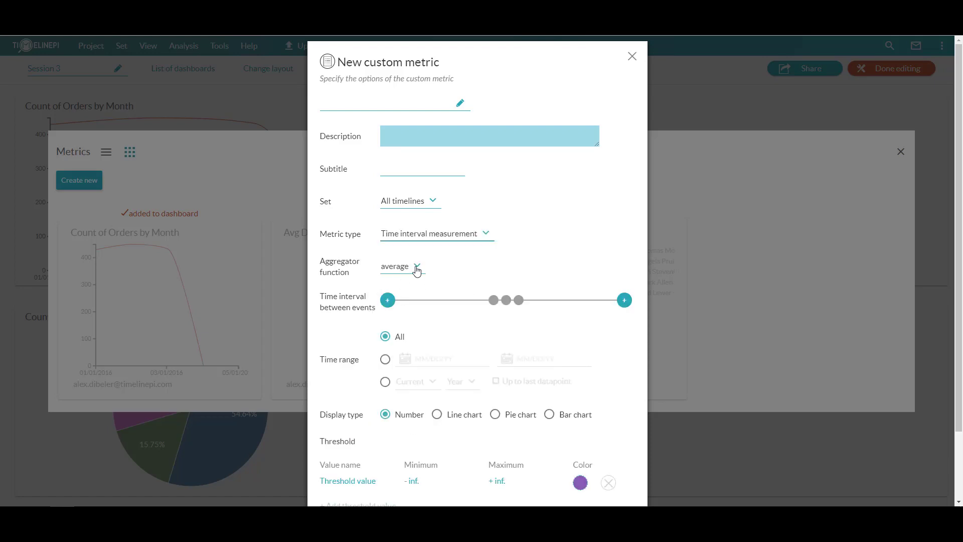
# Step: Set the metric's time interval to run from the Stock Check event to the Stock Packed event
pyautogui.click(388, 300)
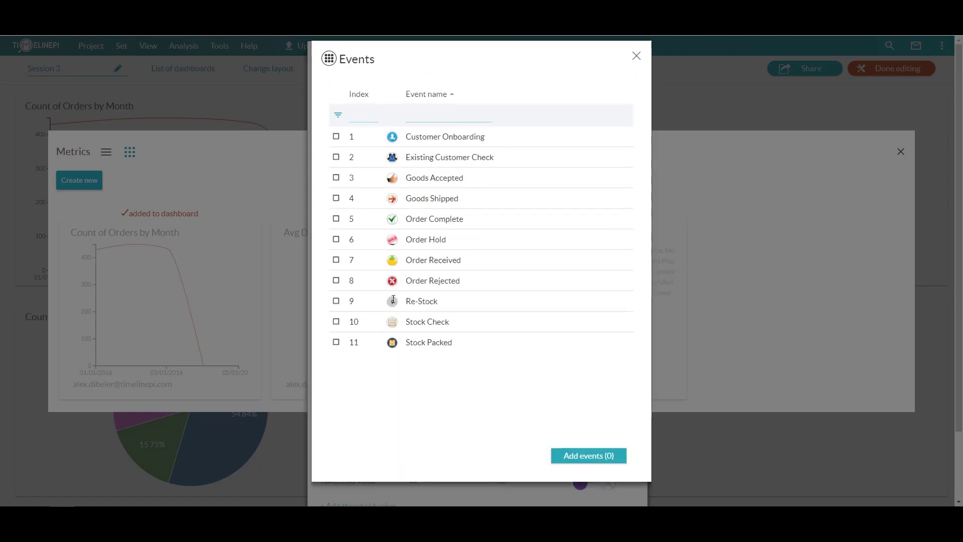
pyautogui.click(413, 261)
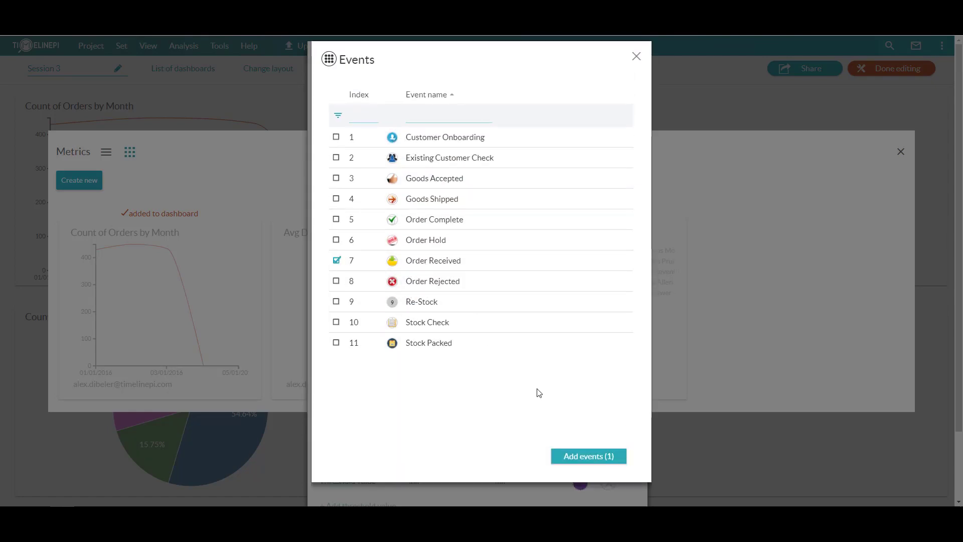
pyautogui.click(335, 322)
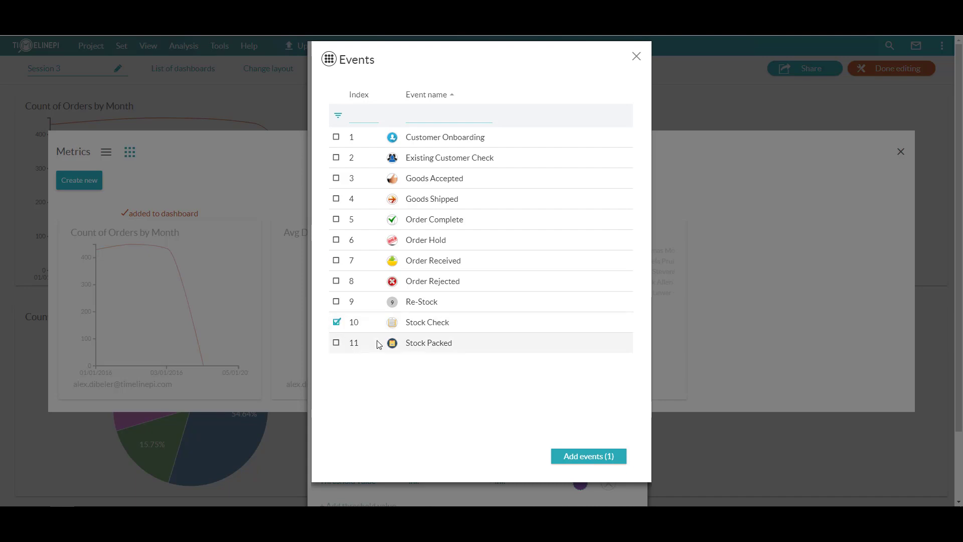
pyautogui.click(596, 465)
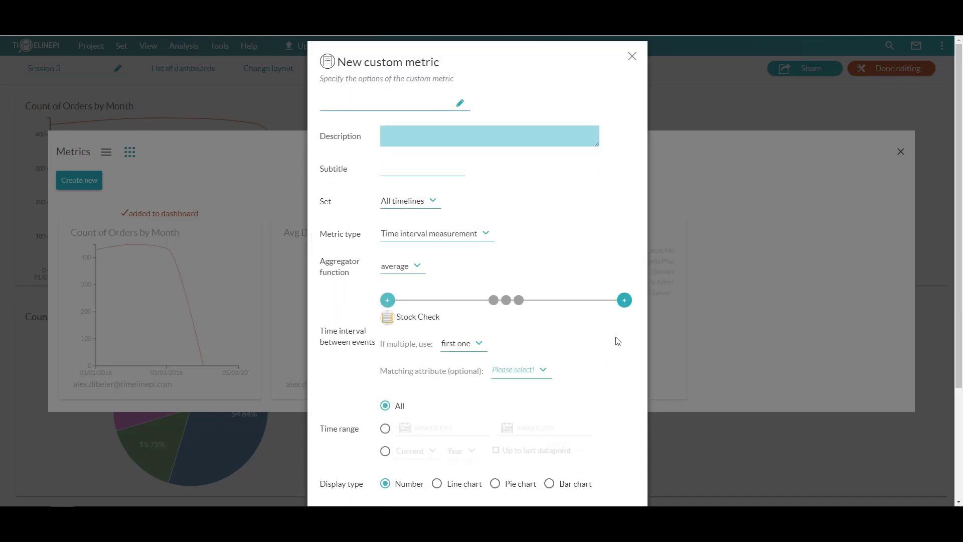
pyautogui.click(624, 301)
pyautogui.click(454, 343)
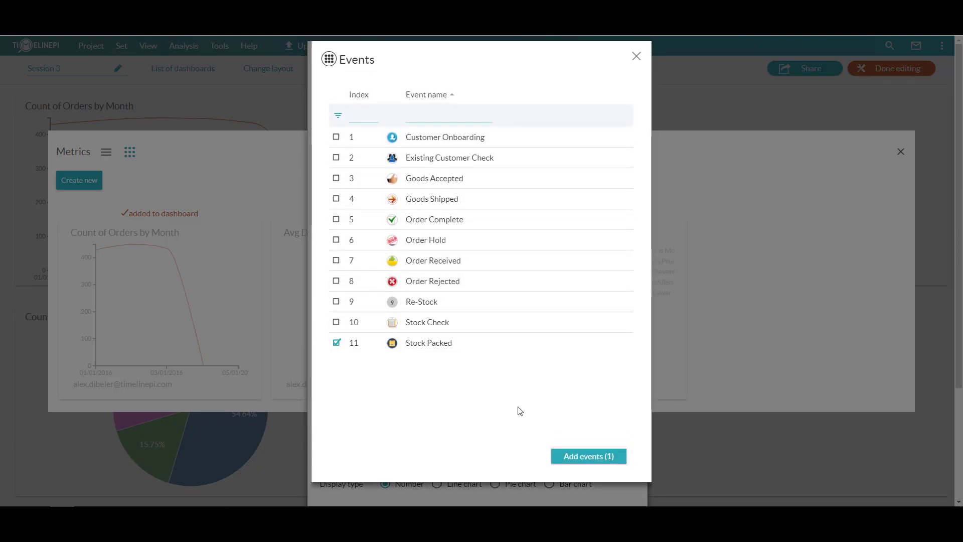
pyautogui.click(589, 456)
# Step: Enter 'Avg Time to Pack Stock by' as the metric name and display a bar chart broken down by Customer Onboarding's Shift attribute
pyautogui.click(366, 102)
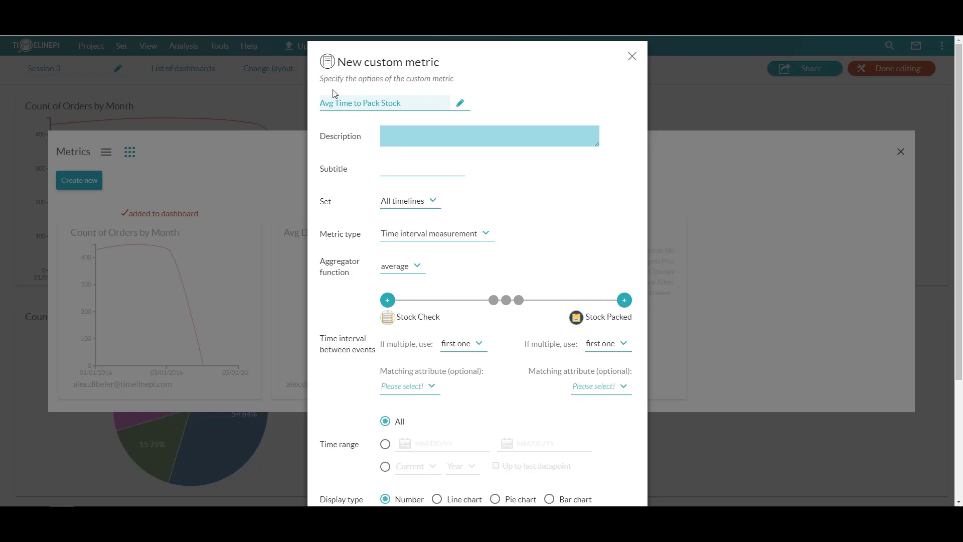
pyautogui.scroll(-2, 556, 404)
pyautogui.click(552, 401)
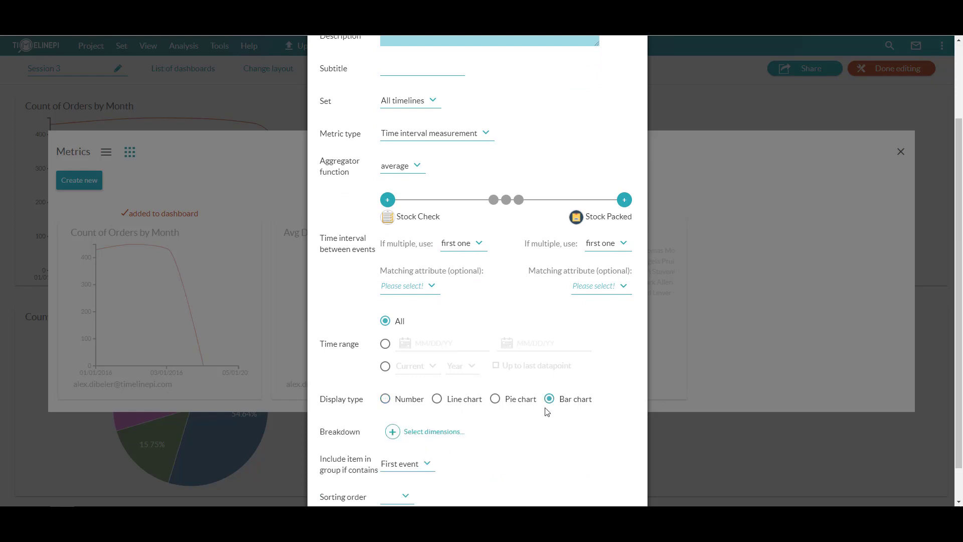
pyautogui.click(441, 432)
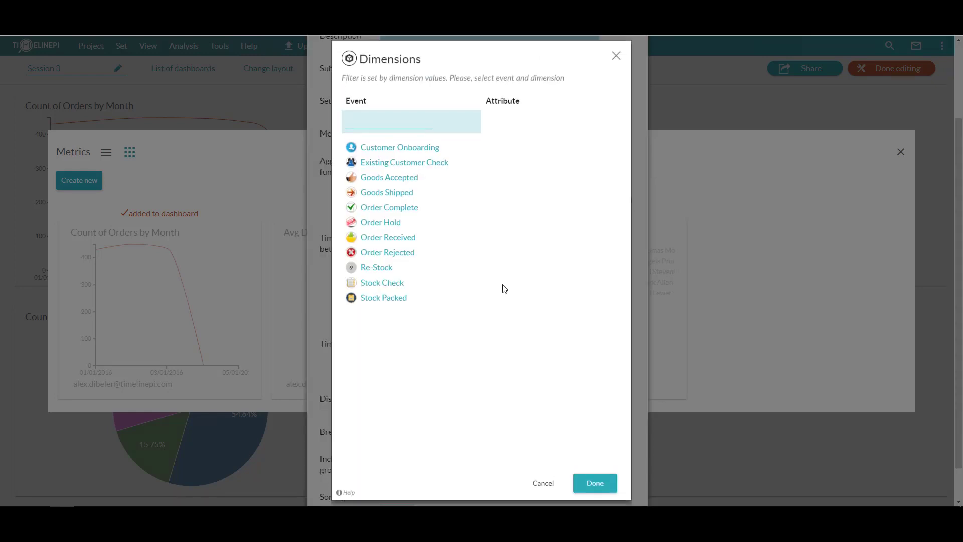
pyautogui.click(404, 151)
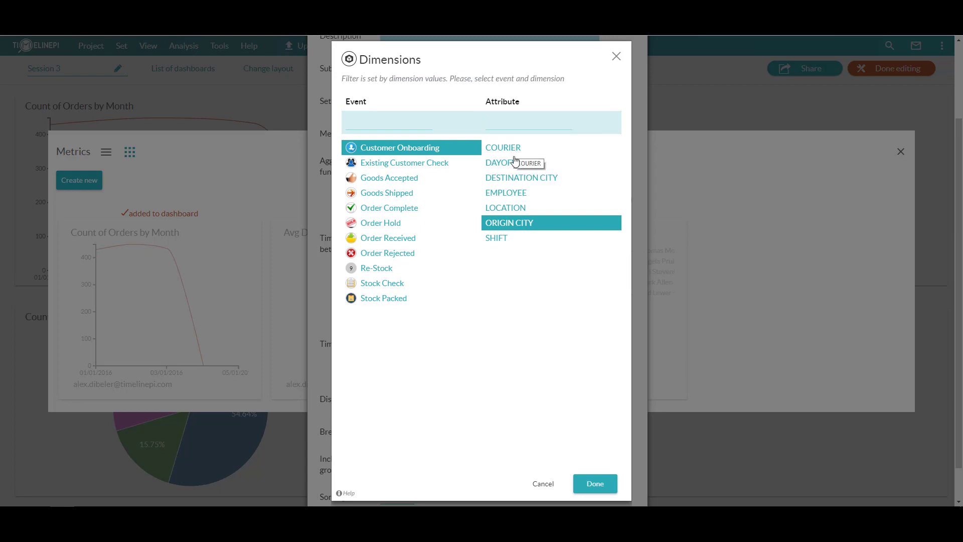
pyautogui.click(503, 239)
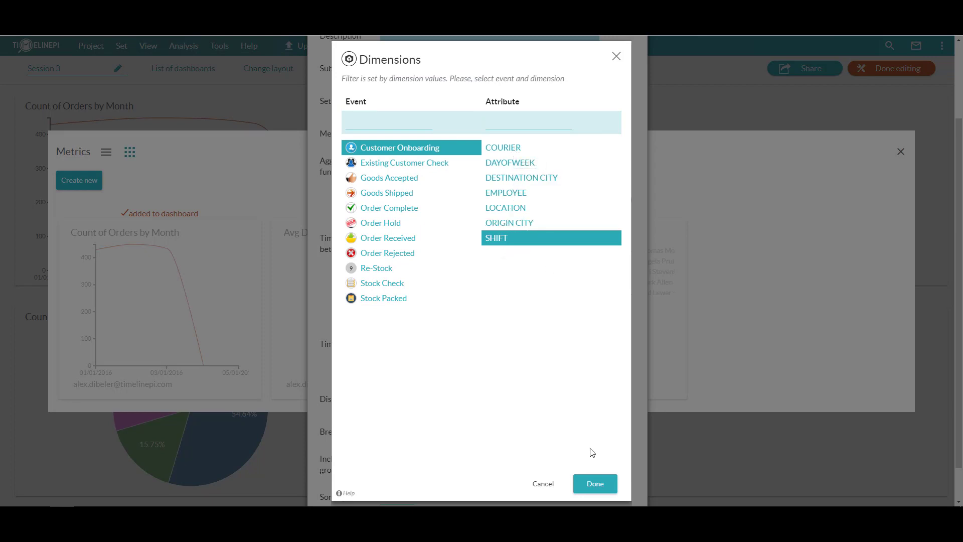
pyautogui.click(605, 482)
# Step: Complete the metric name as Avg Time to Pack Stock by Shift and save the metric without a sorting order
pyautogui.scroll(2, 445, 121)
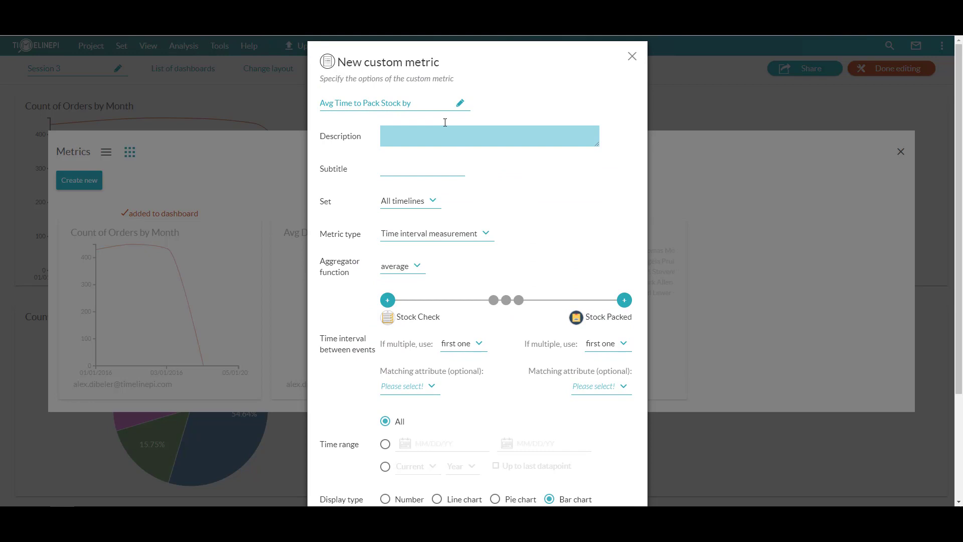
pyautogui.click(426, 103)
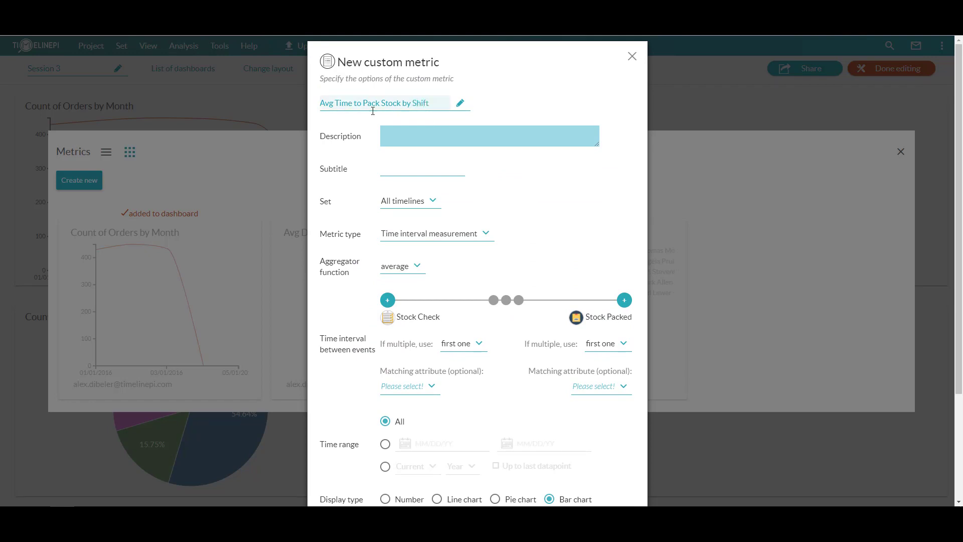
pyautogui.scroll(-1, 496, 244)
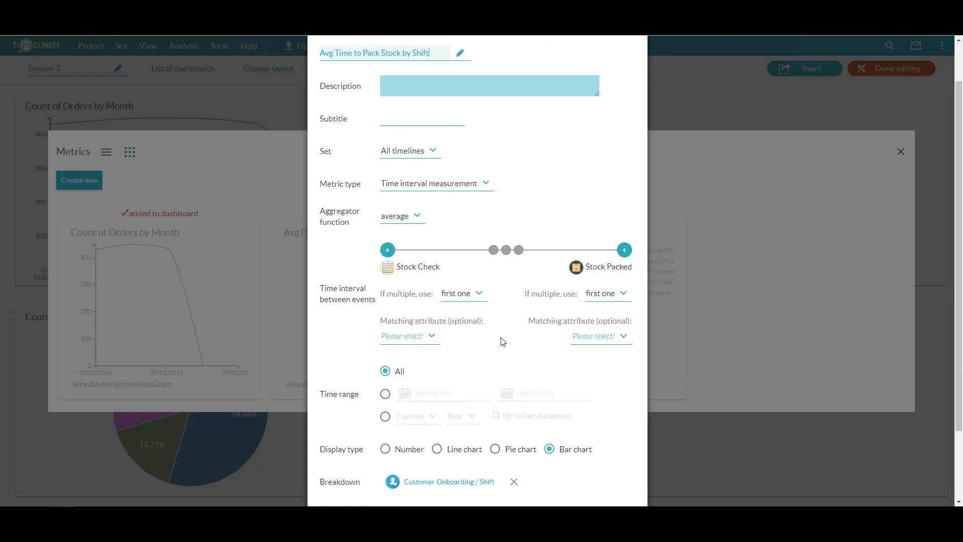
pyautogui.scroll(-2, 440, 376)
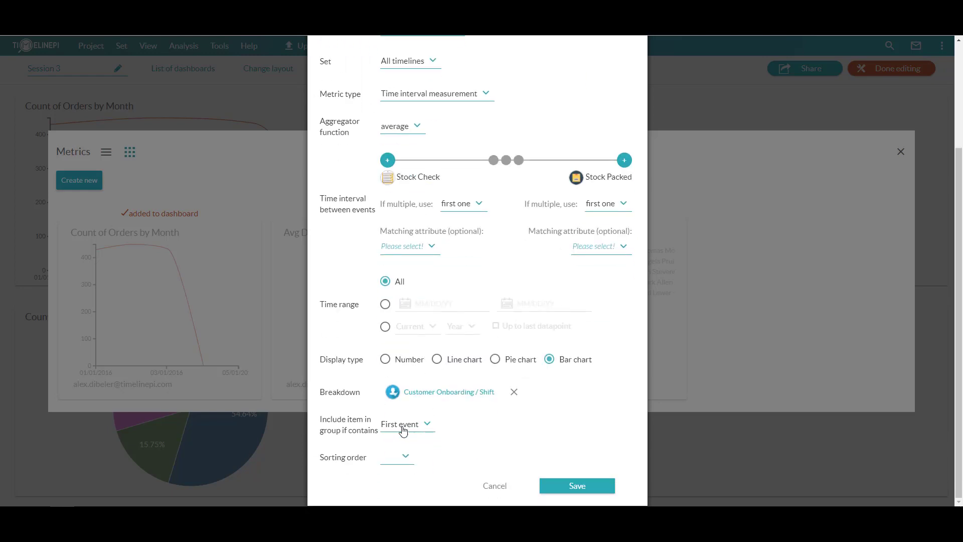
pyautogui.click(406, 458)
pyautogui.click(477, 453)
pyautogui.scroll(1, 575, 440)
pyautogui.scroll(-1, 576, 494)
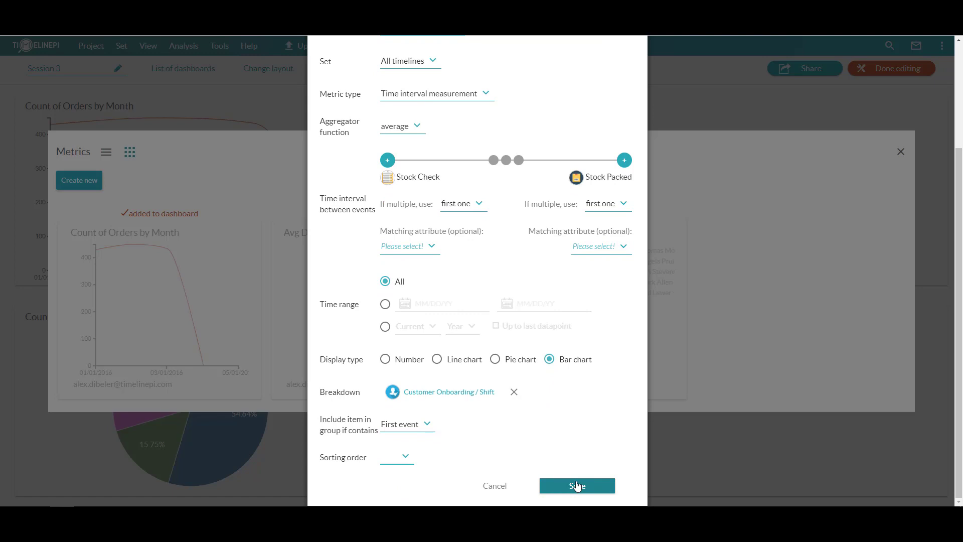
pyautogui.click(577, 485)
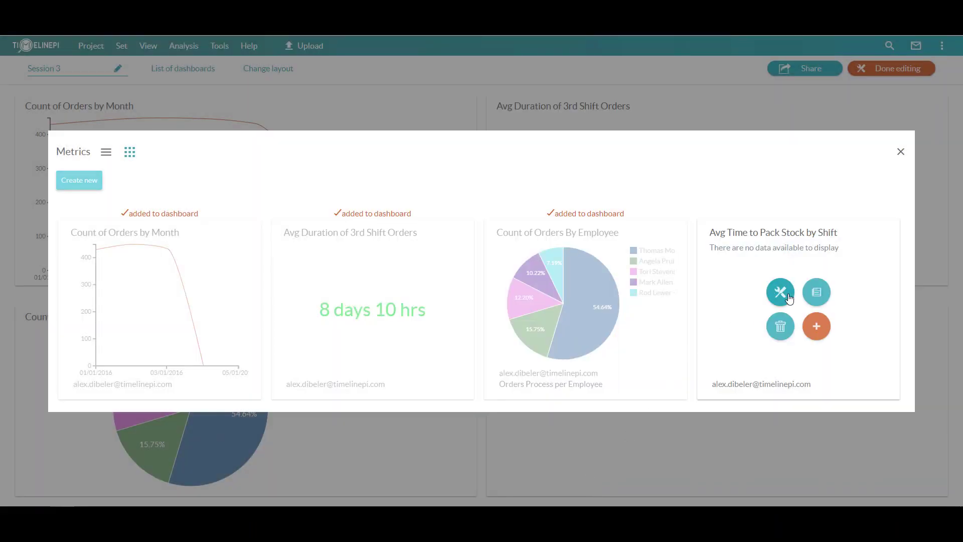
# Step: Edit the Avg Time to Pack Stock by Shift metric to break down by the Stock Packed event's Location attribute, and save it
pyautogui.click(780, 291)
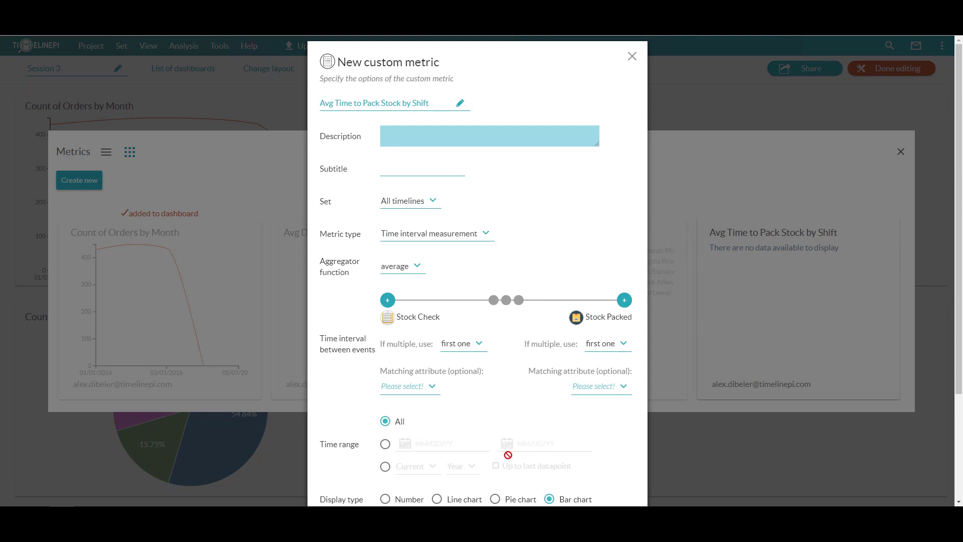
pyautogui.click(522, 500)
pyautogui.click(550, 499)
pyautogui.moveTo(955, 279); pyautogui.dragTo(955, 382)
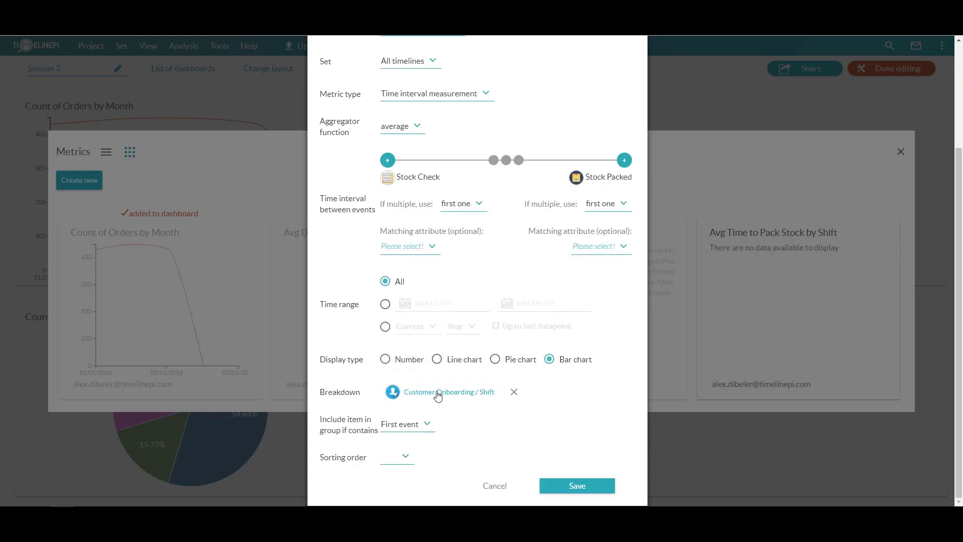
pyautogui.click(443, 396)
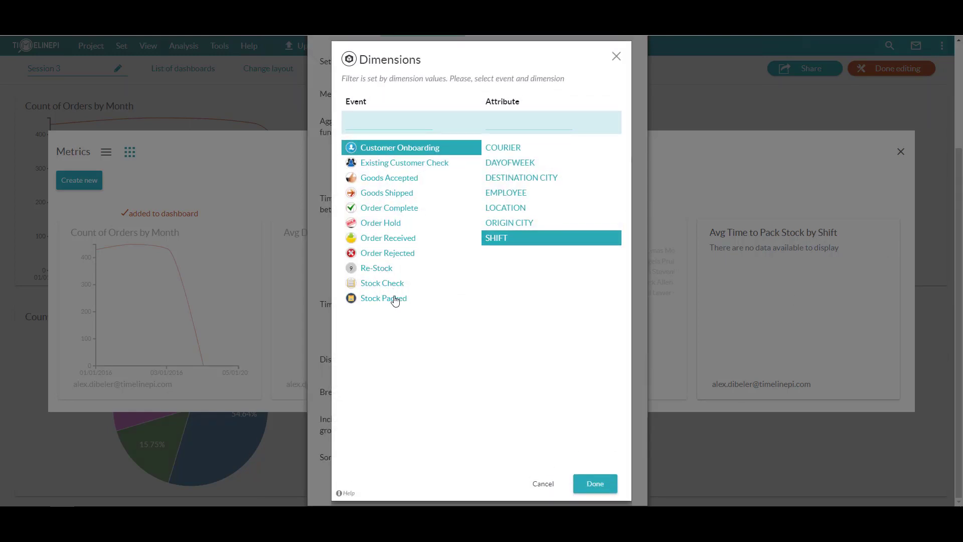
pyautogui.click(392, 299)
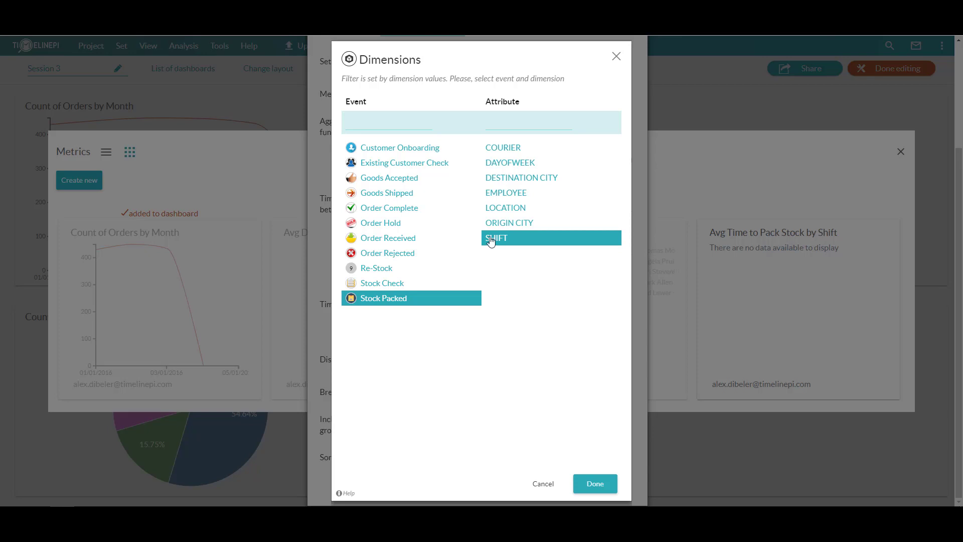
pyautogui.click(517, 209)
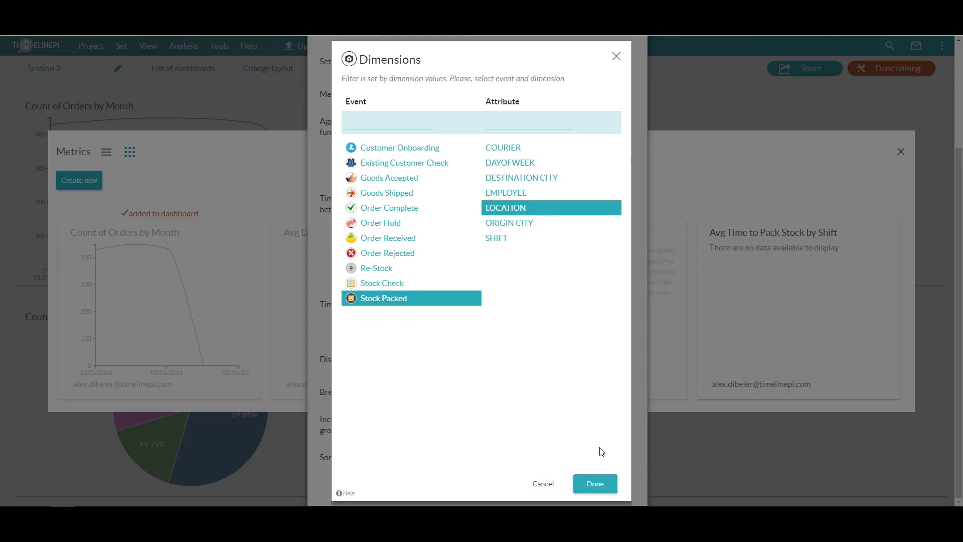
pyautogui.click(595, 482)
pyautogui.click(582, 488)
# Step: Rename the bar chart metric as Avg Time to Pack Stock by Location and save it
pyautogui.moveTo(762, 296)
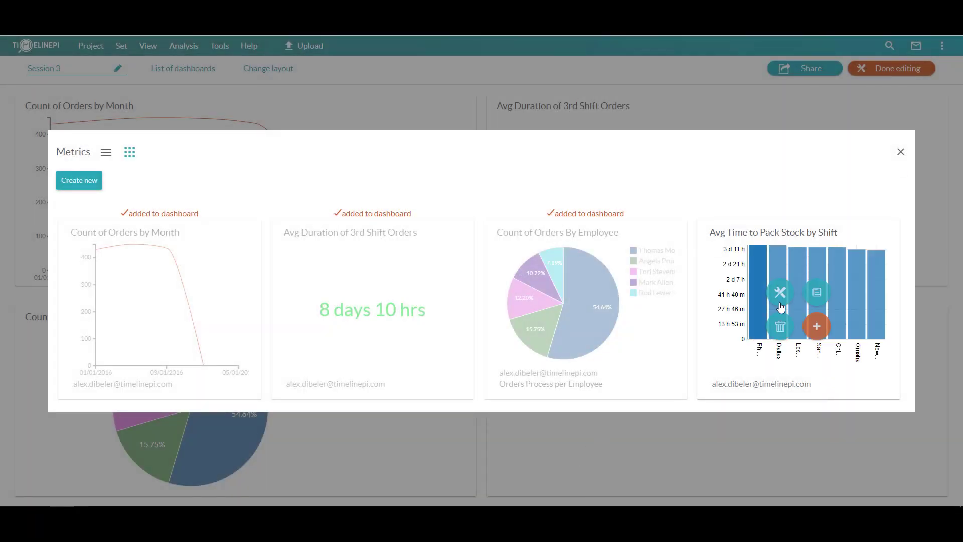
pyautogui.click(811, 283)
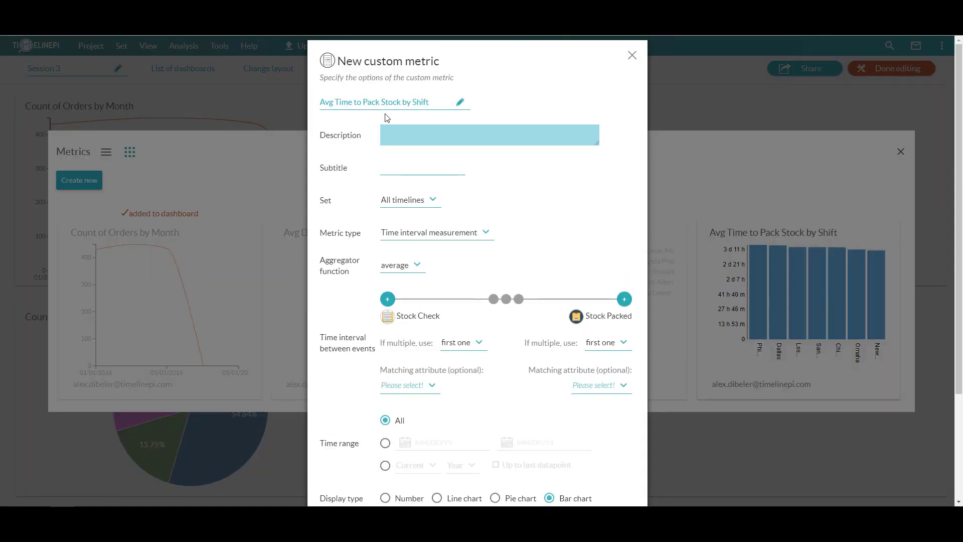
pyautogui.moveTo(430, 103); pyautogui.dragTo(415, 101)
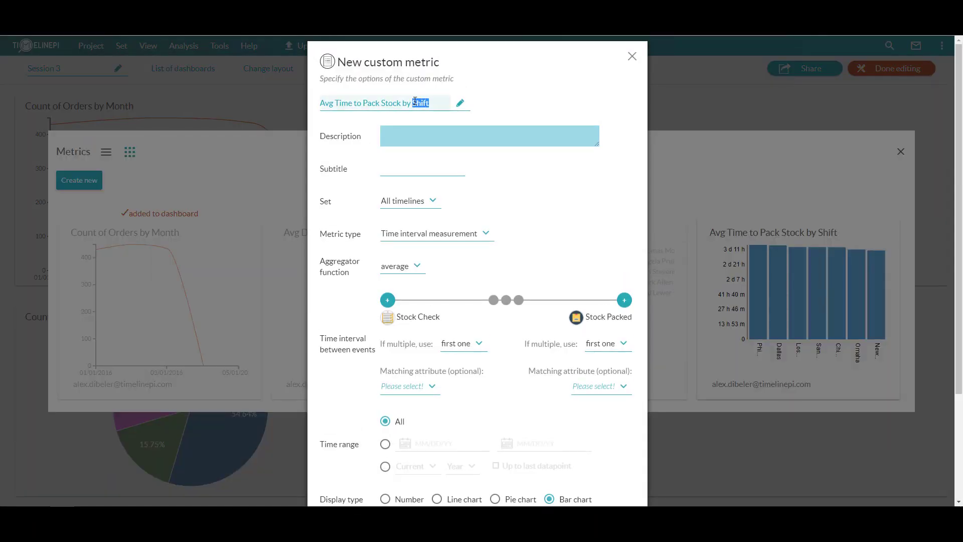
pyautogui.write('Location')
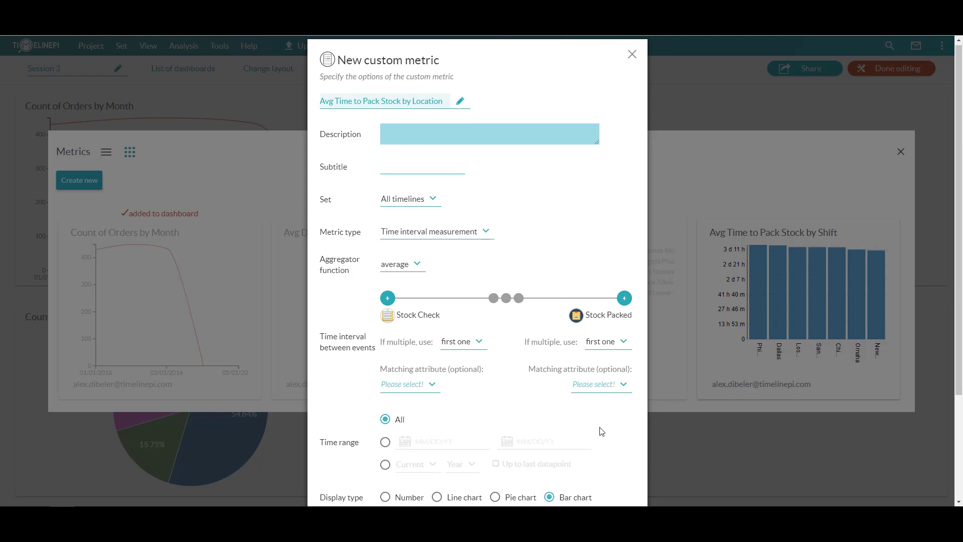
pyautogui.scroll(-3, 600, 430)
pyautogui.click(594, 486)
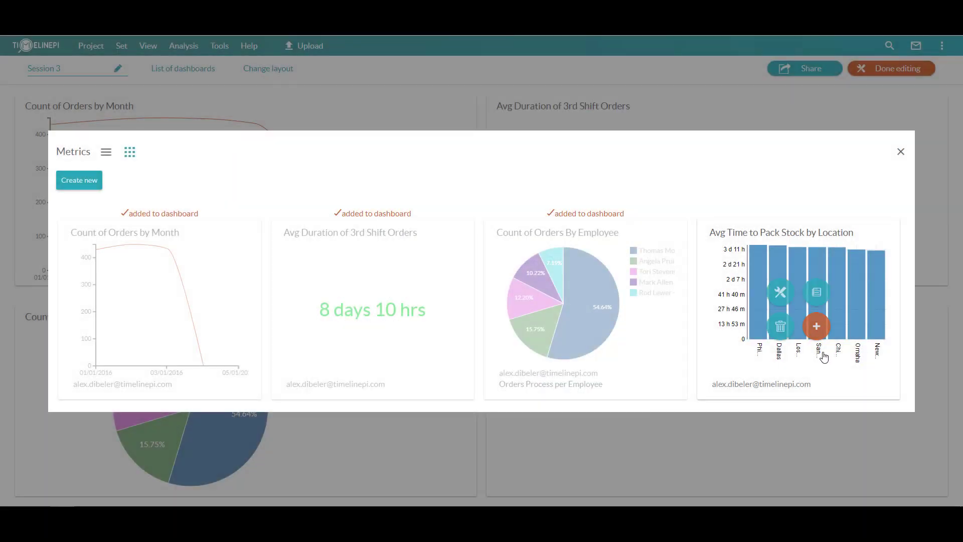
# Step: Add the Avg Time to Pack Stock by Location metric to the dashboard's lower-right cell and finish editing the dashboard
pyautogui.click(818, 324)
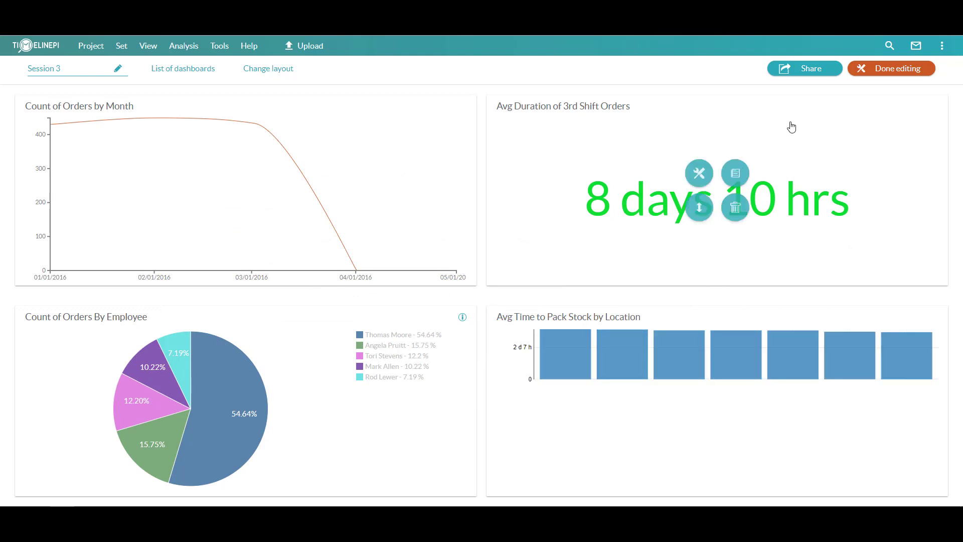
pyautogui.click(891, 69)
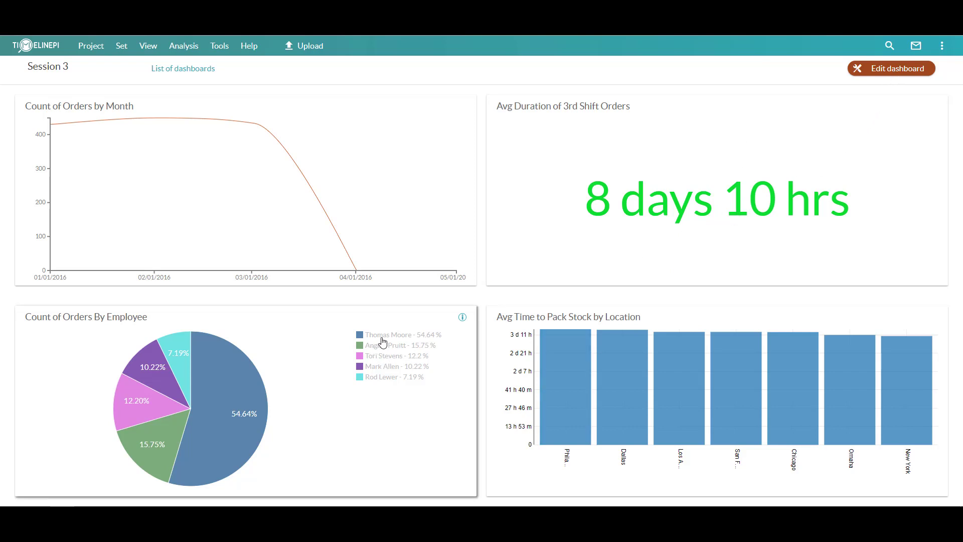
# Step: From the Avg Time to Pack Stock by Location metric, show the timelines for Philadelphia and remove the resulting filter
pyautogui.click(710, 324)
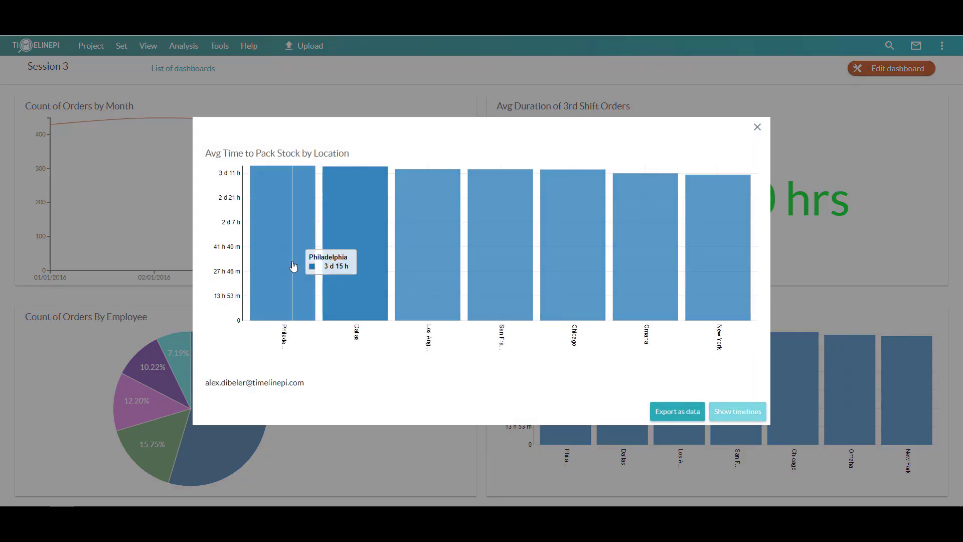
pyautogui.click(279, 221)
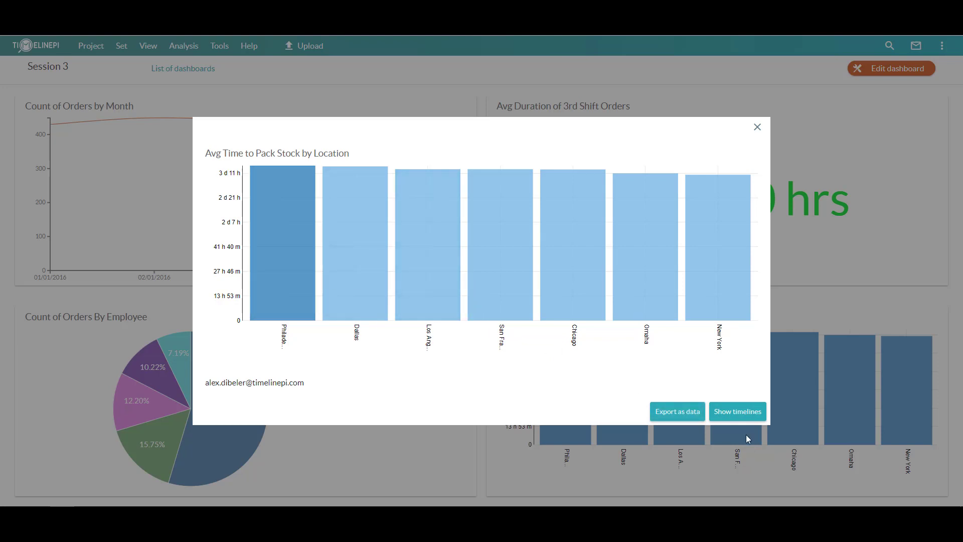
pyautogui.click(744, 414)
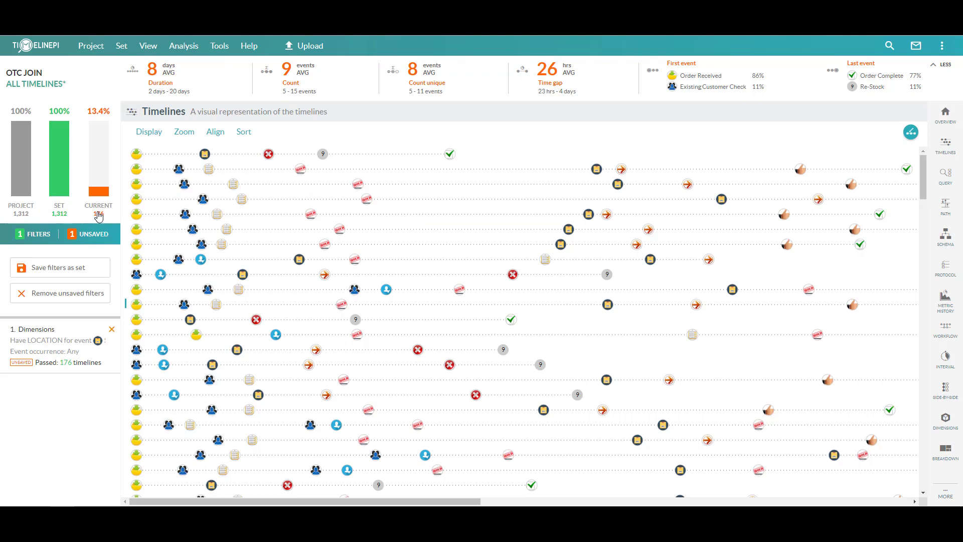
pyautogui.click(113, 330)
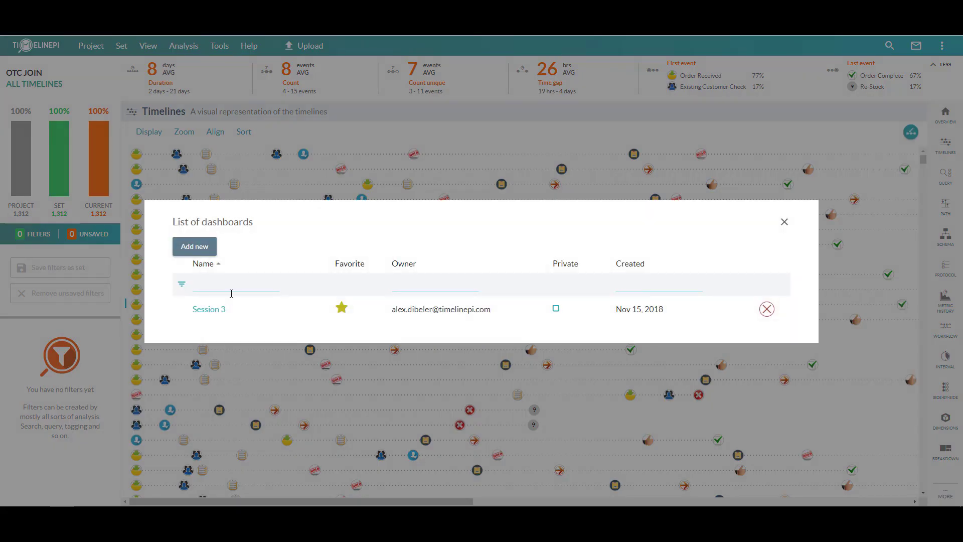
# Step: Reopen the Session 3 dashboard, show the timelines behind the smallest slice of Count of Orders By Employee, and remove the resulting filter
pyautogui.click(221, 309)
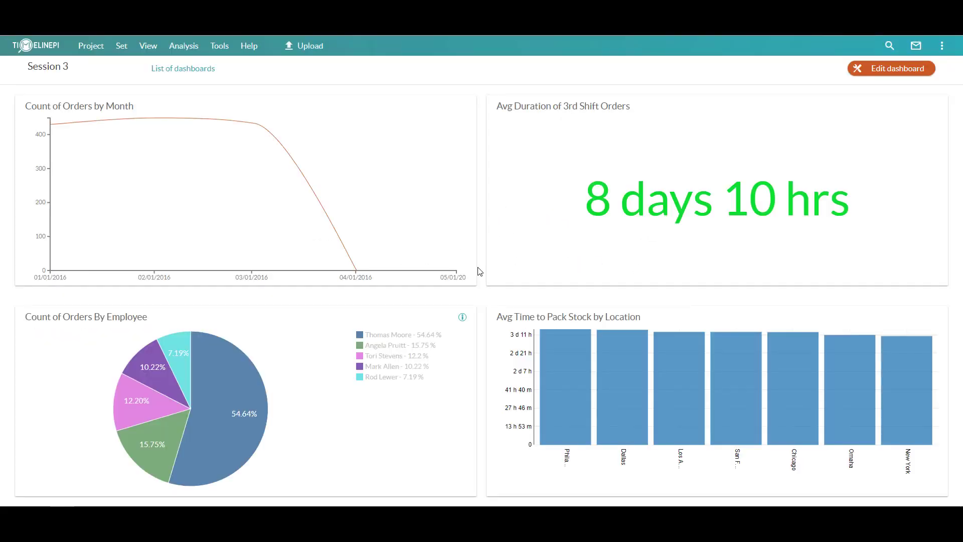
pyautogui.click(335, 323)
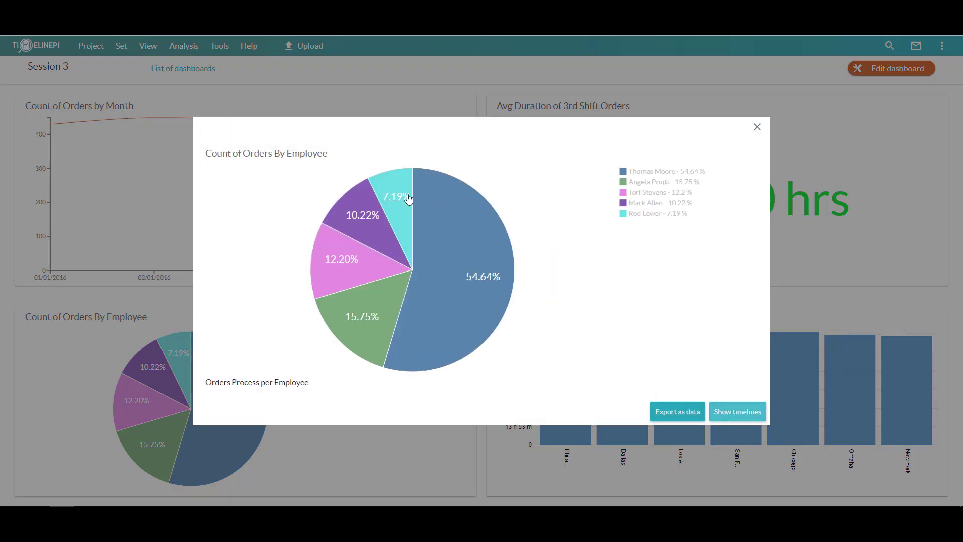
pyautogui.click(751, 414)
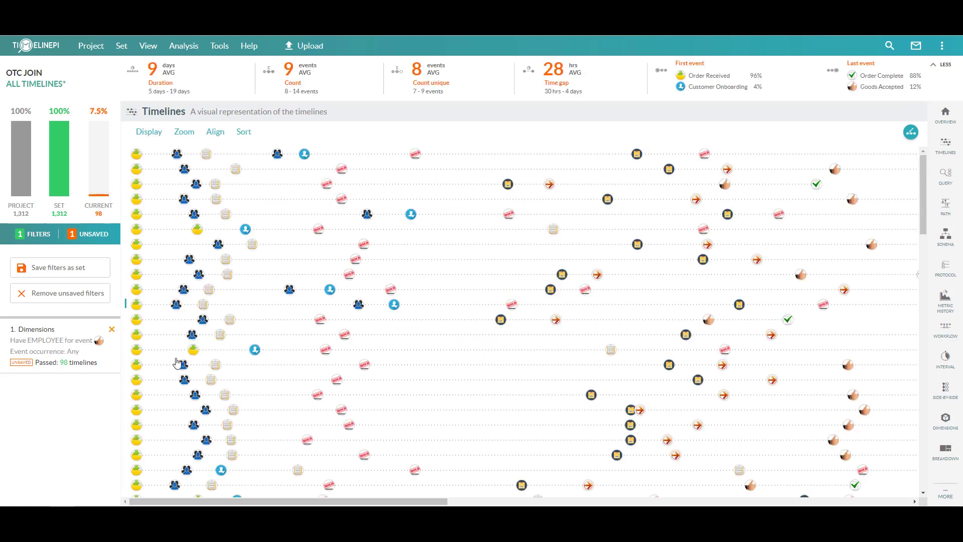
pyautogui.click(112, 329)
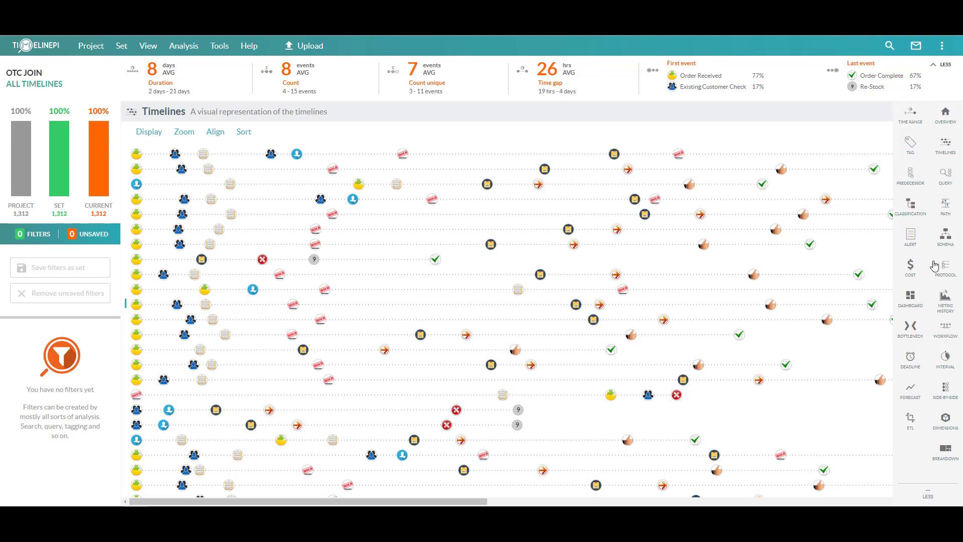
pyautogui.click(912, 307)
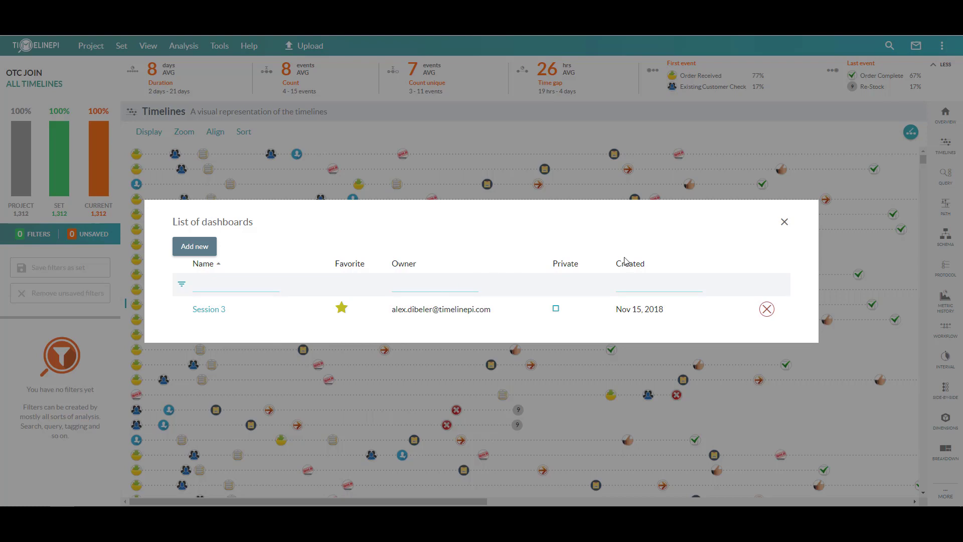
pyautogui.click(785, 223)
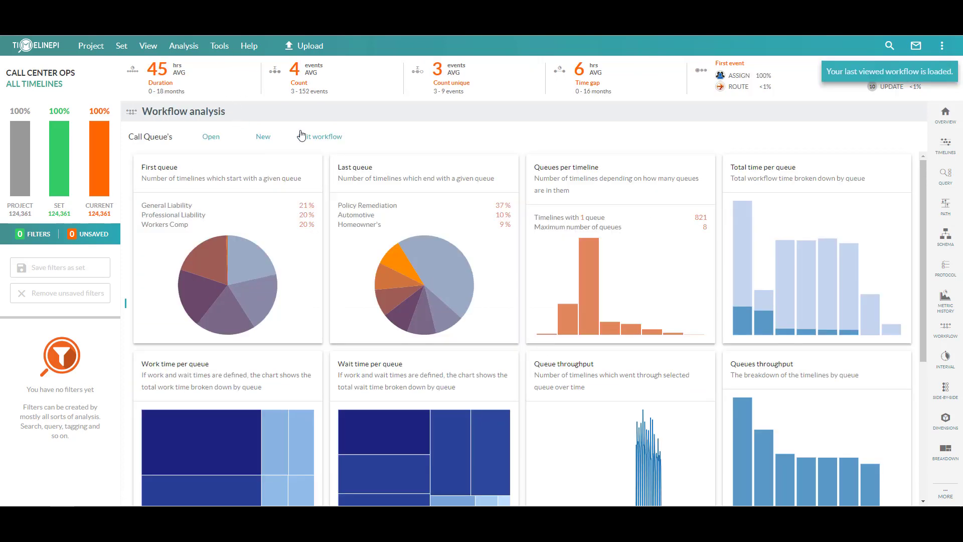
# Step: Open the Call Queue's workflow definition in the Call Center Ops project and examine its queue, work, wait time and exception settings
pyautogui.moveTo(938, 365)
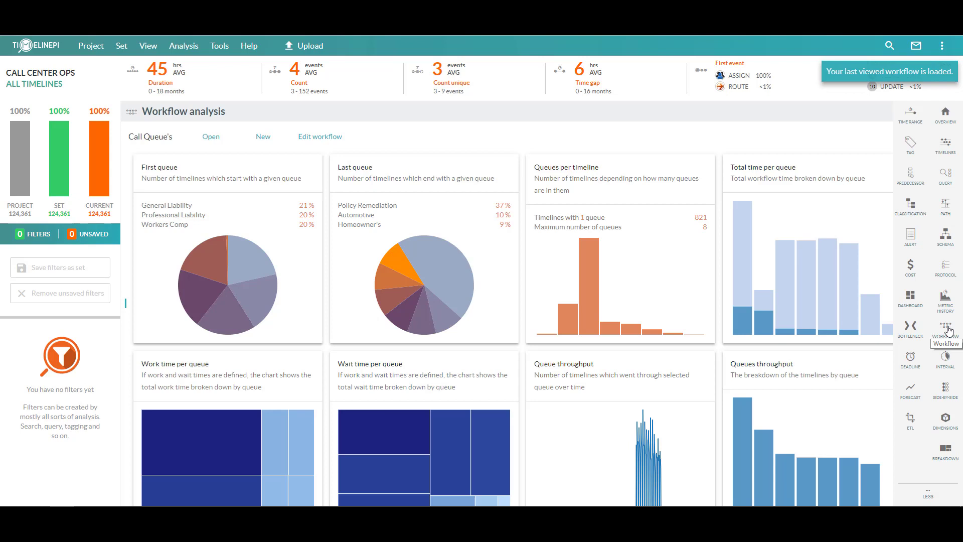
pyautogui.click(320, 137)
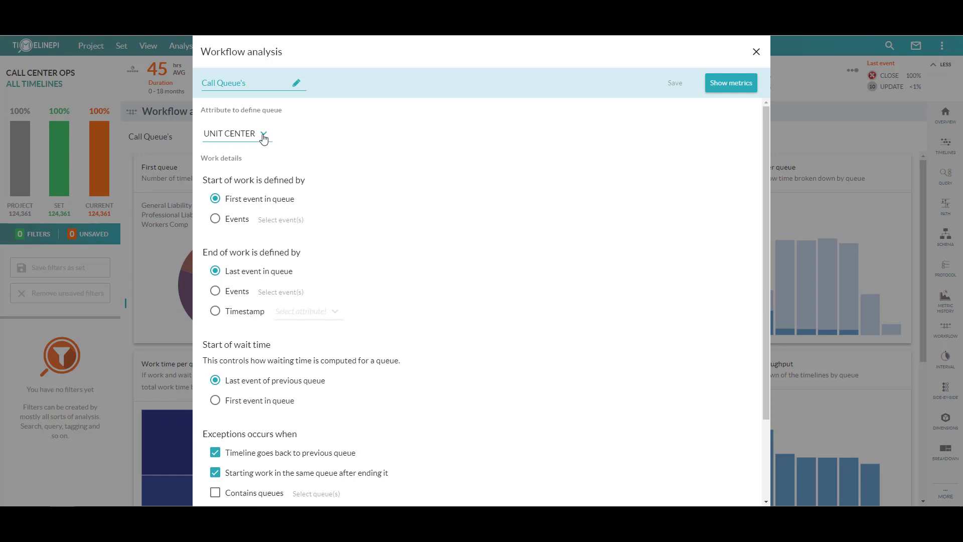
pyautogui.click(755, 52)
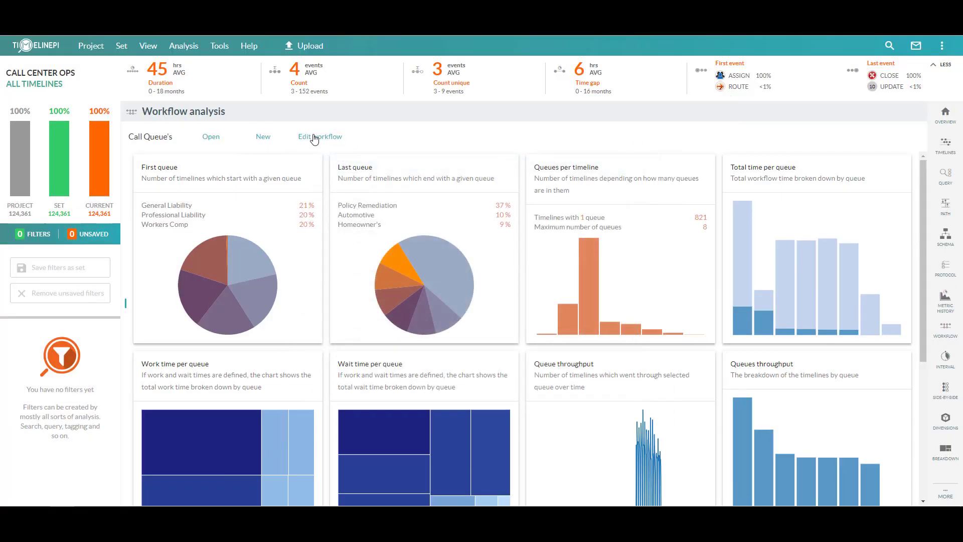
pyautogui.click(314, 138)
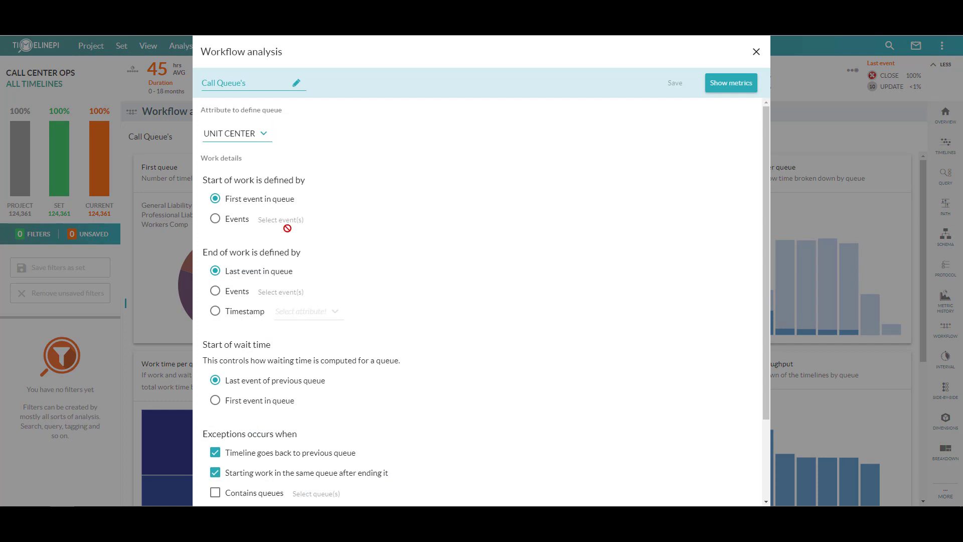
pyautogui.scroll(-1, 379, 403)
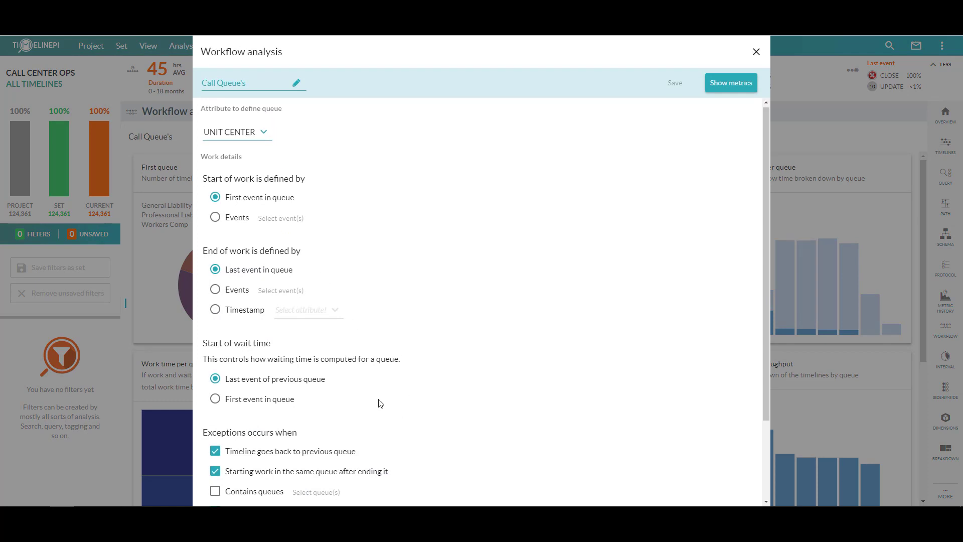
pyautogui.scroll(-2, 379, 403)
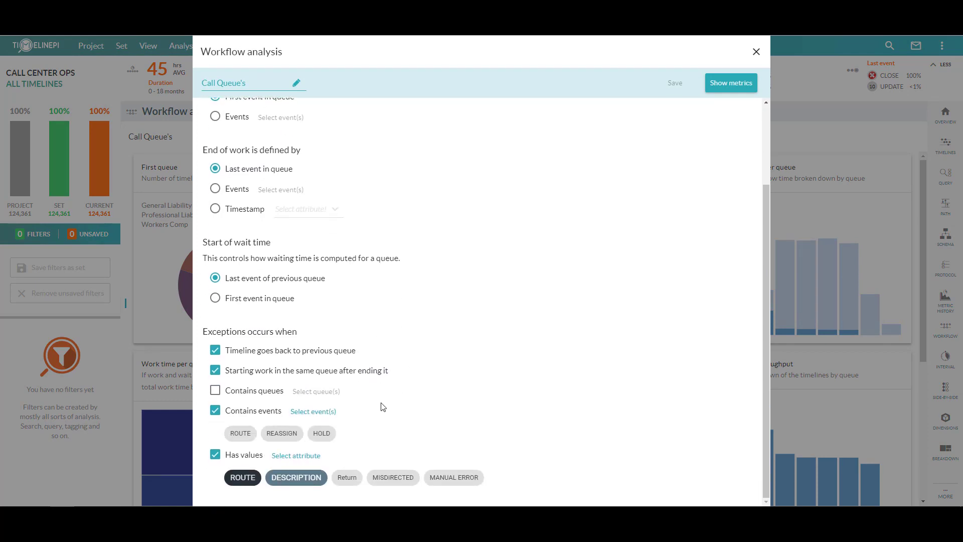
pyautogui.scroll(2, 383, 406)
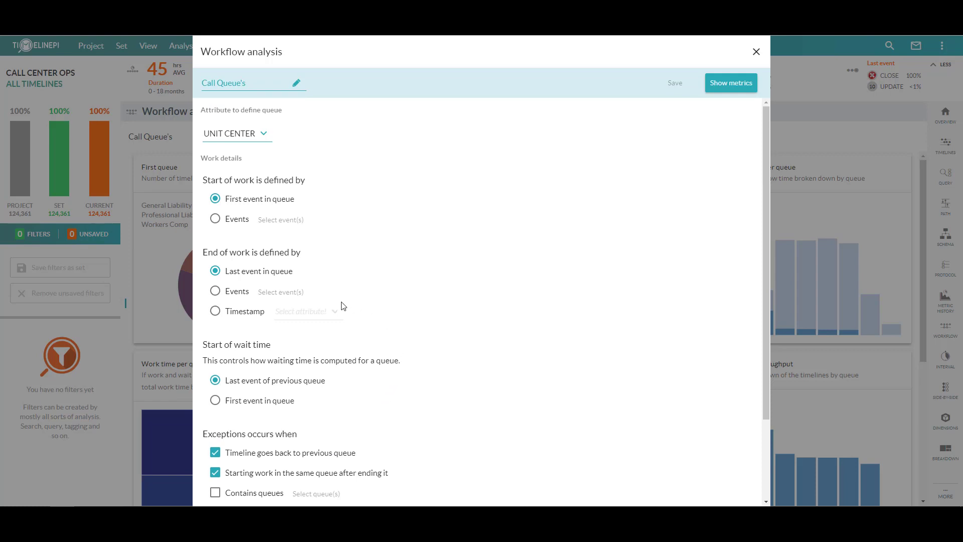
# Step: Reselect UNIT CENTER as the queue attribute, try defining the start of work by Events, and restore First event in queue
pyautogui.click(258, 135)
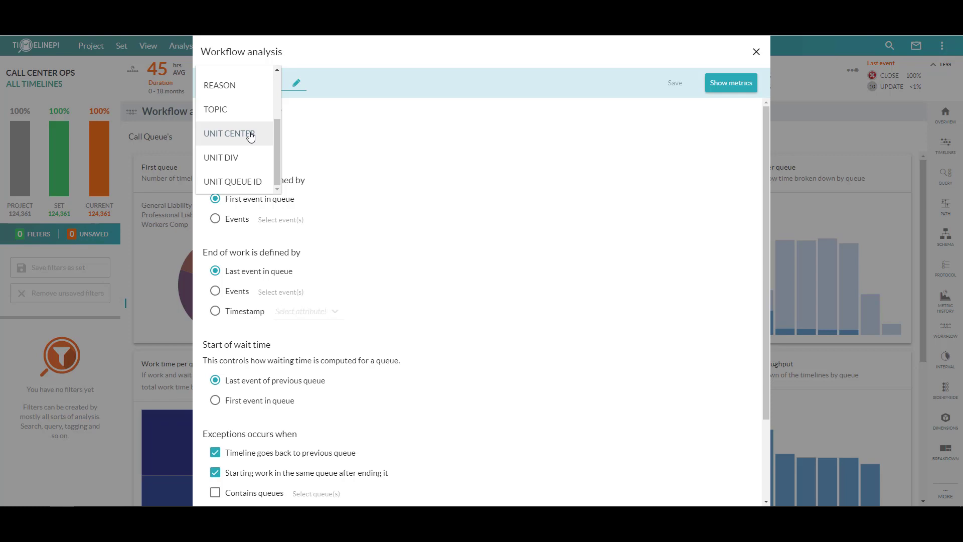
pyautogui.click(250, 135)
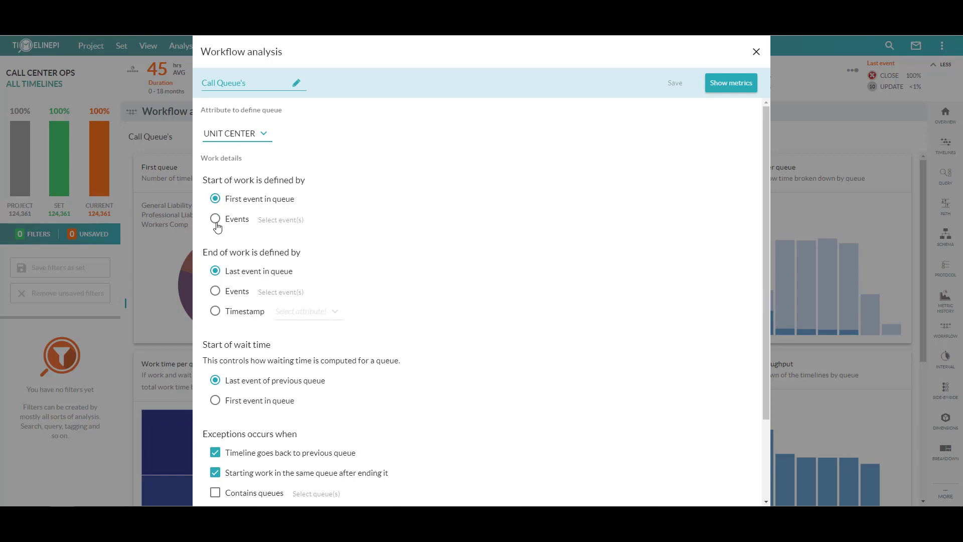
pyautogui.click(248, 224)
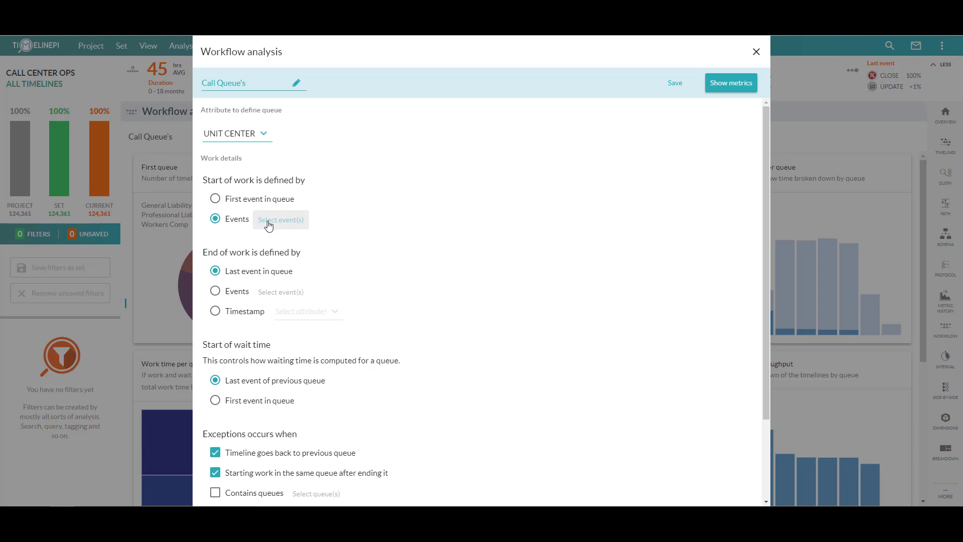
pyautogui.click(236, 201)
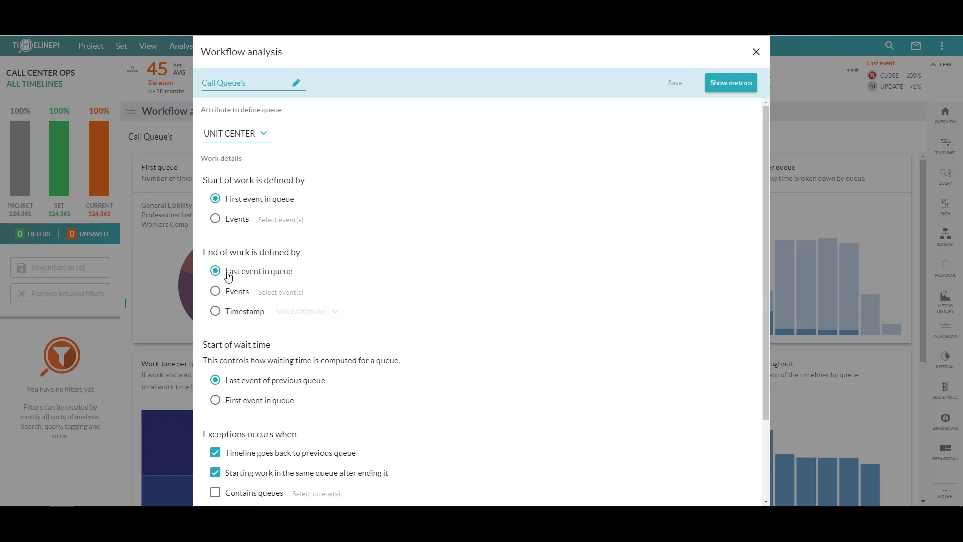
# Step: Try defining the end of work by a Timestamp attribute and restore Last event in queue
pyautogui.click(215, 312)
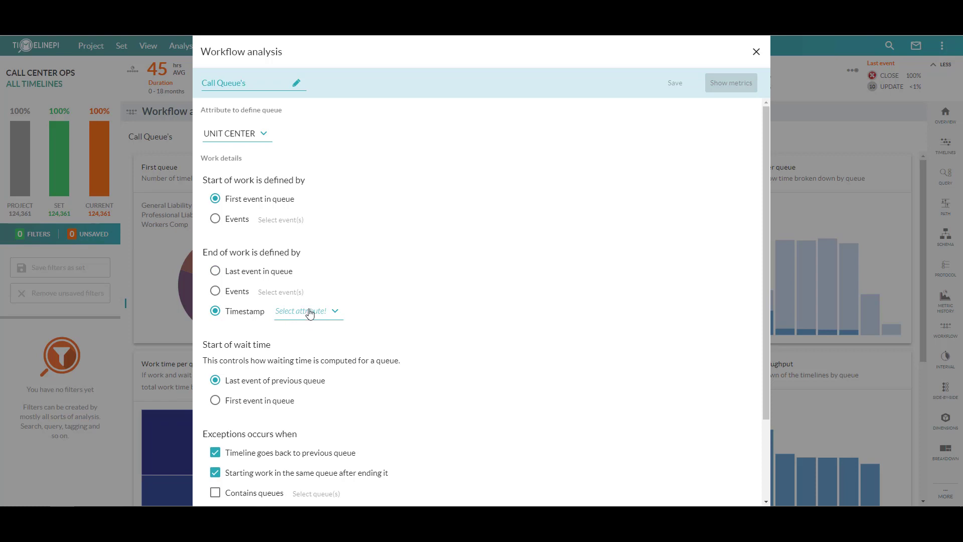
pyautogui.click(321, 315)
pyautogui.click(280, 315)
pyautogui.click(216, 273)
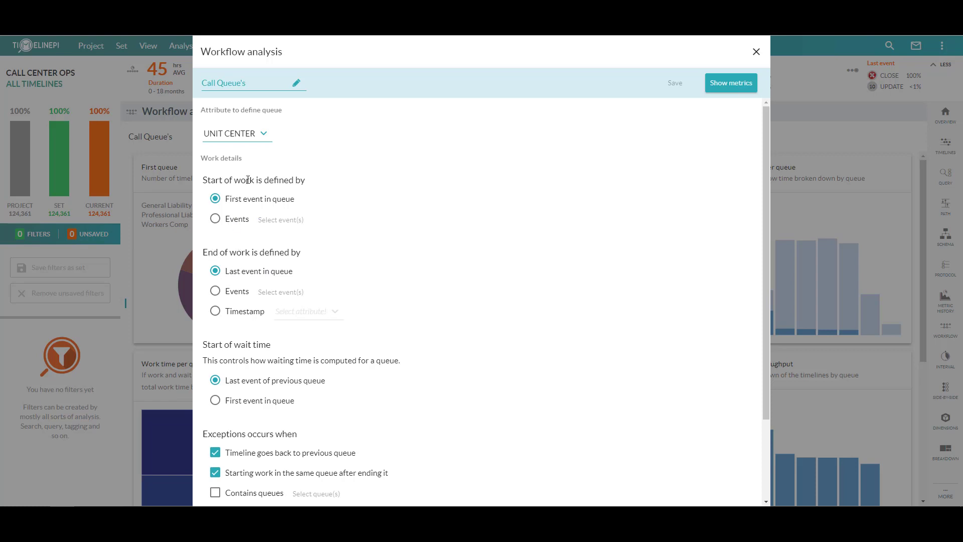
# Step: Review the workflow's exception conditions and display the metrics for Call Queue's
pyautogui.scroll(-2, 278, 310)
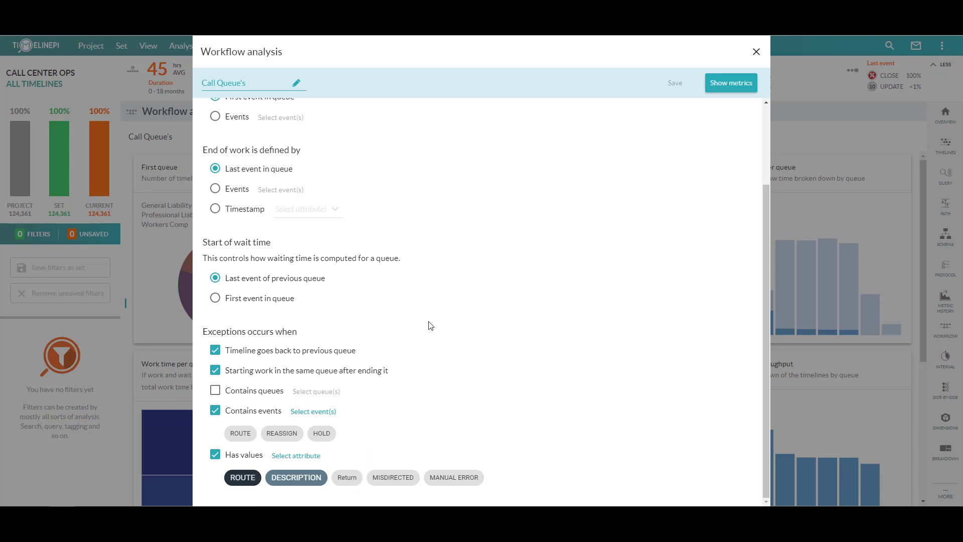
pyautogui.scroll(2, 279, 231)
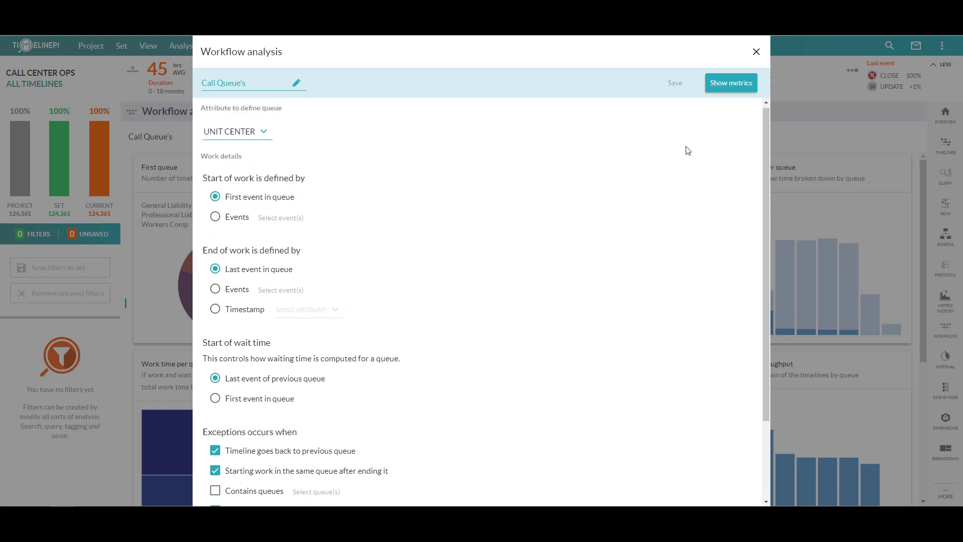
pyautogui.click(728, 86)
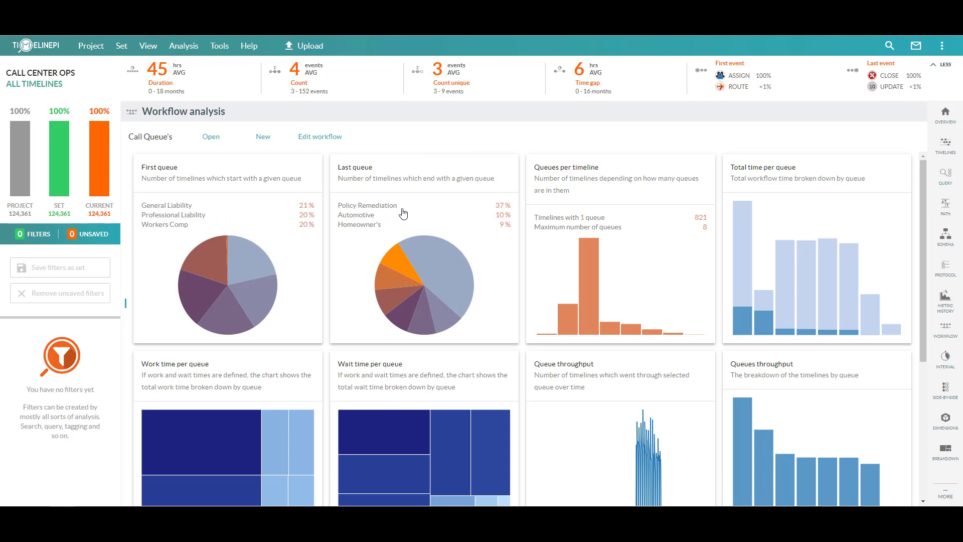
# Step: Examine the detailed First queue and Last queue charts, highlighting individual queues such as Business Owner's in the Last queue chart
pyautogui.click(256, 208)
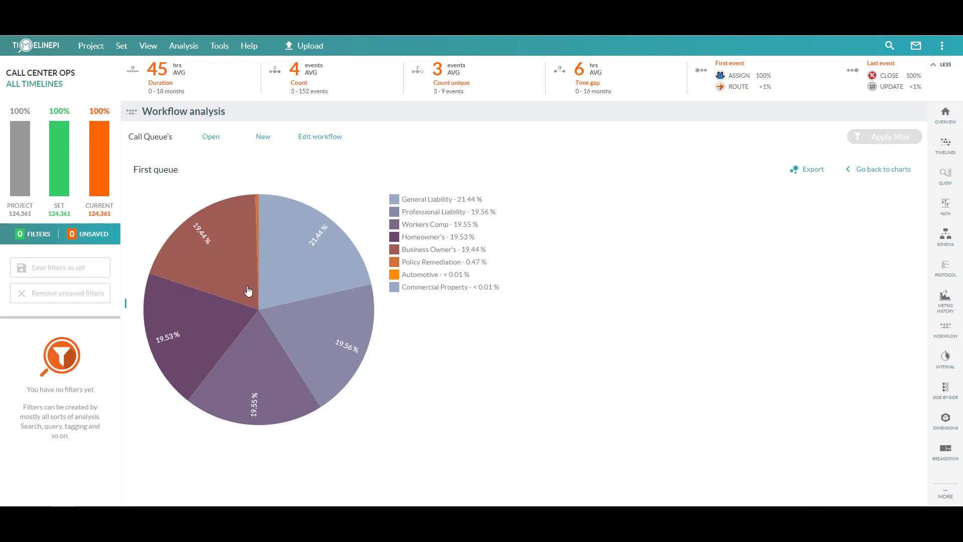
pyautogui.click(863, 173)
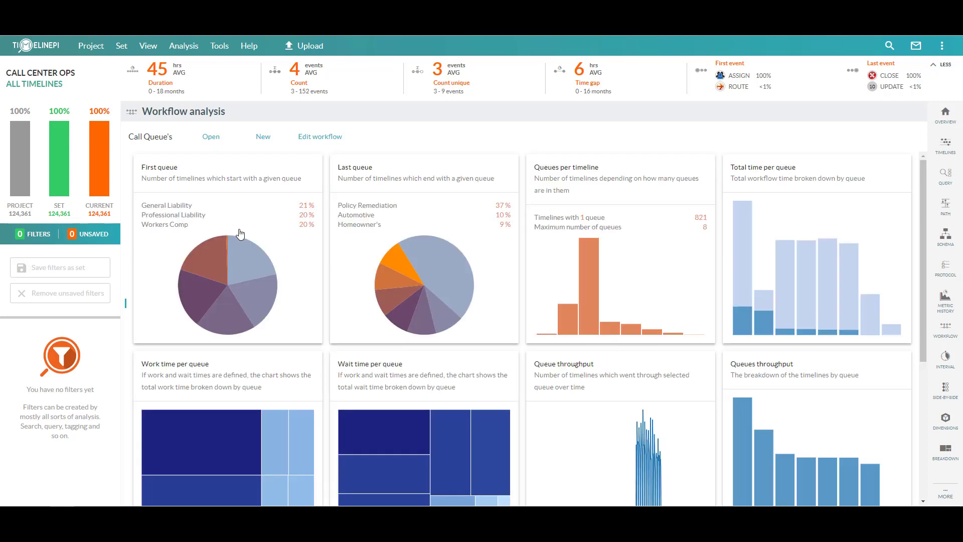
pyautogui.click(423, 201)
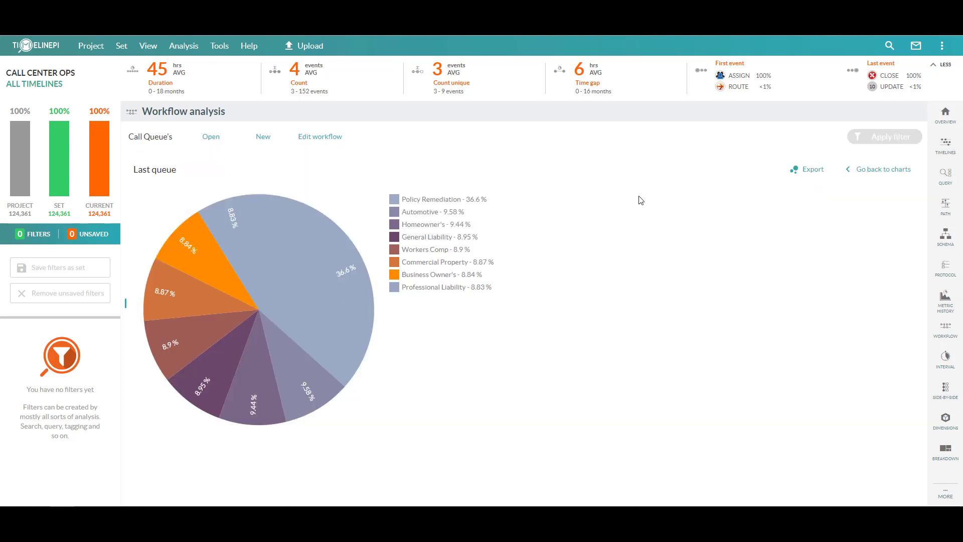
pyautogui.click(225, 272)
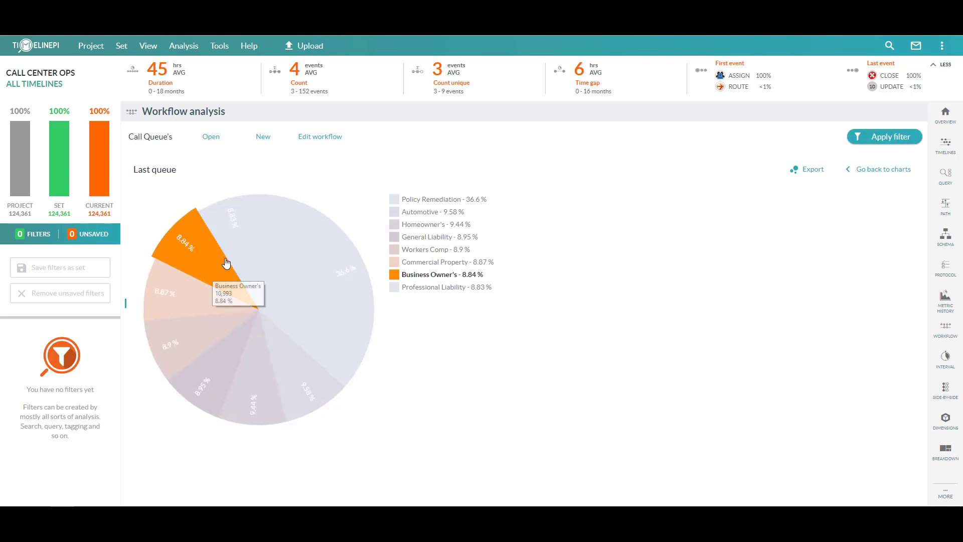
pyautogui.click(282, 244)
pyautogui.click(273, 366)
pyautogui.click(270, 369)
pyautogui.click(312, 318)
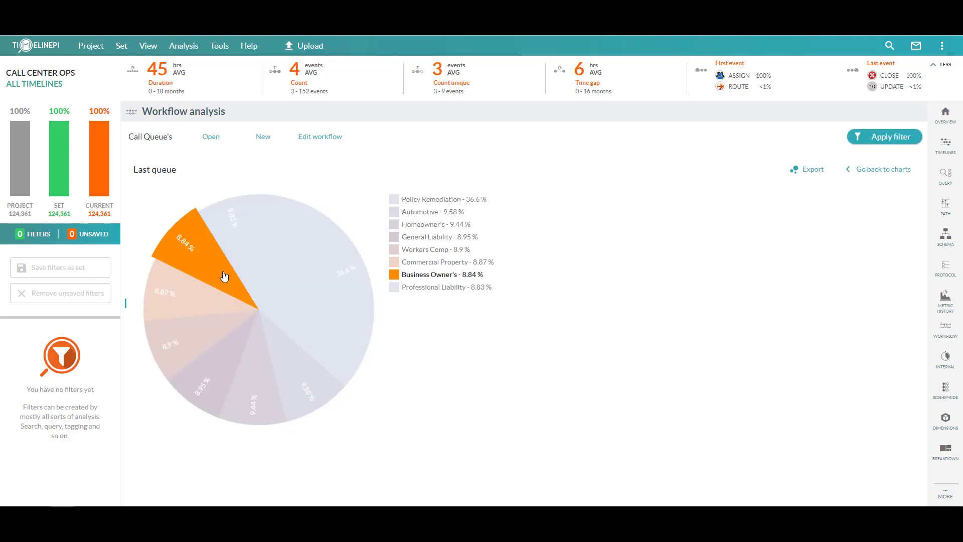
pyautogui.click(221, 276)
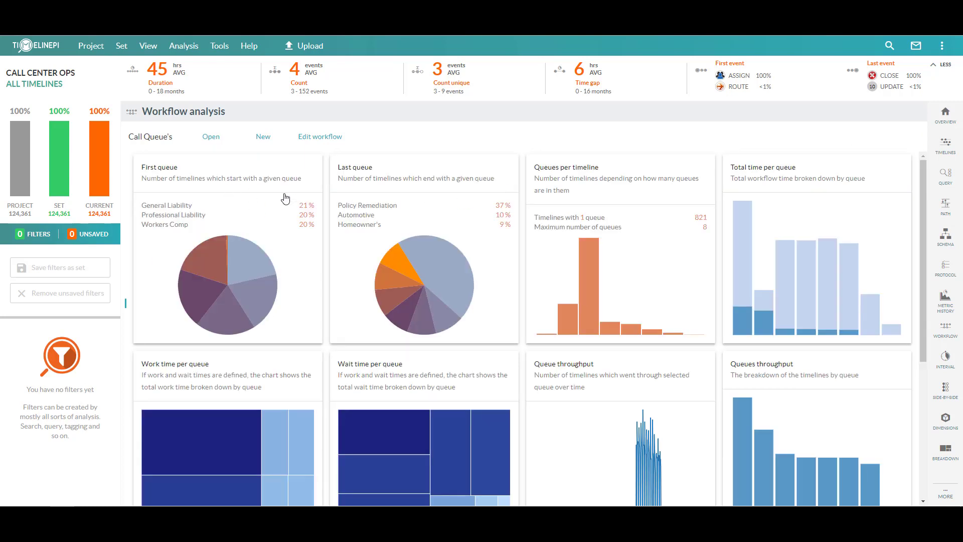
# Step: In the Queues per timeline chart, view the breakdown of timelines with 4 to 8 queues and return to the workflow charts
pyautogui.click(630, 196)
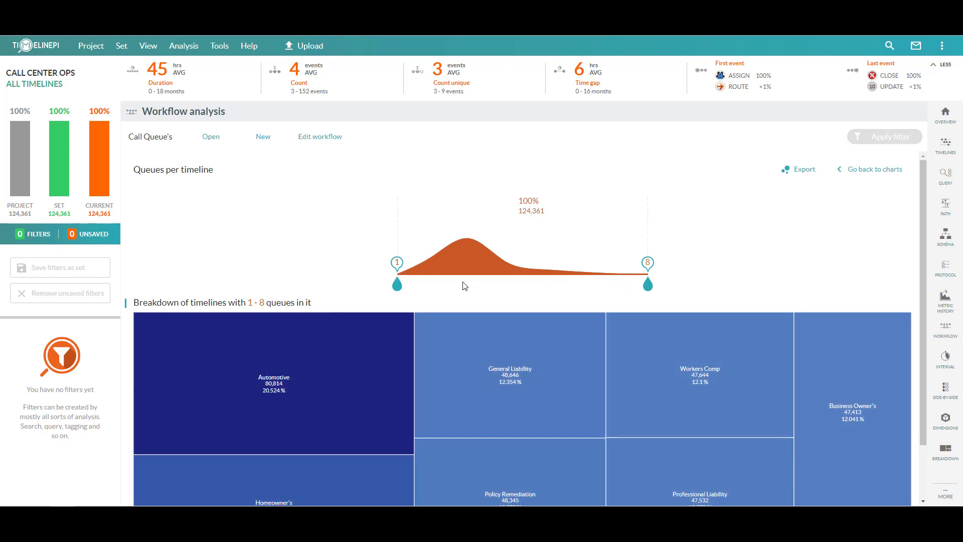
pyautogui.moveTo(398, 293); pyautogui.dragTo(505, 276)
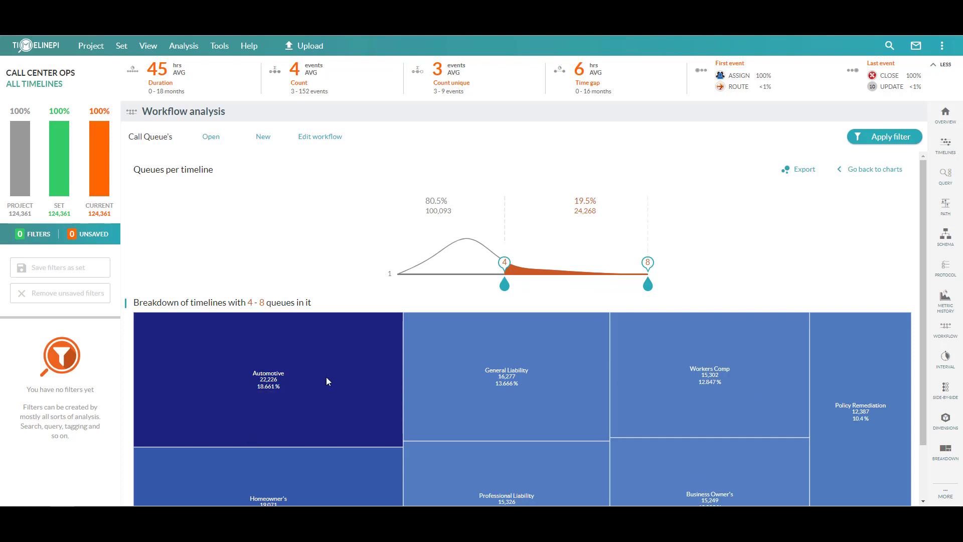
pyautogui.click(868, 171)
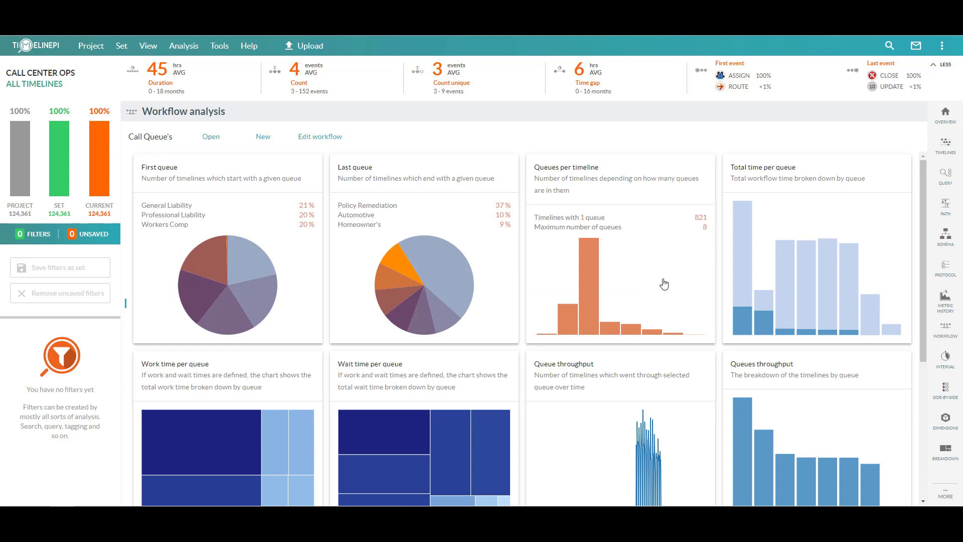
# Step: Examine the detailed Total time per queue and Queue aging charts, returning to the workflow charts after each
pyautogui.click(816, 191)
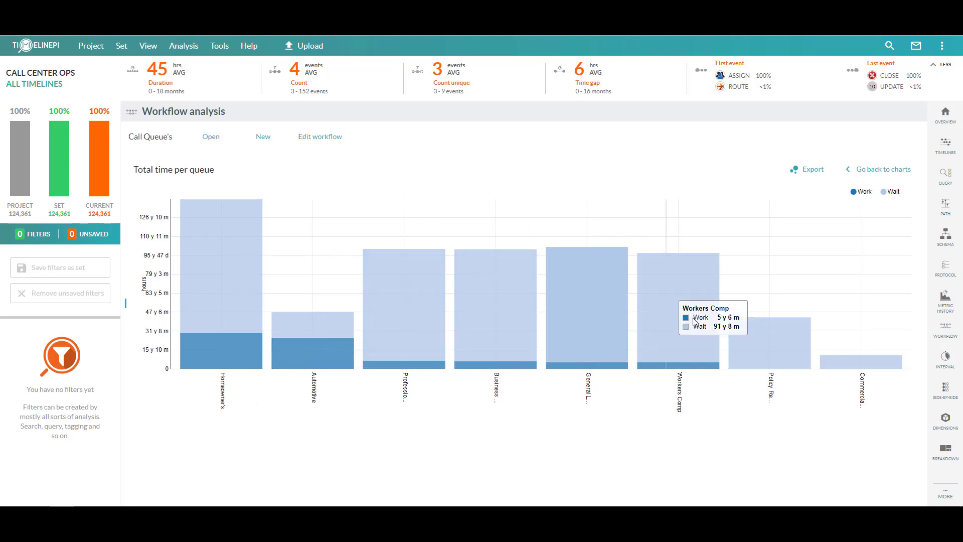
pyautogui.click(873, 169)
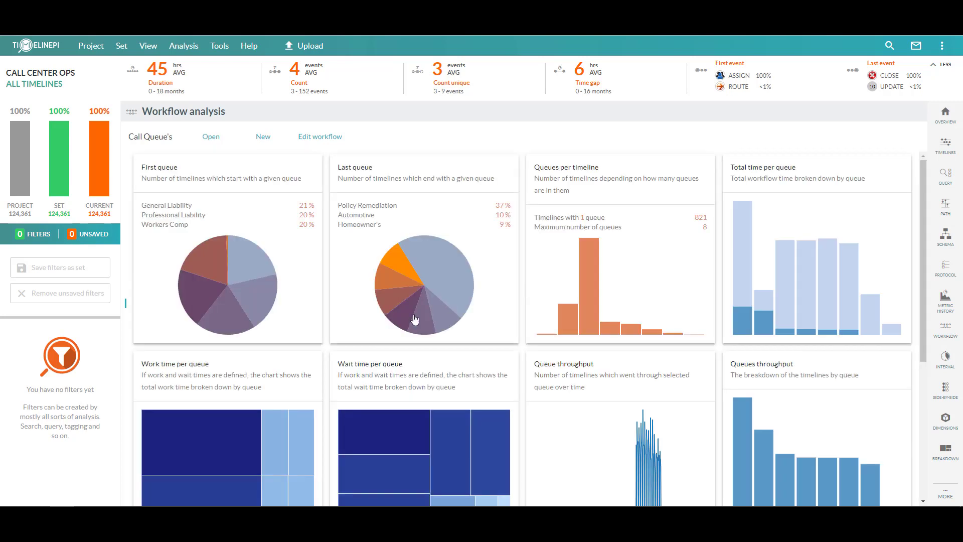
pyautogui.scroll(-3, 241, 229)
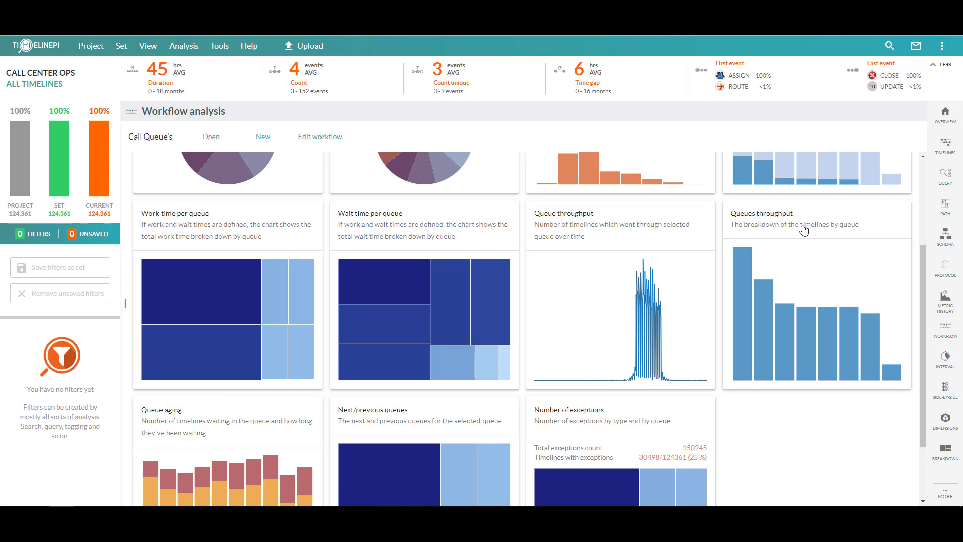
pyautogui.scroll(-2, 309, 375)
pyautogui.click(253, 348)
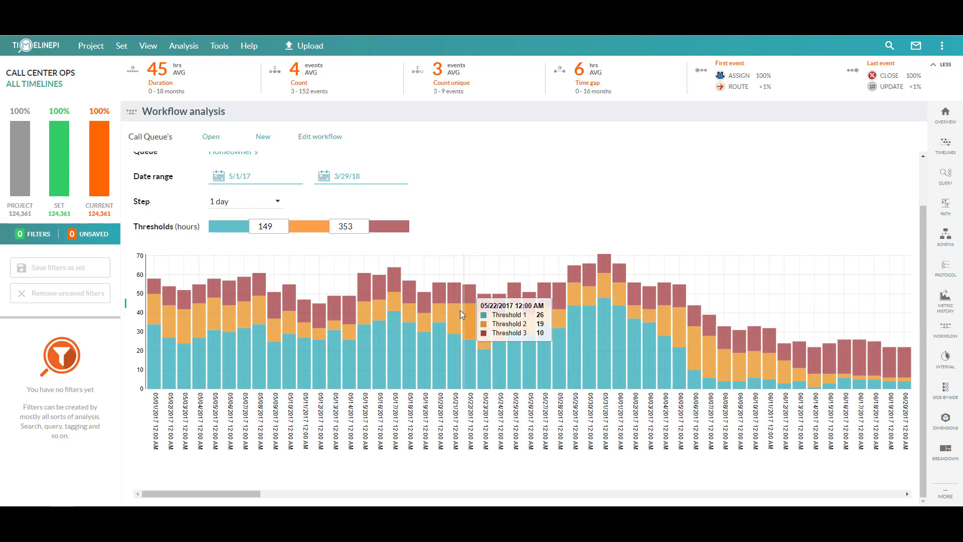
pyautogui.scroll(1, 409, 284)
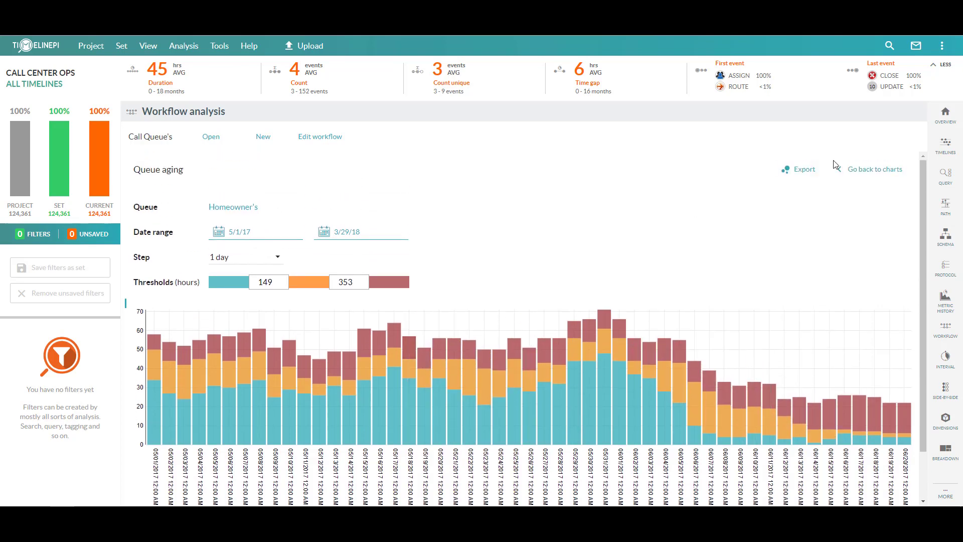
pyautogui.click(891, 167)
# Step: Examine the Number of exceptions chart with its exception types and return to the workflow charts
pyautogui.scroll(-5, 440, 333)
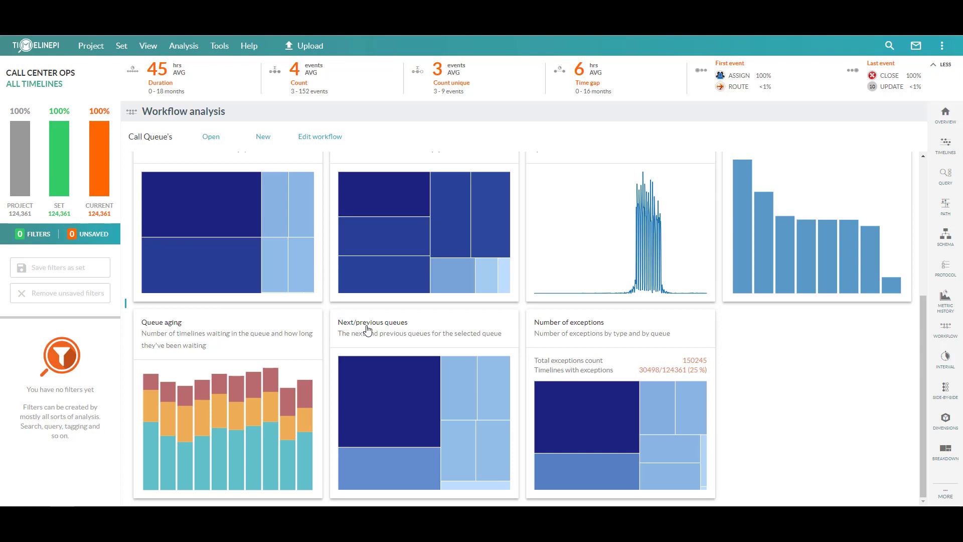
pyautogui.click(587, 334)
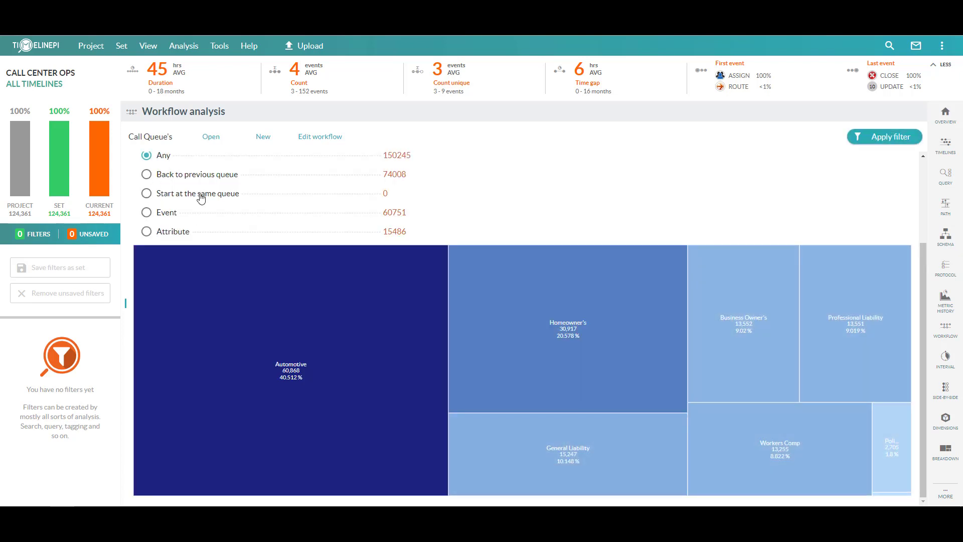
pyautogui.scroll(2, 430, 218)
pyautogui.scroll(1, 454, 219)
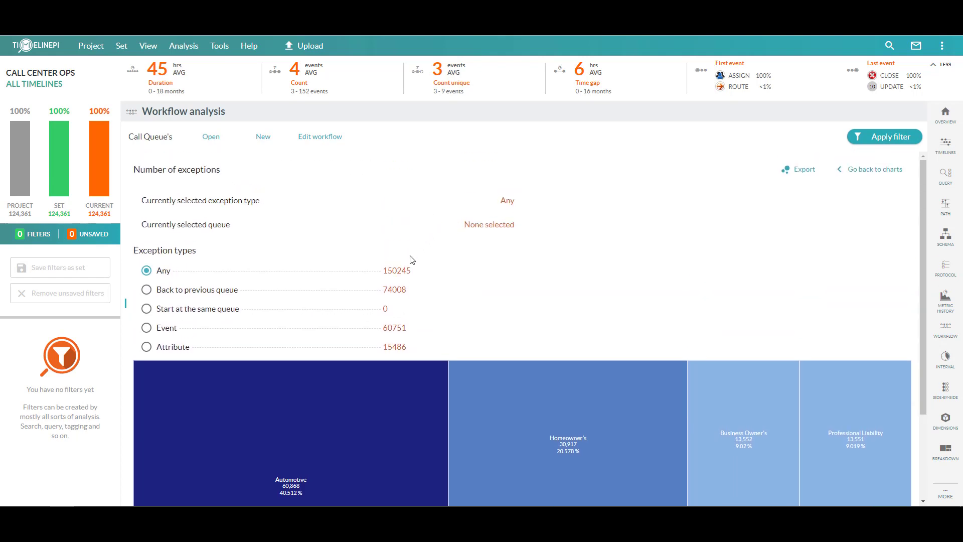
pyautogui.scroll(-1, 786, 171)
pyautogui.scroll(1, 802, 176)
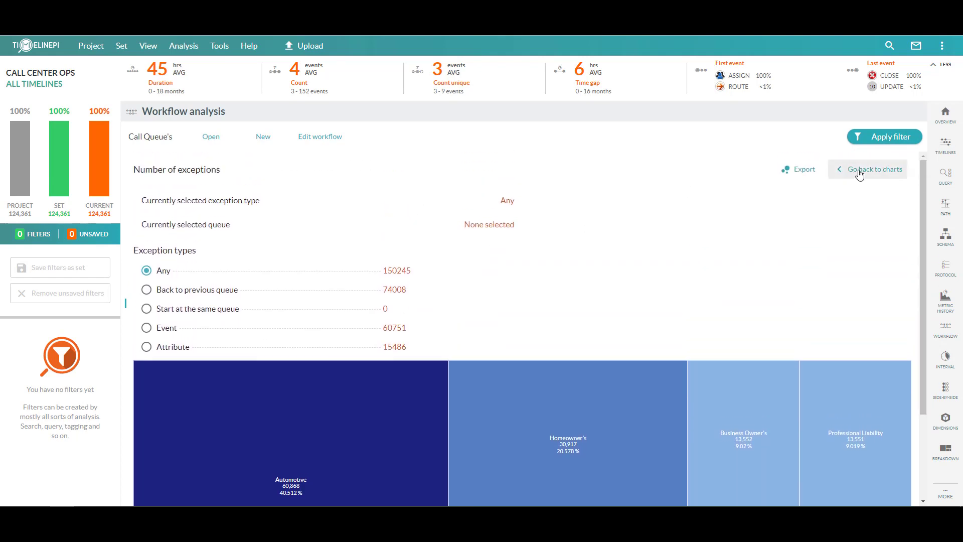
pyautogui.click(864, 171)
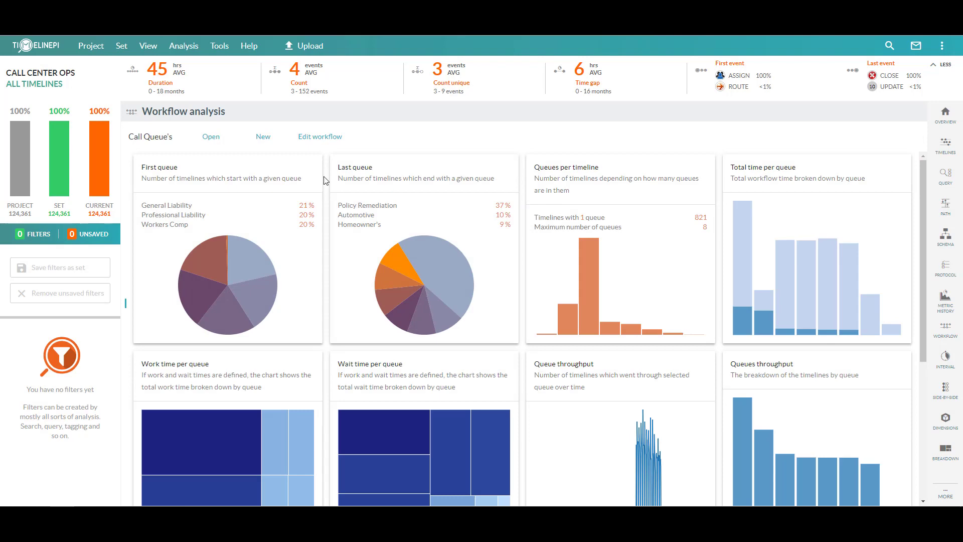
pyautogui.scroll(-1, 329, 167)
pyautogui.scroll(1, 328, 165)
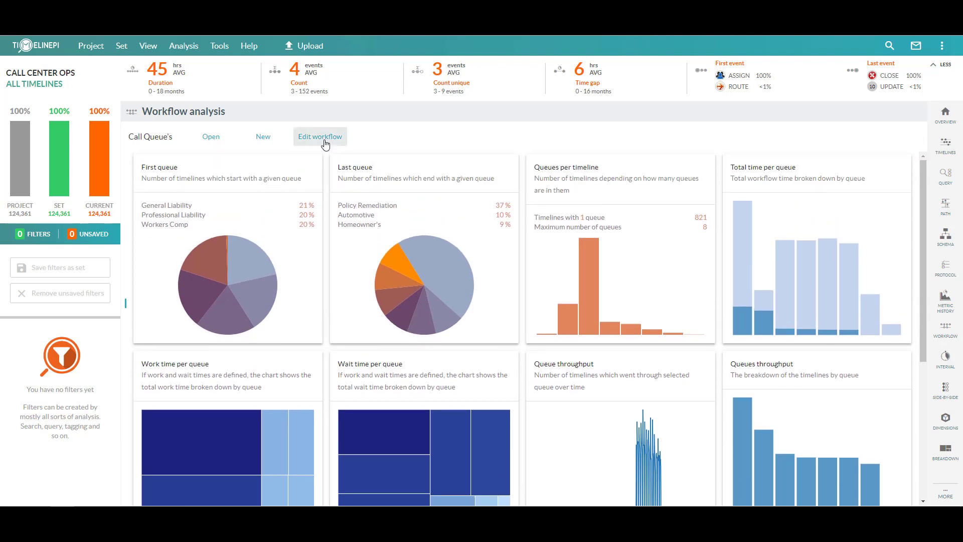
# Step: Reopen the Call Queue's workflow definition for editing and review its work, wait time and exception settings
pyautogui.click(325, 143)
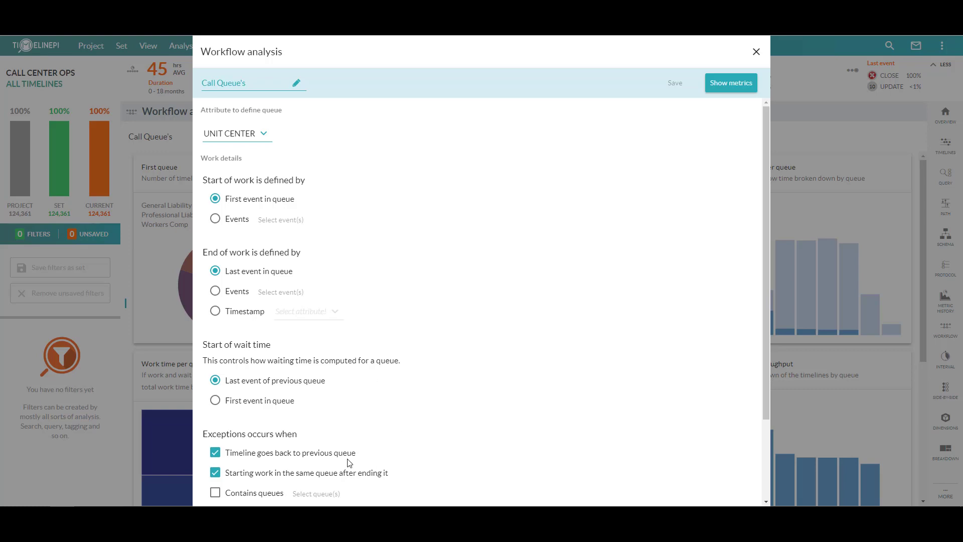
pyautogui.scroll(-2, 349, 462)
pyautogui.scroll(1, 352, 453)
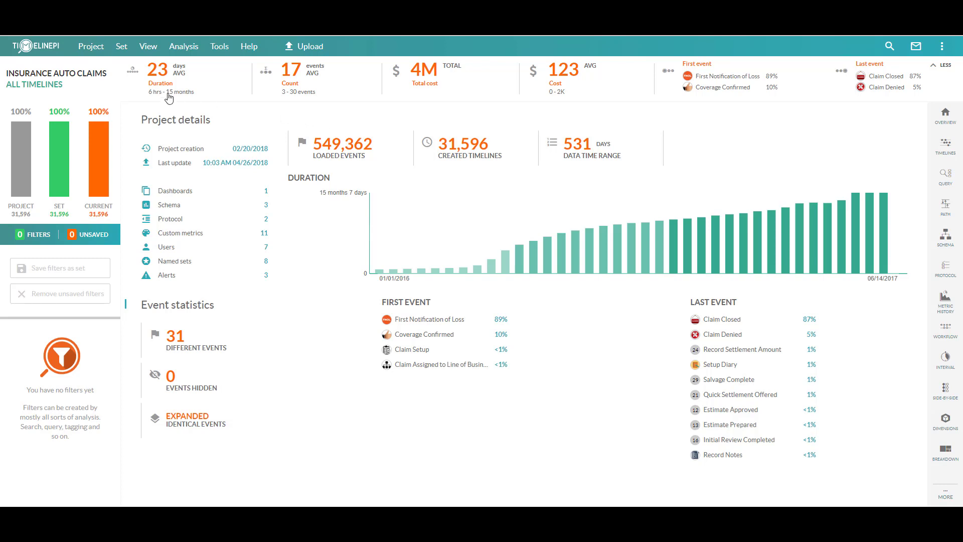
# Step: Browse the shared projects in the project list and open the Demo Dashboard project
pyautogui.click(91, 47)
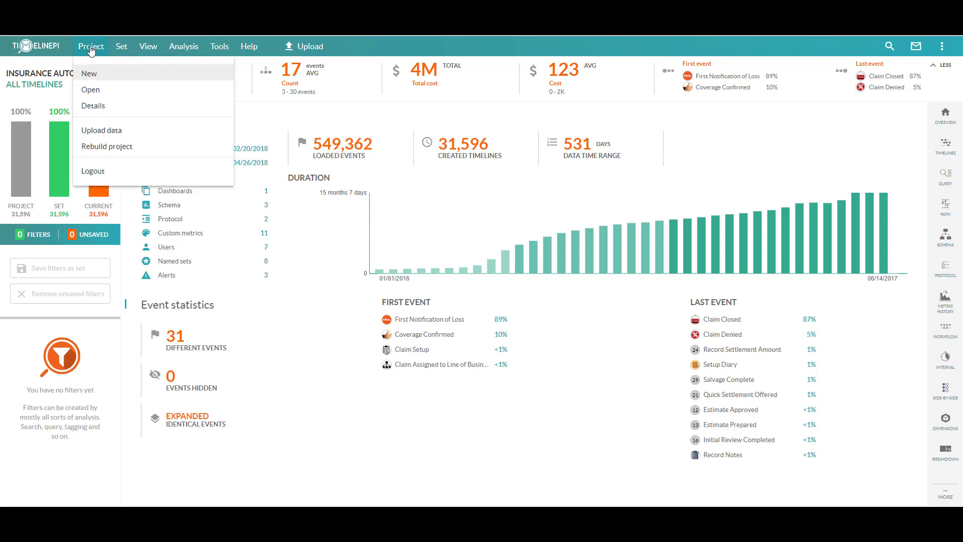
pyautogui.click(103, 93)
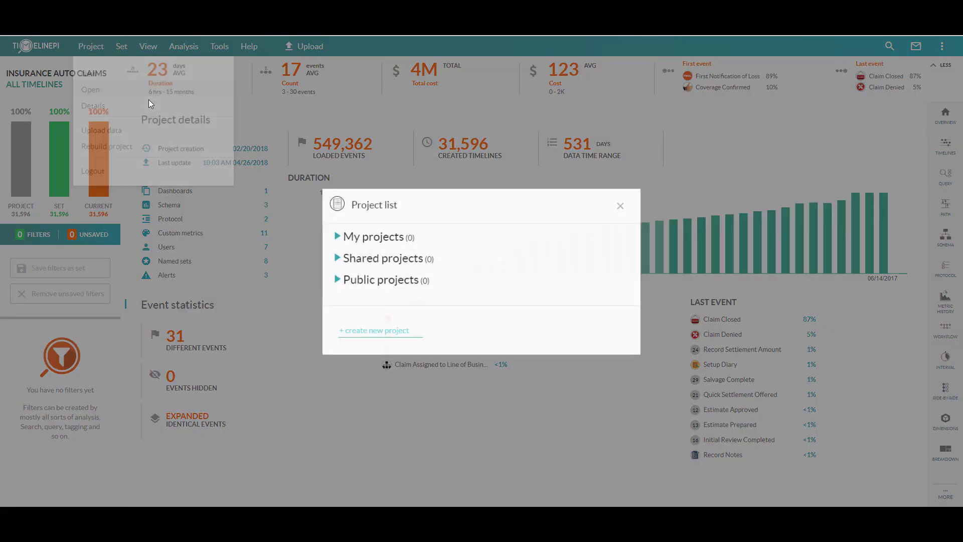
pyautogui.click(371, 236)
pyautogui.click(368, 139)
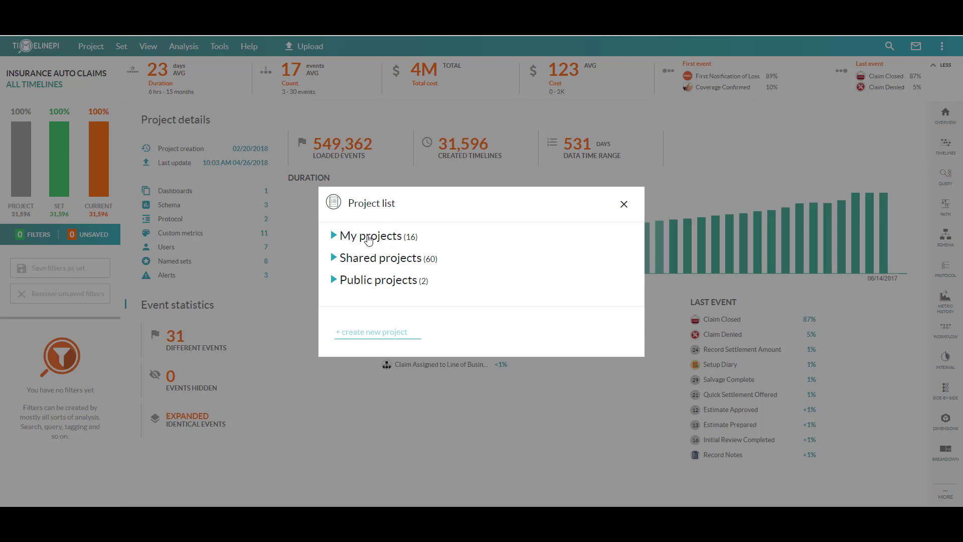
pyautogui.click(388, 262)
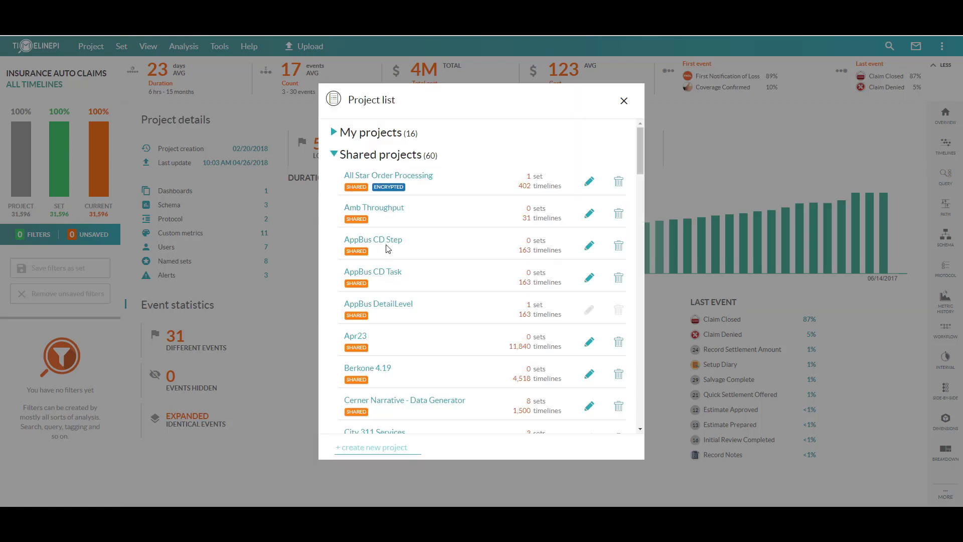
pyautogui.click(386, 156)
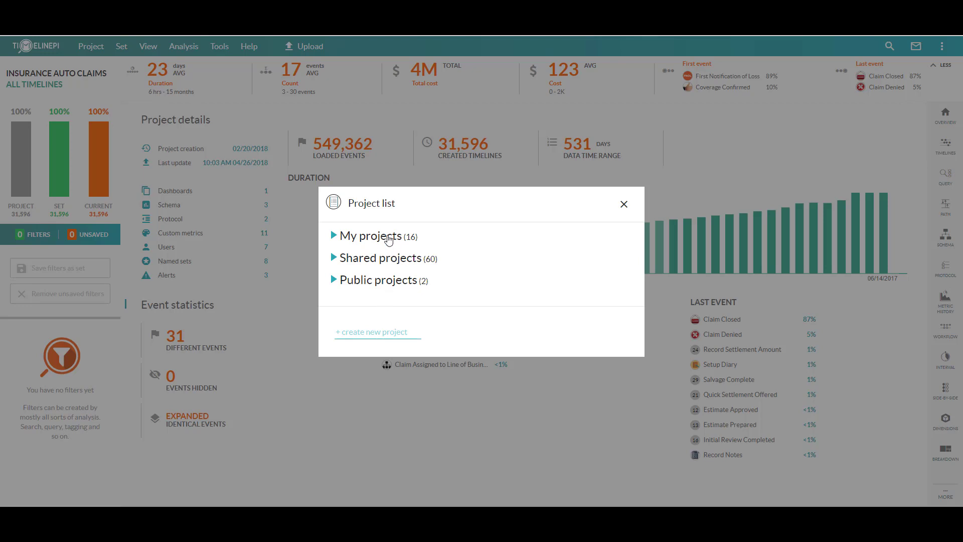
pyautogui.click(402, 261)
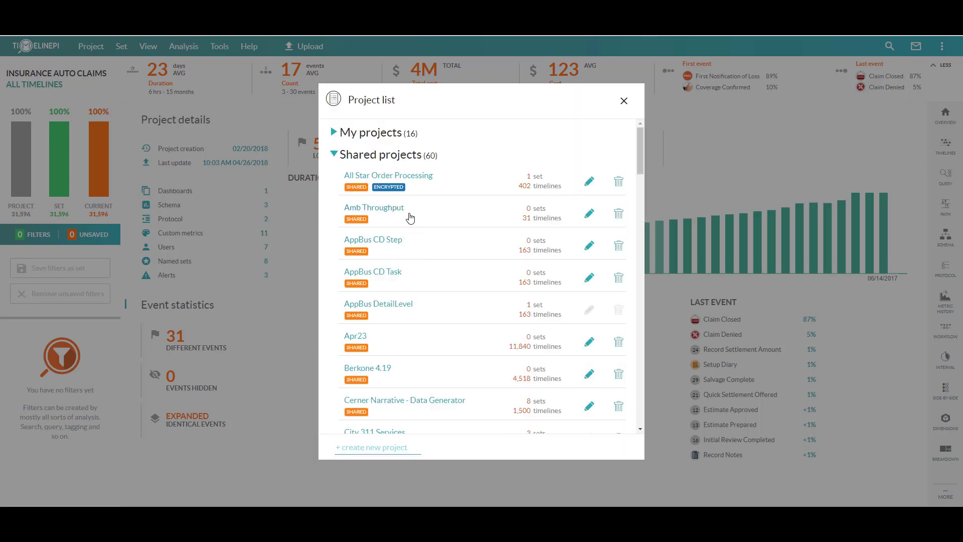
pyautogui.scroll(-5, 413, 245)
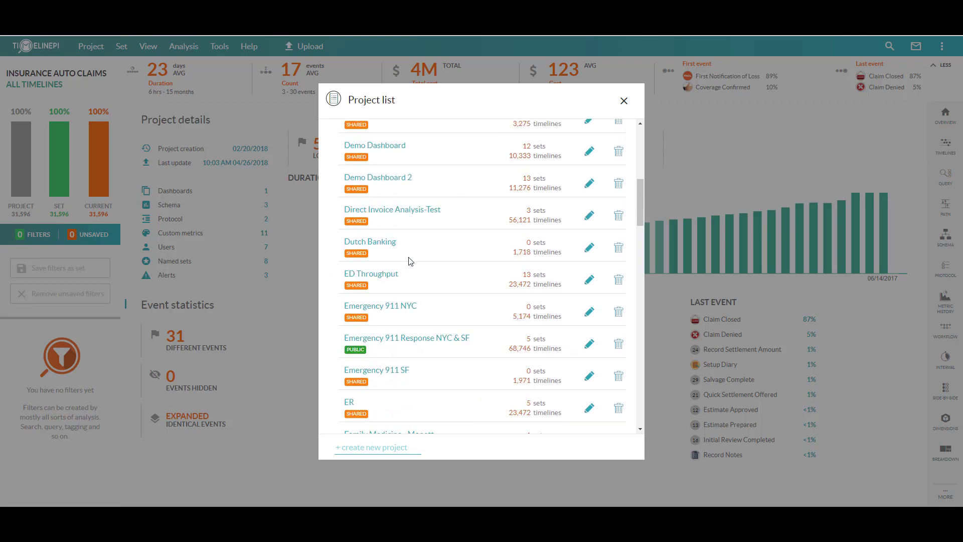
pyautogui.click(395, 147)
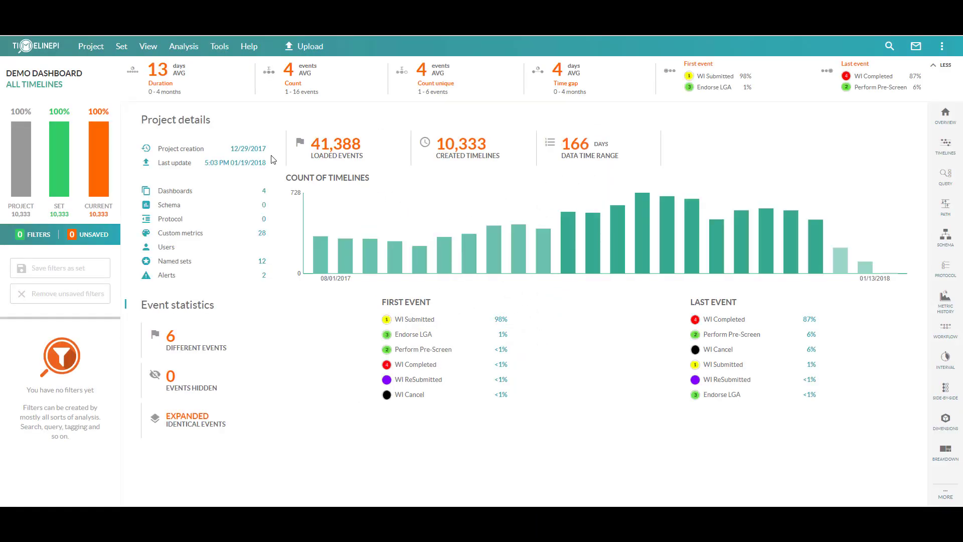
# Step: Open the Insurance Auto Claims project from the list of own projects
pyautogui.click(94, 47)
pyautogui.click(139, 96)
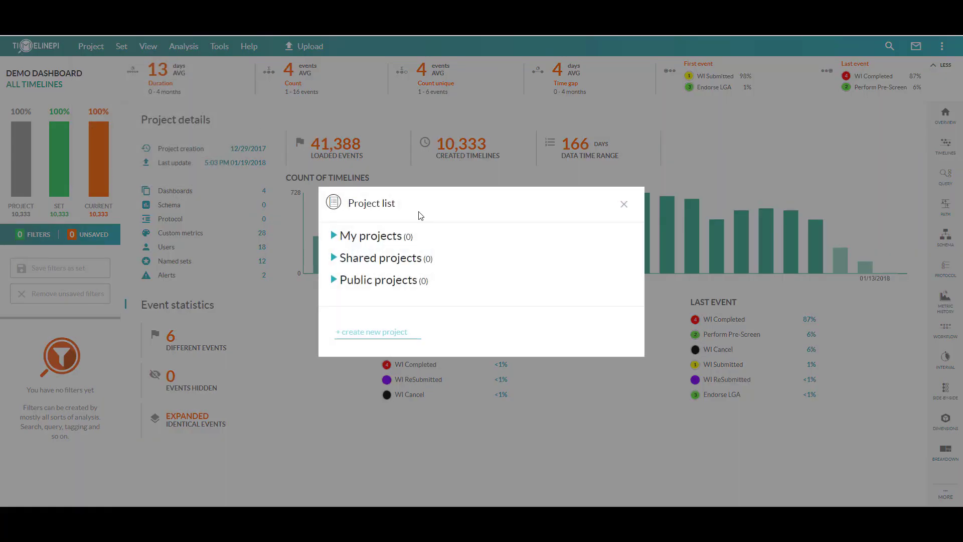
pyautogui.click(371, 255)
pyautogui.click(362, 158)
pyautogui.click(381, 236)
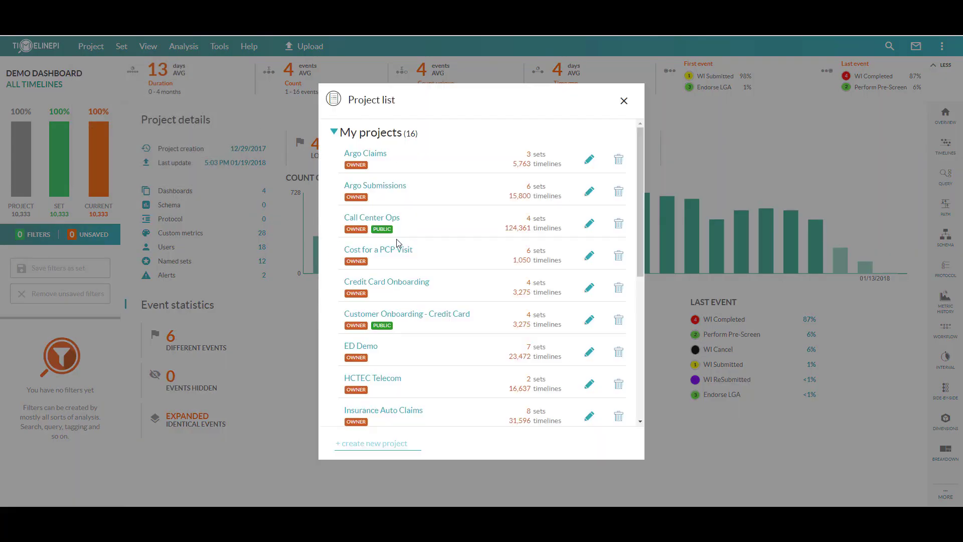
pyautogui.scroll(-1, 429, 335)
pyautogui.scroll(-3, 429, 335)
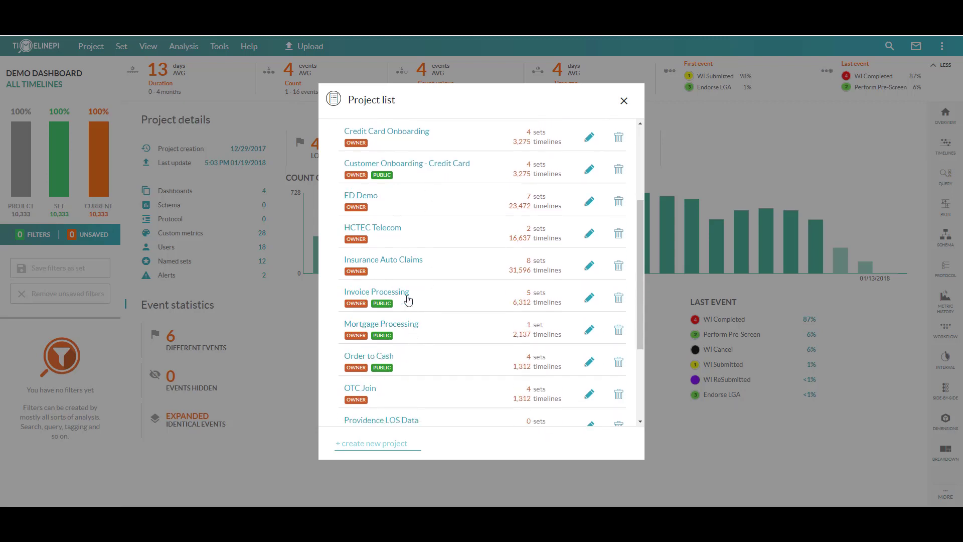
pyautogui.click(409, 257)
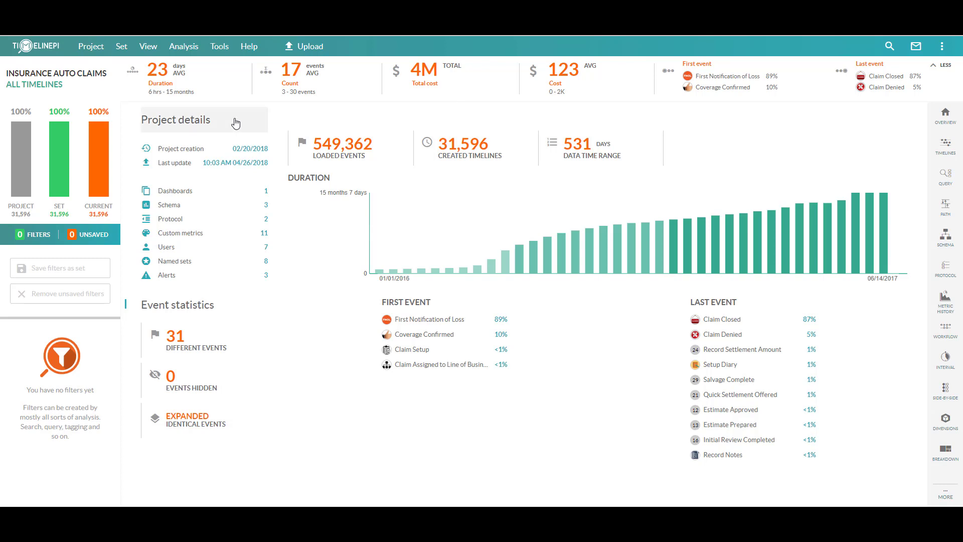
# Step: Open the Insurance Auto Claims project details and review the general settings, including the export and import options
pyautogui.click(204, 122)
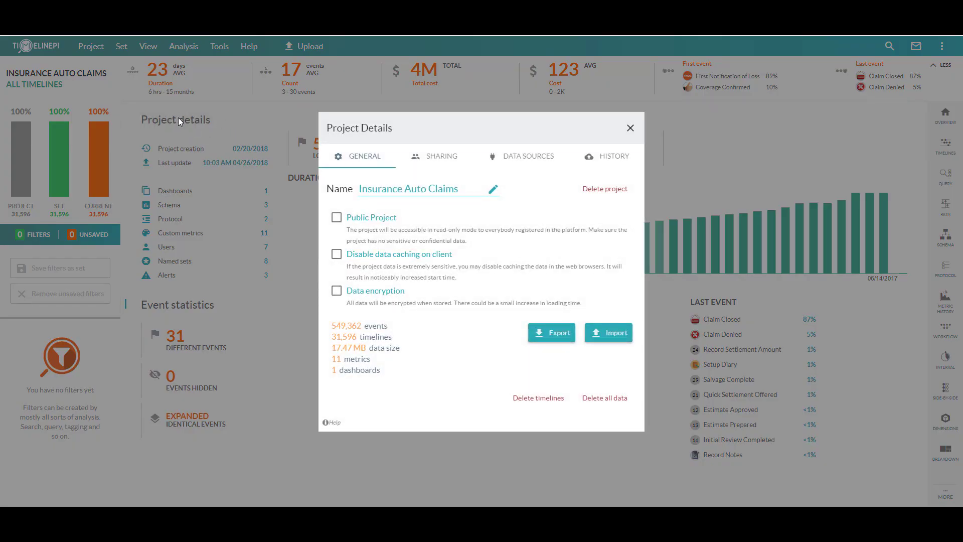
pyautogui.click(630, 128)
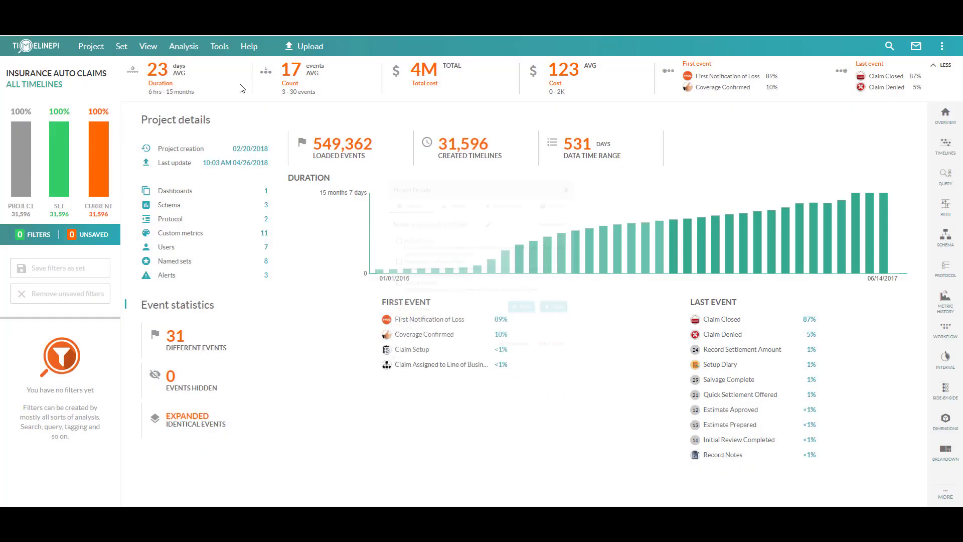
pyautogui.click(92, 48)
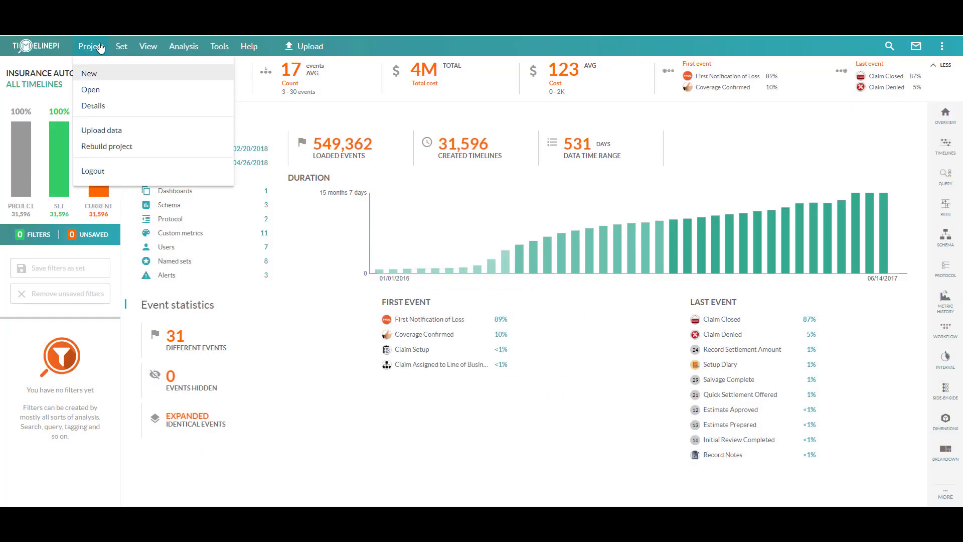
pyautogui.click(101, 109)
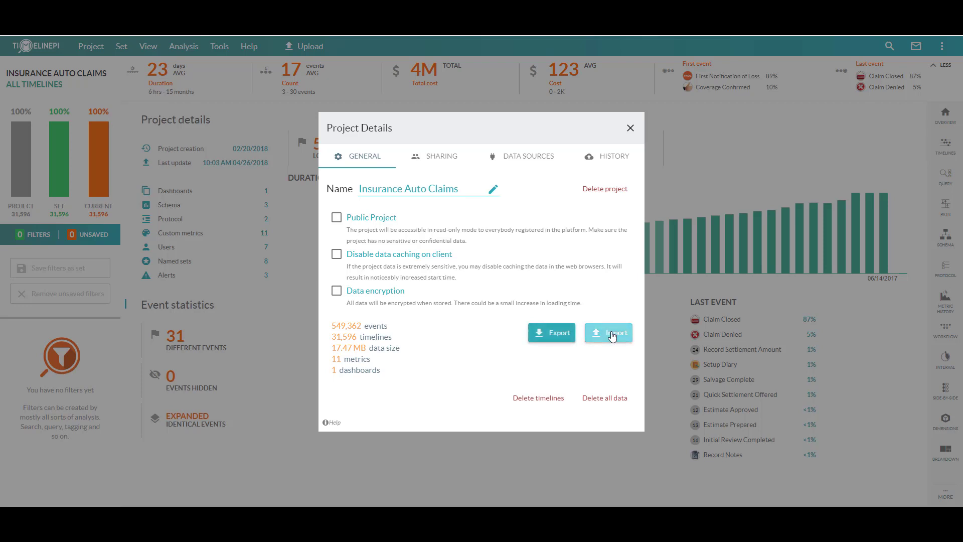
pyautogui.click(546, 334)
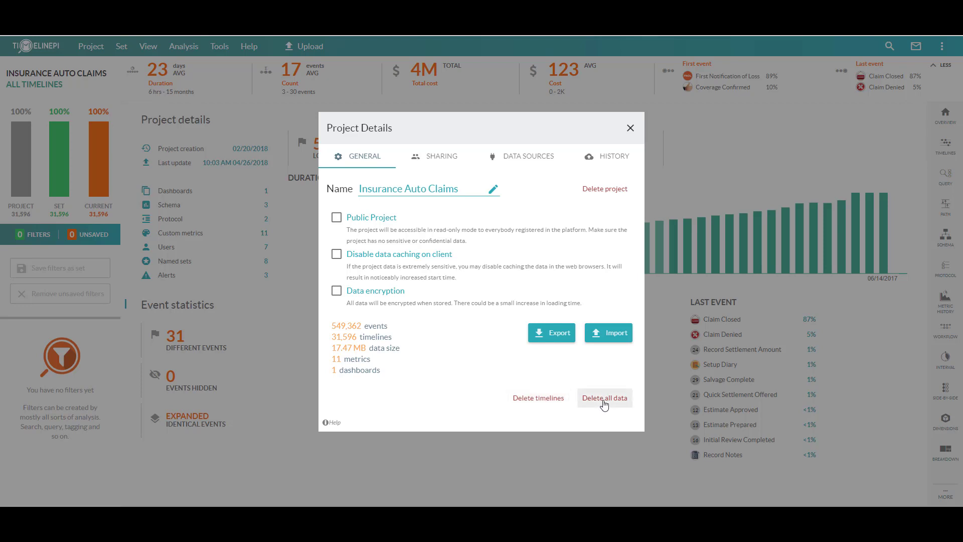
# Step: Review the project's sharing roles, expanding the Viewers group to see how users are added and collapsing it again
pyautogui.click(434, 160)
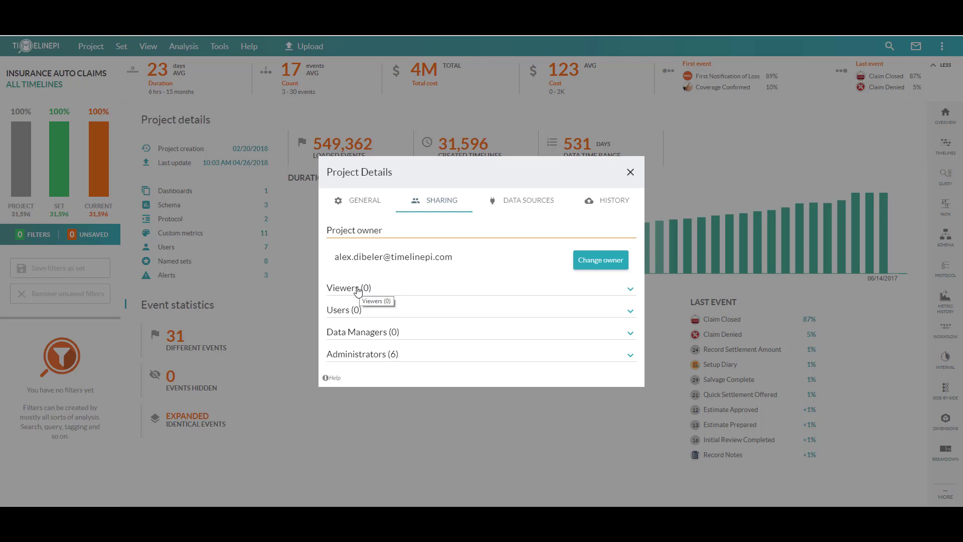
pyautogui.click(395, 289)
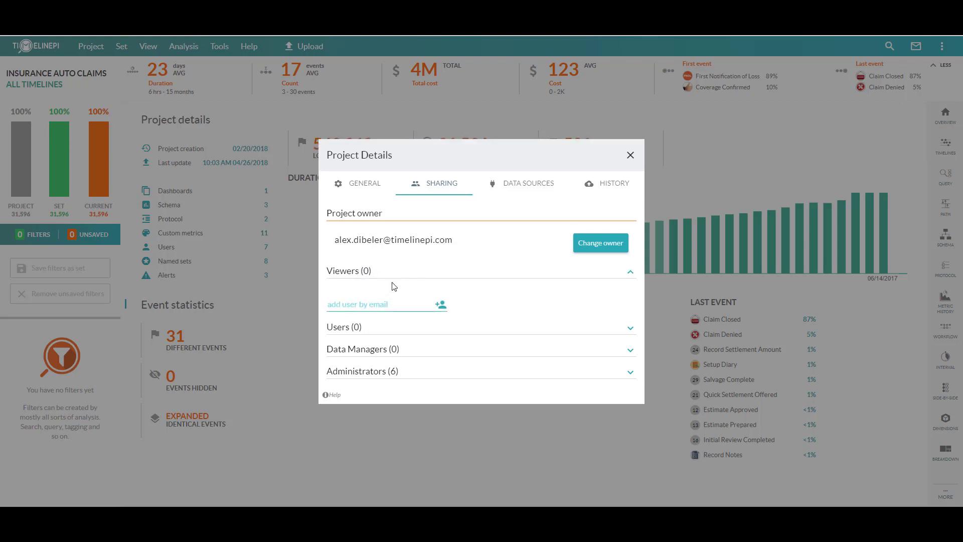
pyautogui.click(359, 304)
pyautogui.click(457, 290)
pyautogui.click(630, 273)
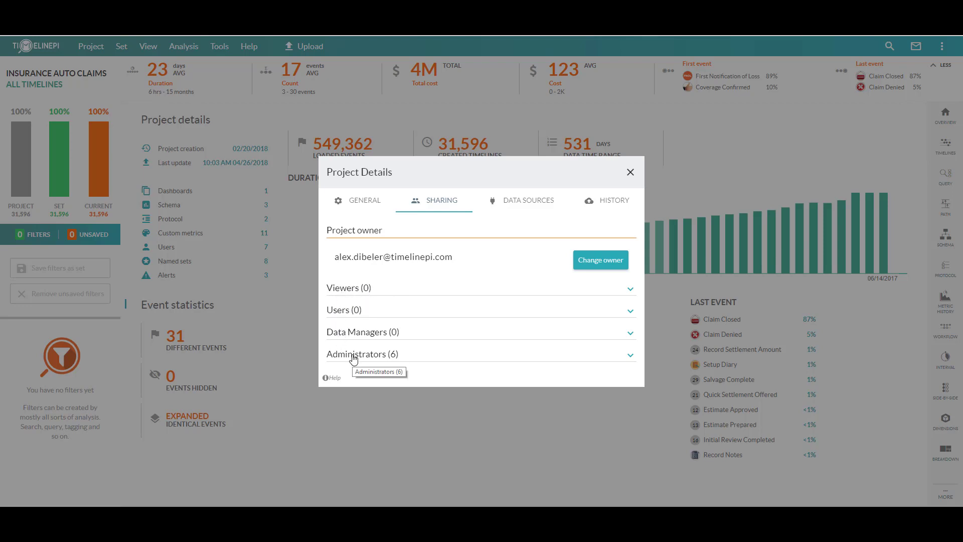
# Step: Enable ServiceNow as an additional data source for the Insurance Auto Claims project
pyautogui.click(533, 201)
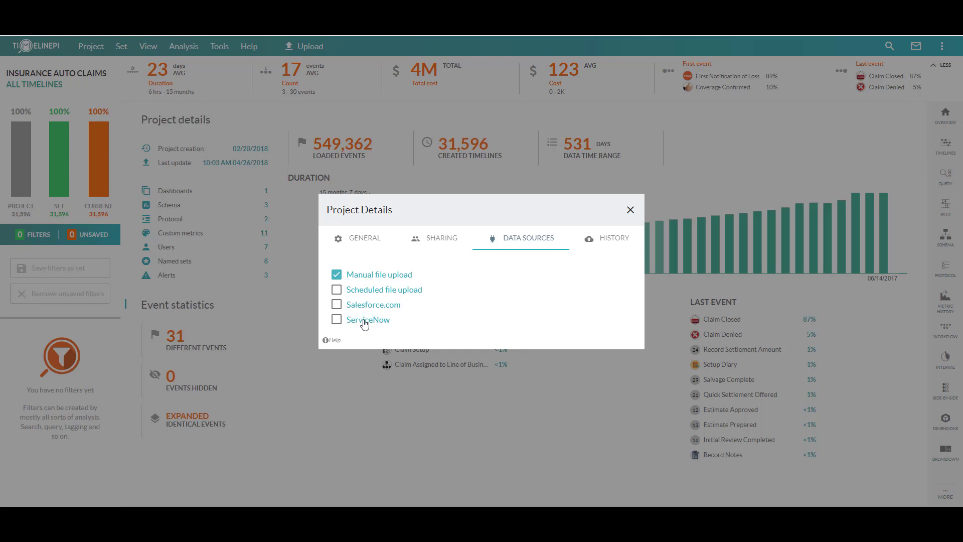
pyautogui.click(336, 319)
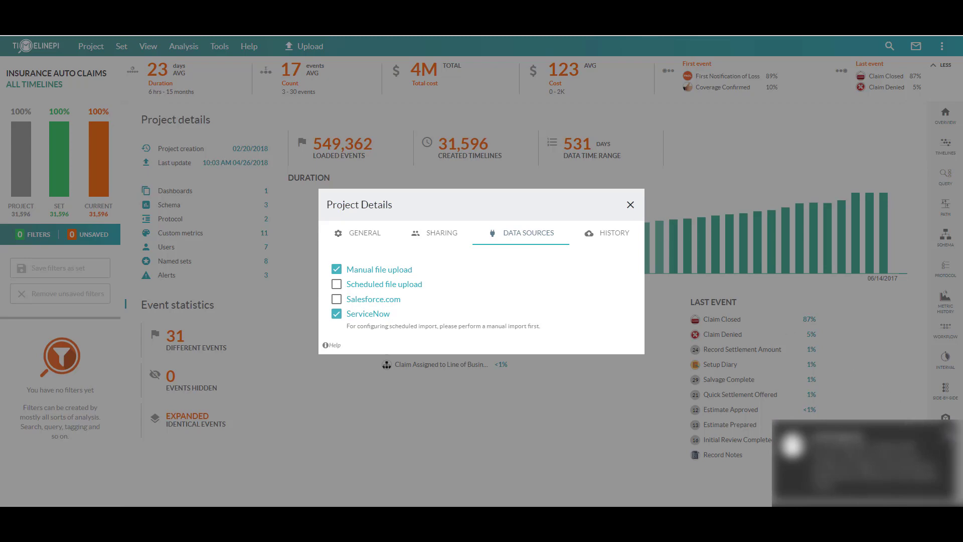
# Step: Close the project details and review the upload type choices offered for loading data, leaving without uploading anything
pyautogui.click(631, 205)
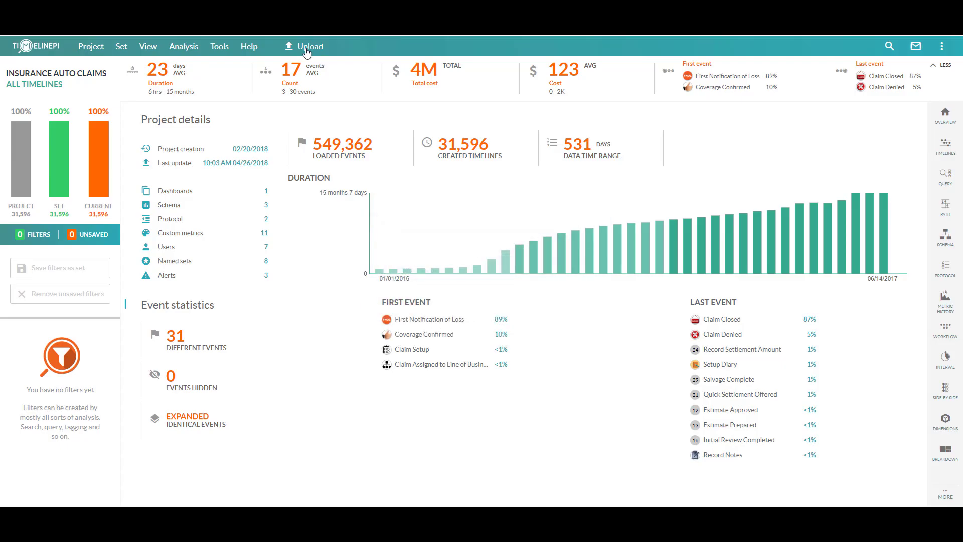
pyautogui.click(303, 46)
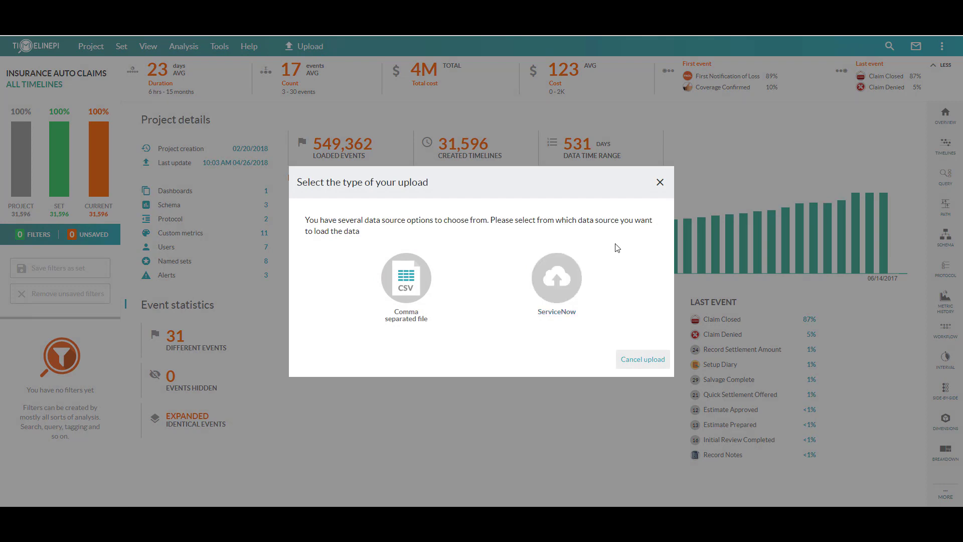
pyautogui.click(660, 184)
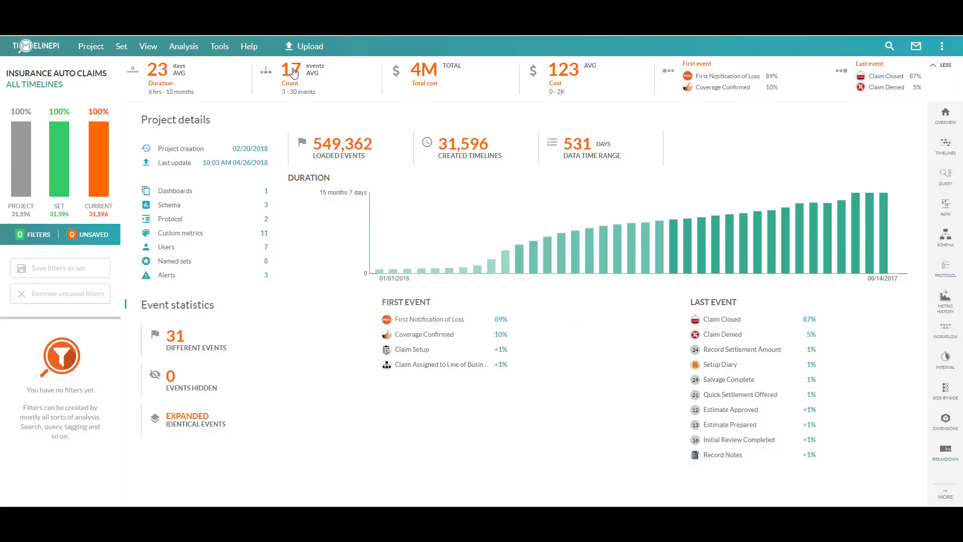
# Step: Disable ServiceNow as a data source in the project details and review the project's upload history
pyautogui.click(187, 119)
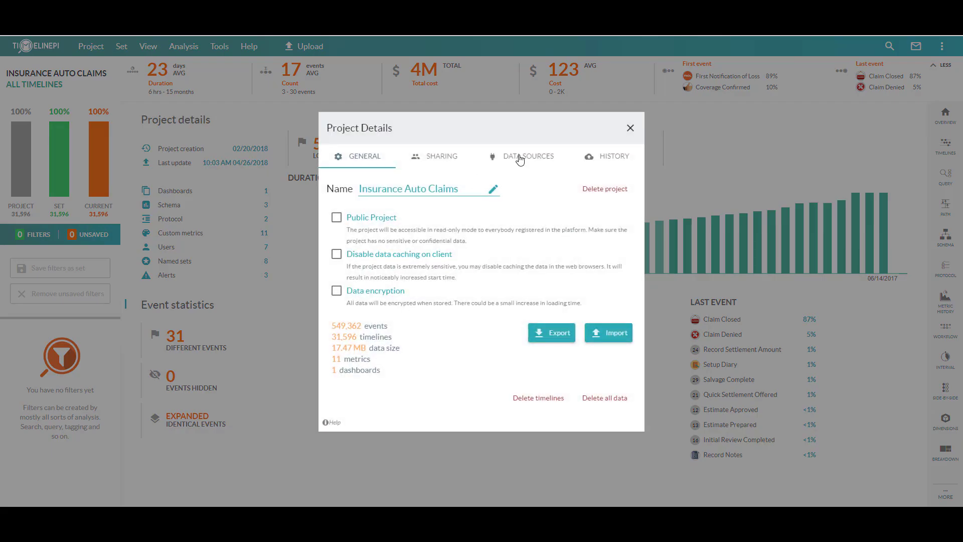
pyautogui.click(516, 156)
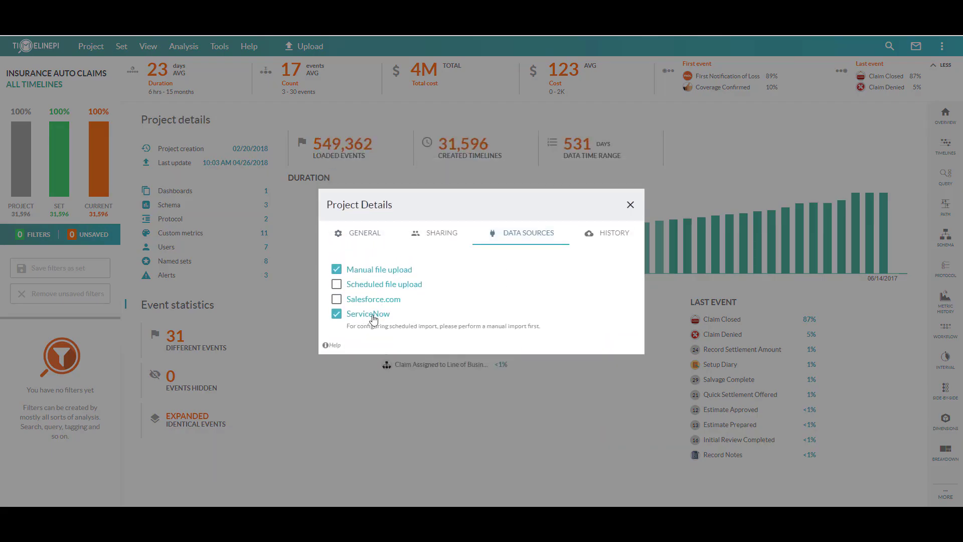
pyautogui.click(372, 319)
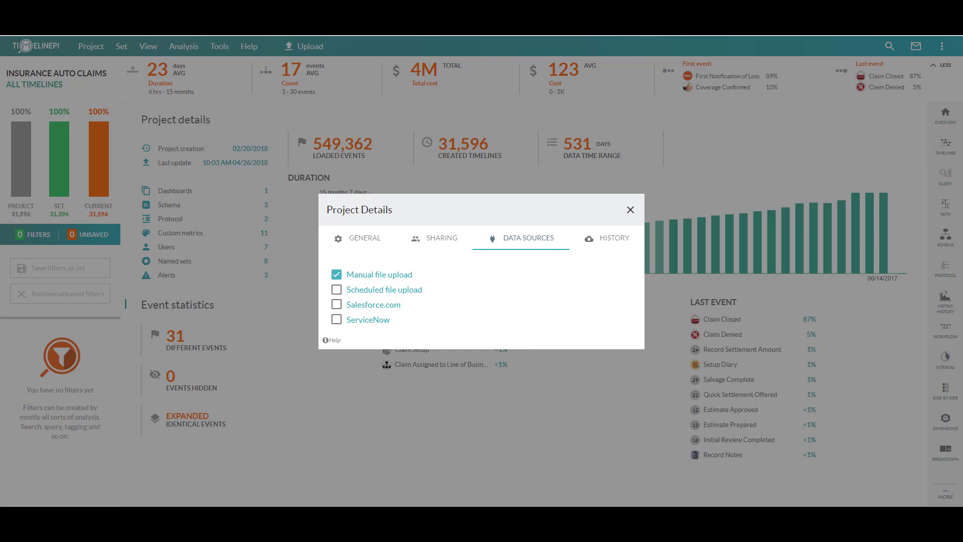
pyautogui.click(621, 243)
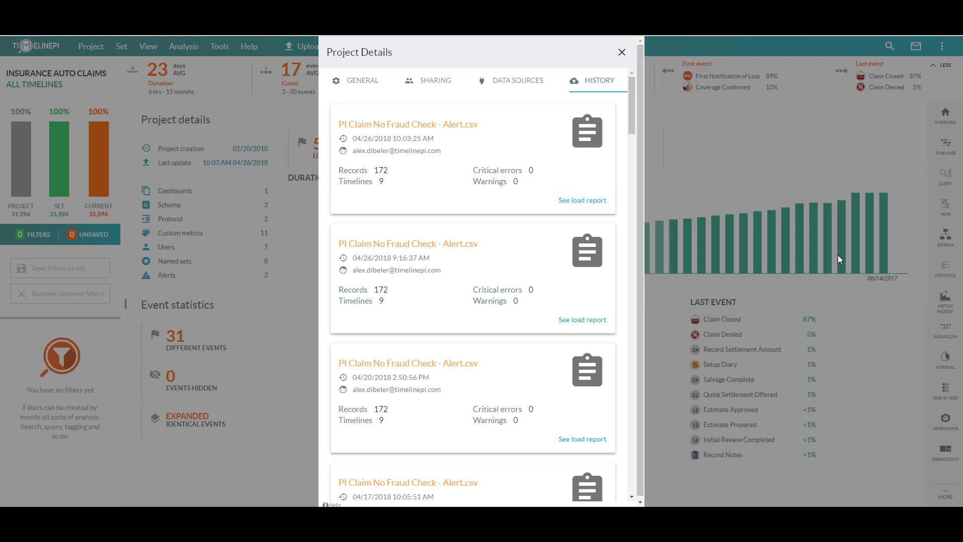
pyautogui.click(622, 53)
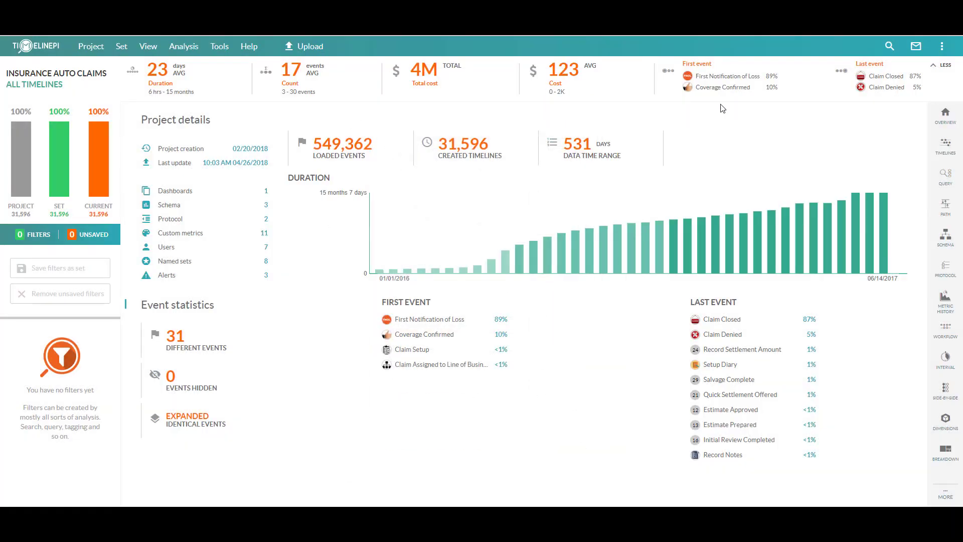
# Step: Review the user profile's details and security settings, and return to the Insurance Auto Claims project overview
pyautogui.click(942, 47)
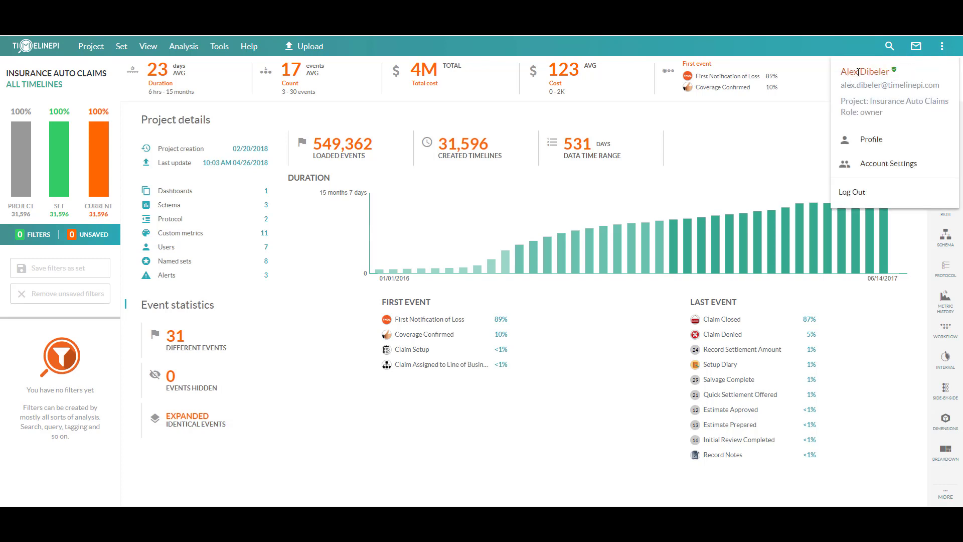
pyautogui.click(866, 143)
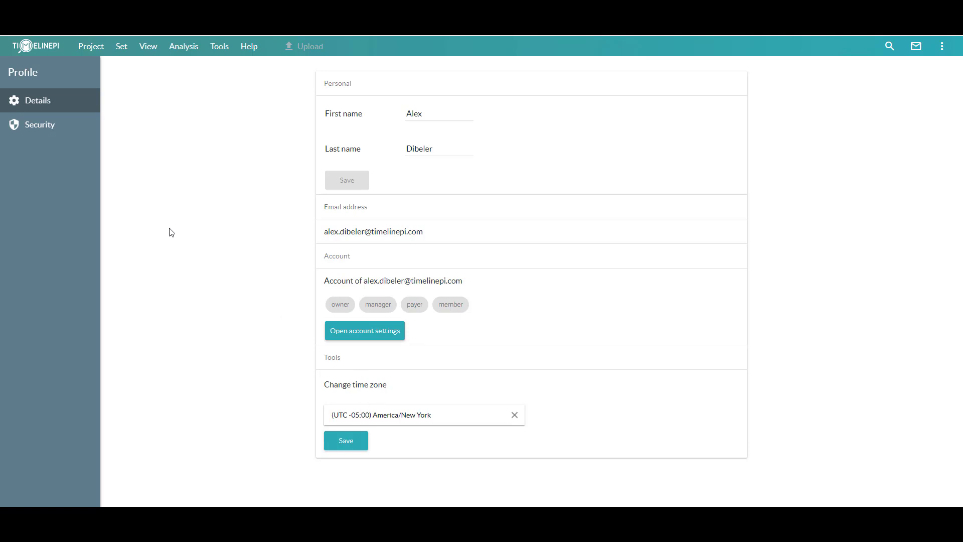
pyautogui.click(44, 131)
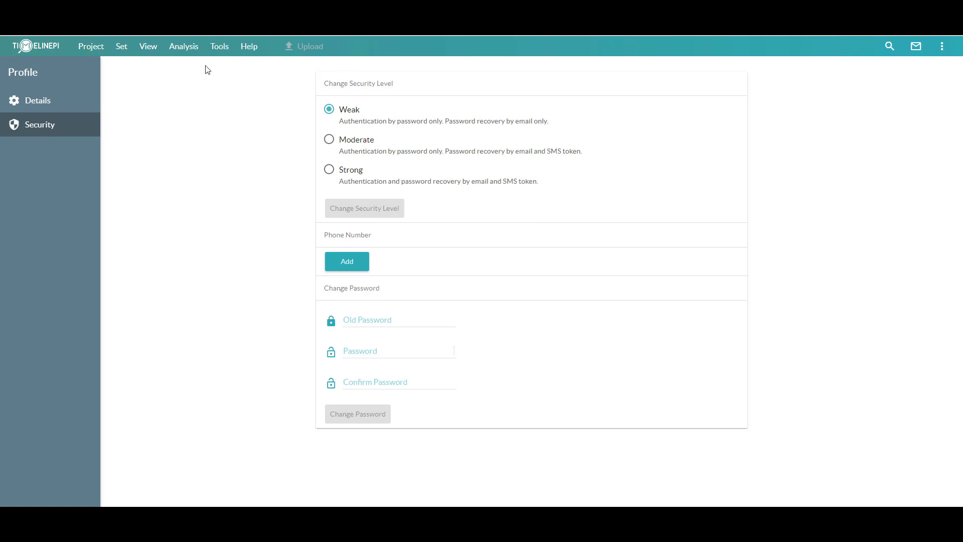
pyautogui.click(32, 46)
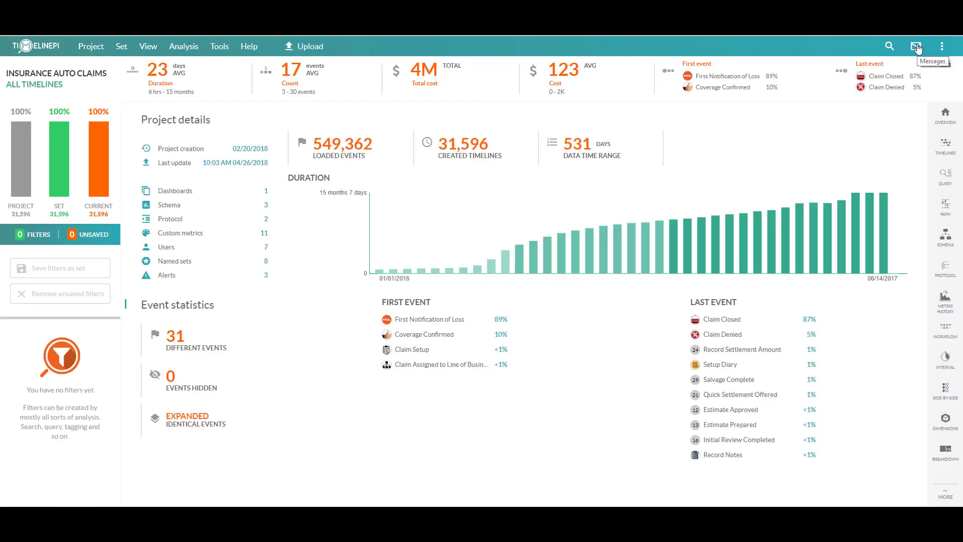
# Step: Check the inbox for in-app notifications and close it
pyautogui.click(916, 47)
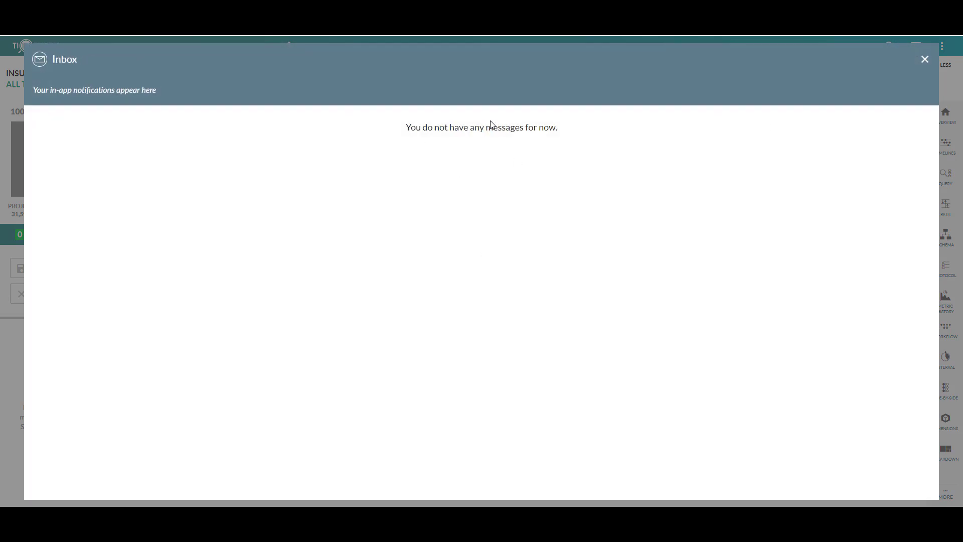
pyautogui.click(925, 59)
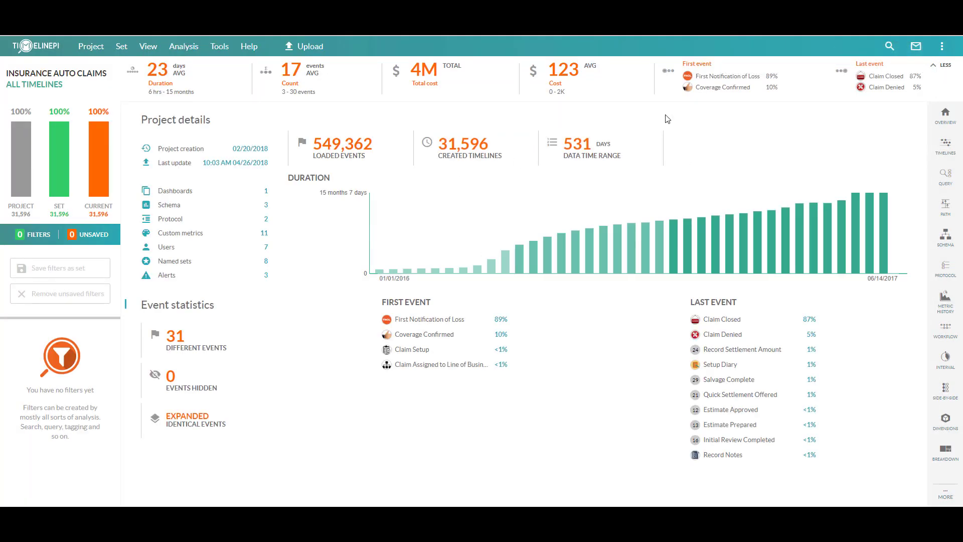